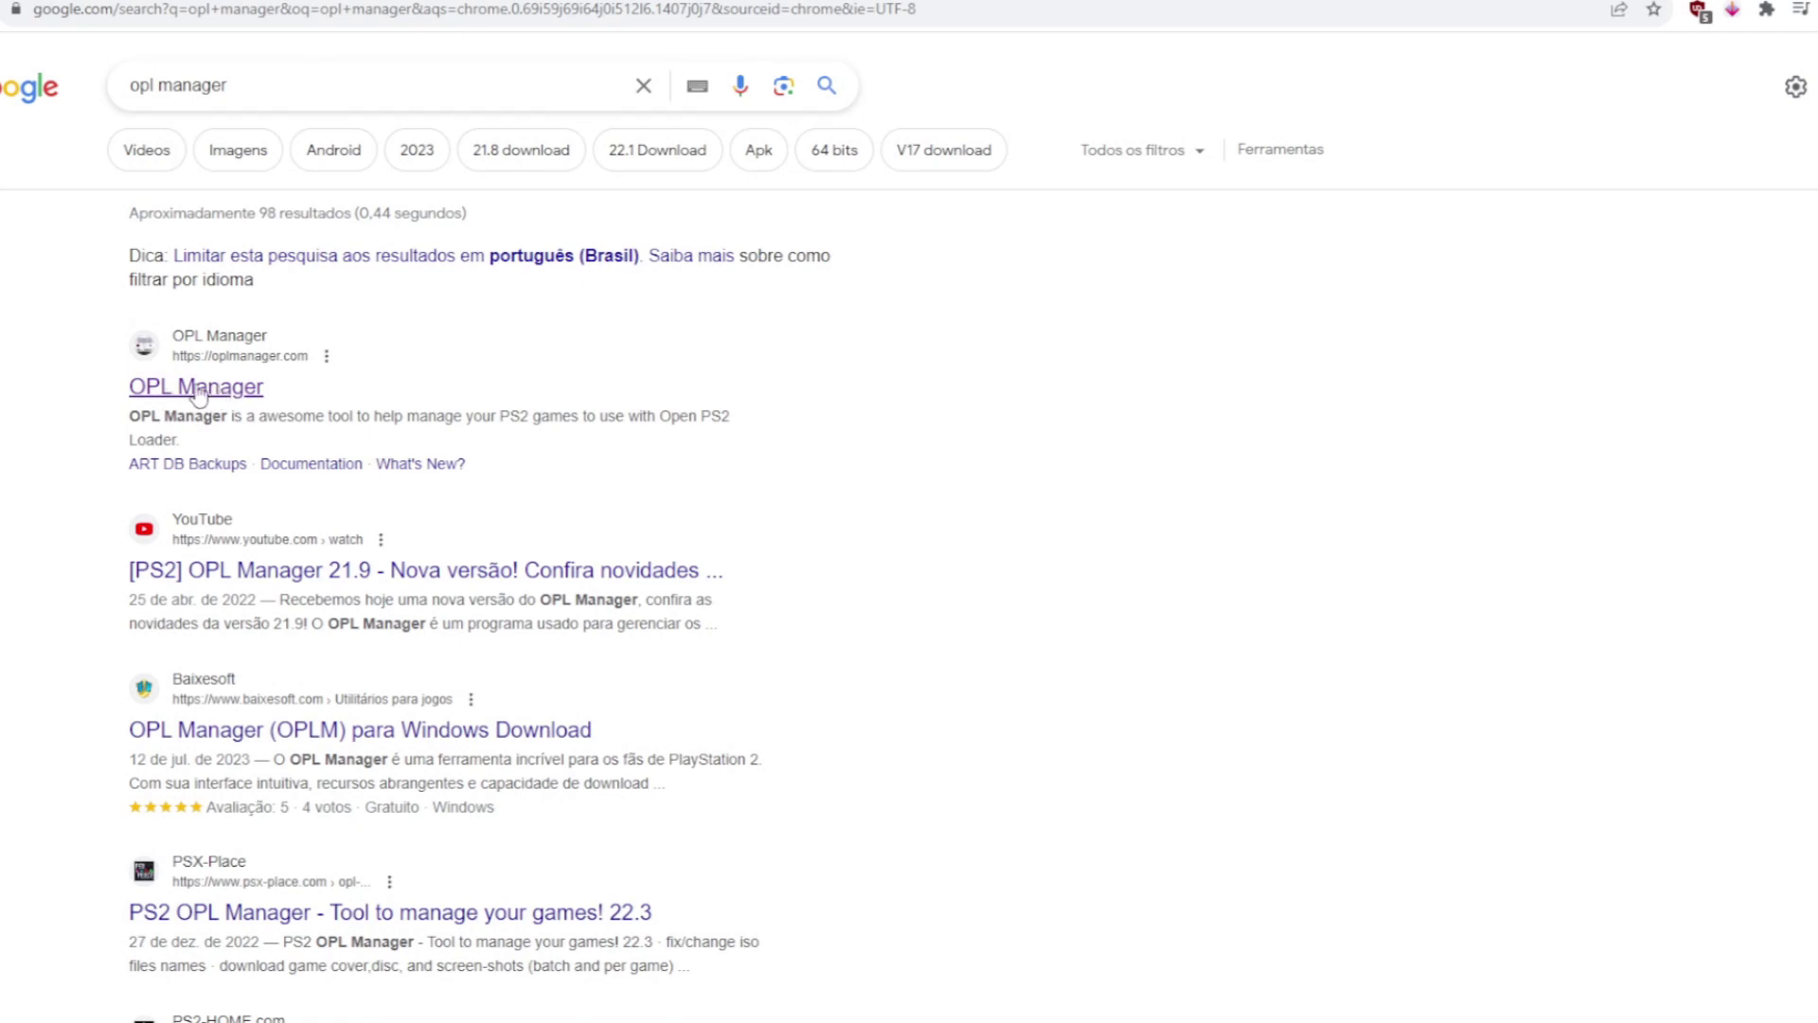
Open the official OPL Manager site from the search results and download OPL_Manager_V22.3.zip.
click(198, 396)
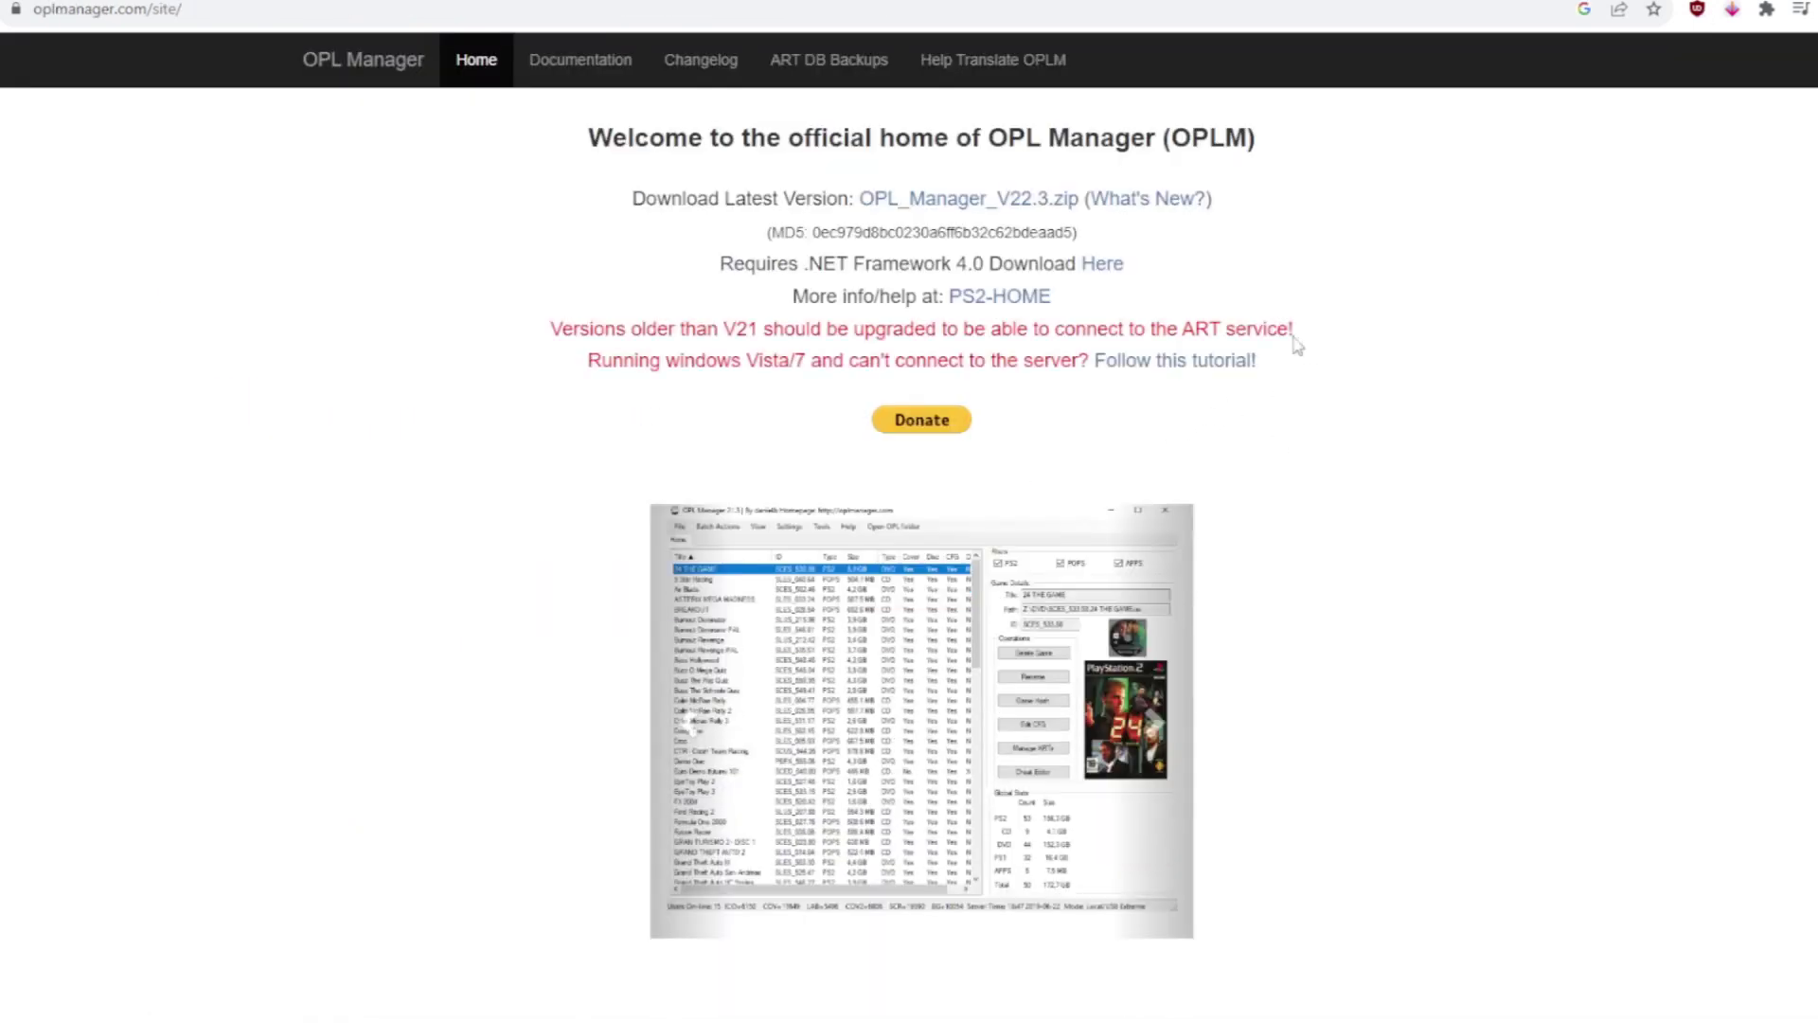
click(962, 203)
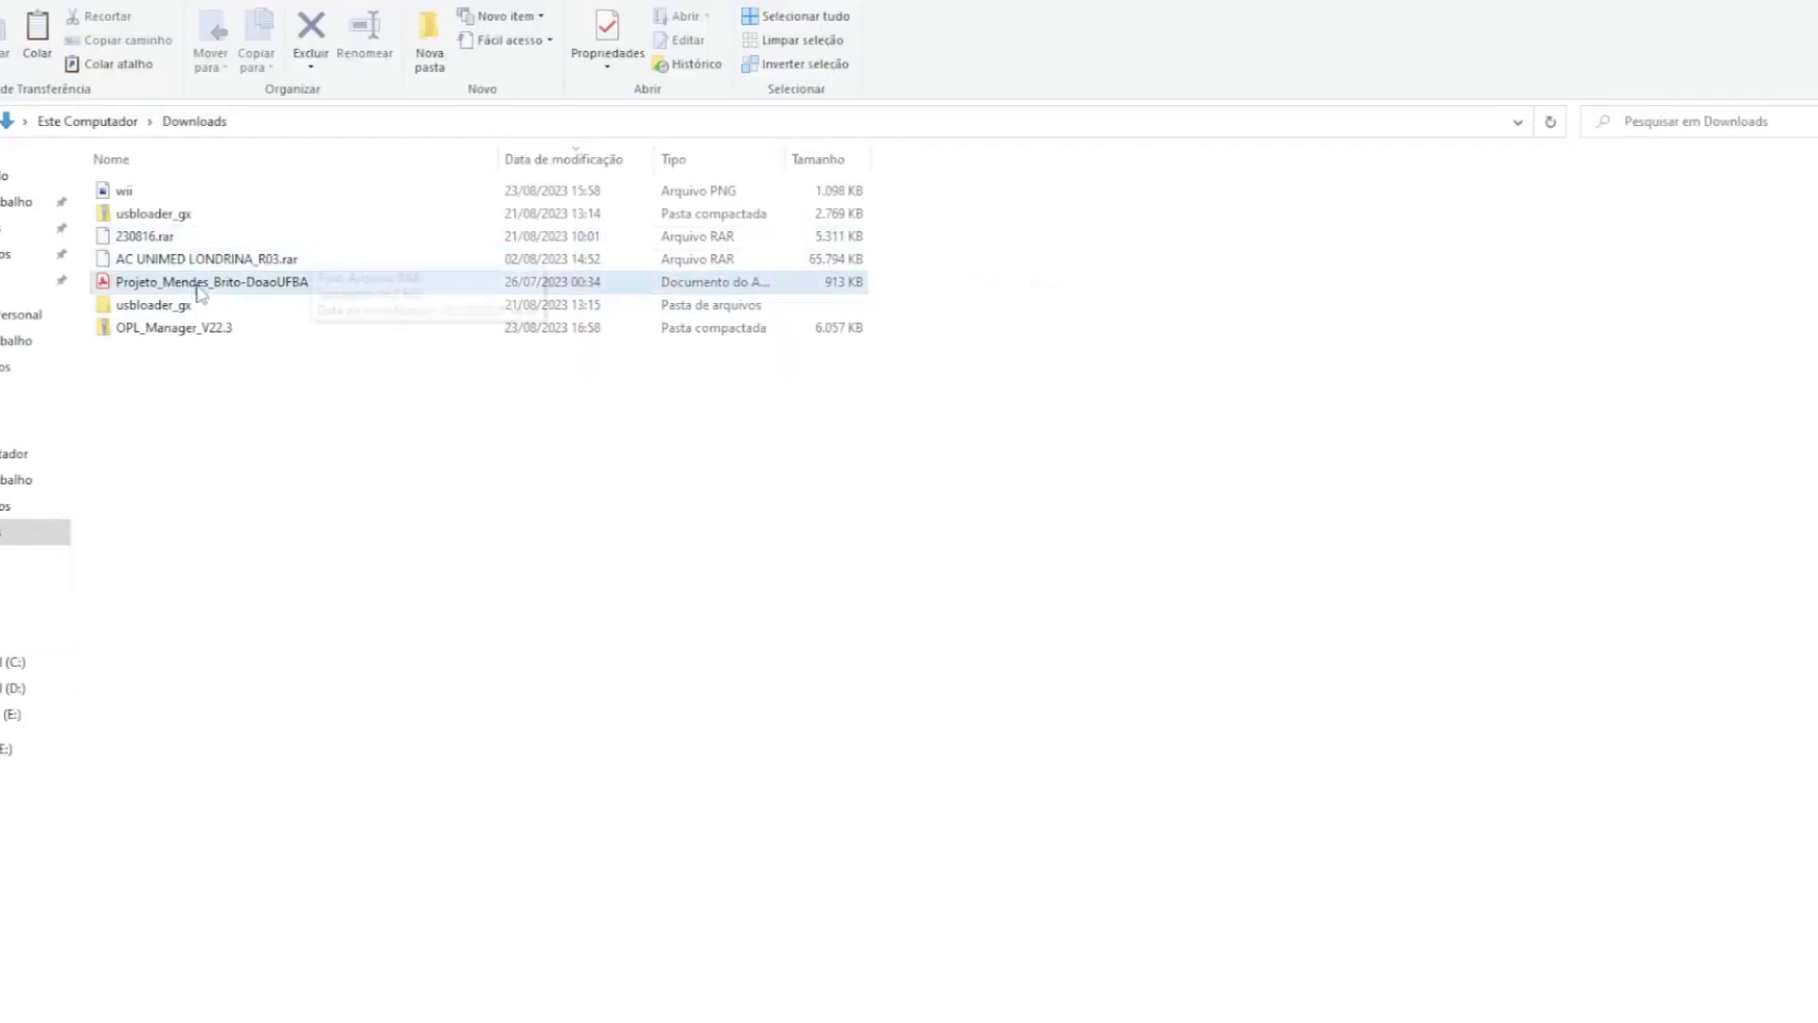
Extract the OPL_Manager_V22.3 archive into its own folder in Downloads and launch the OPL_Manager application.
right_click(211, 331)
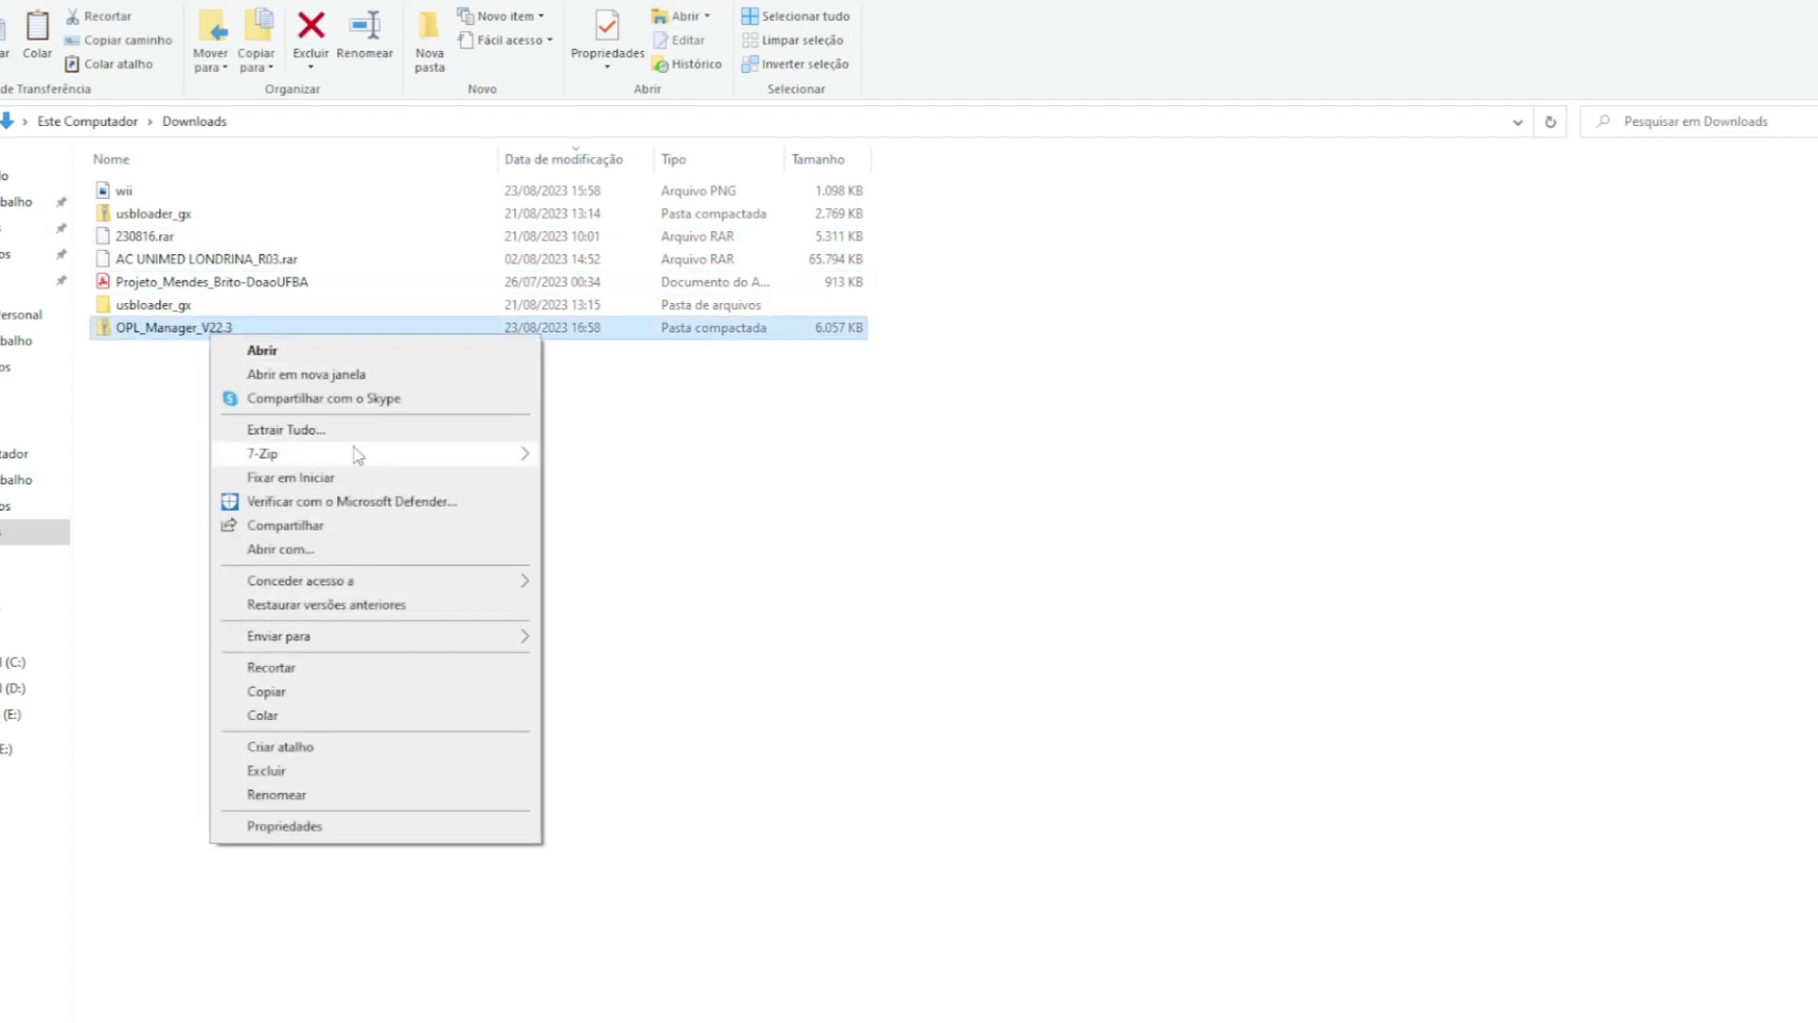
mouse_move(357, 454)
click(690, 503)
key(Return)
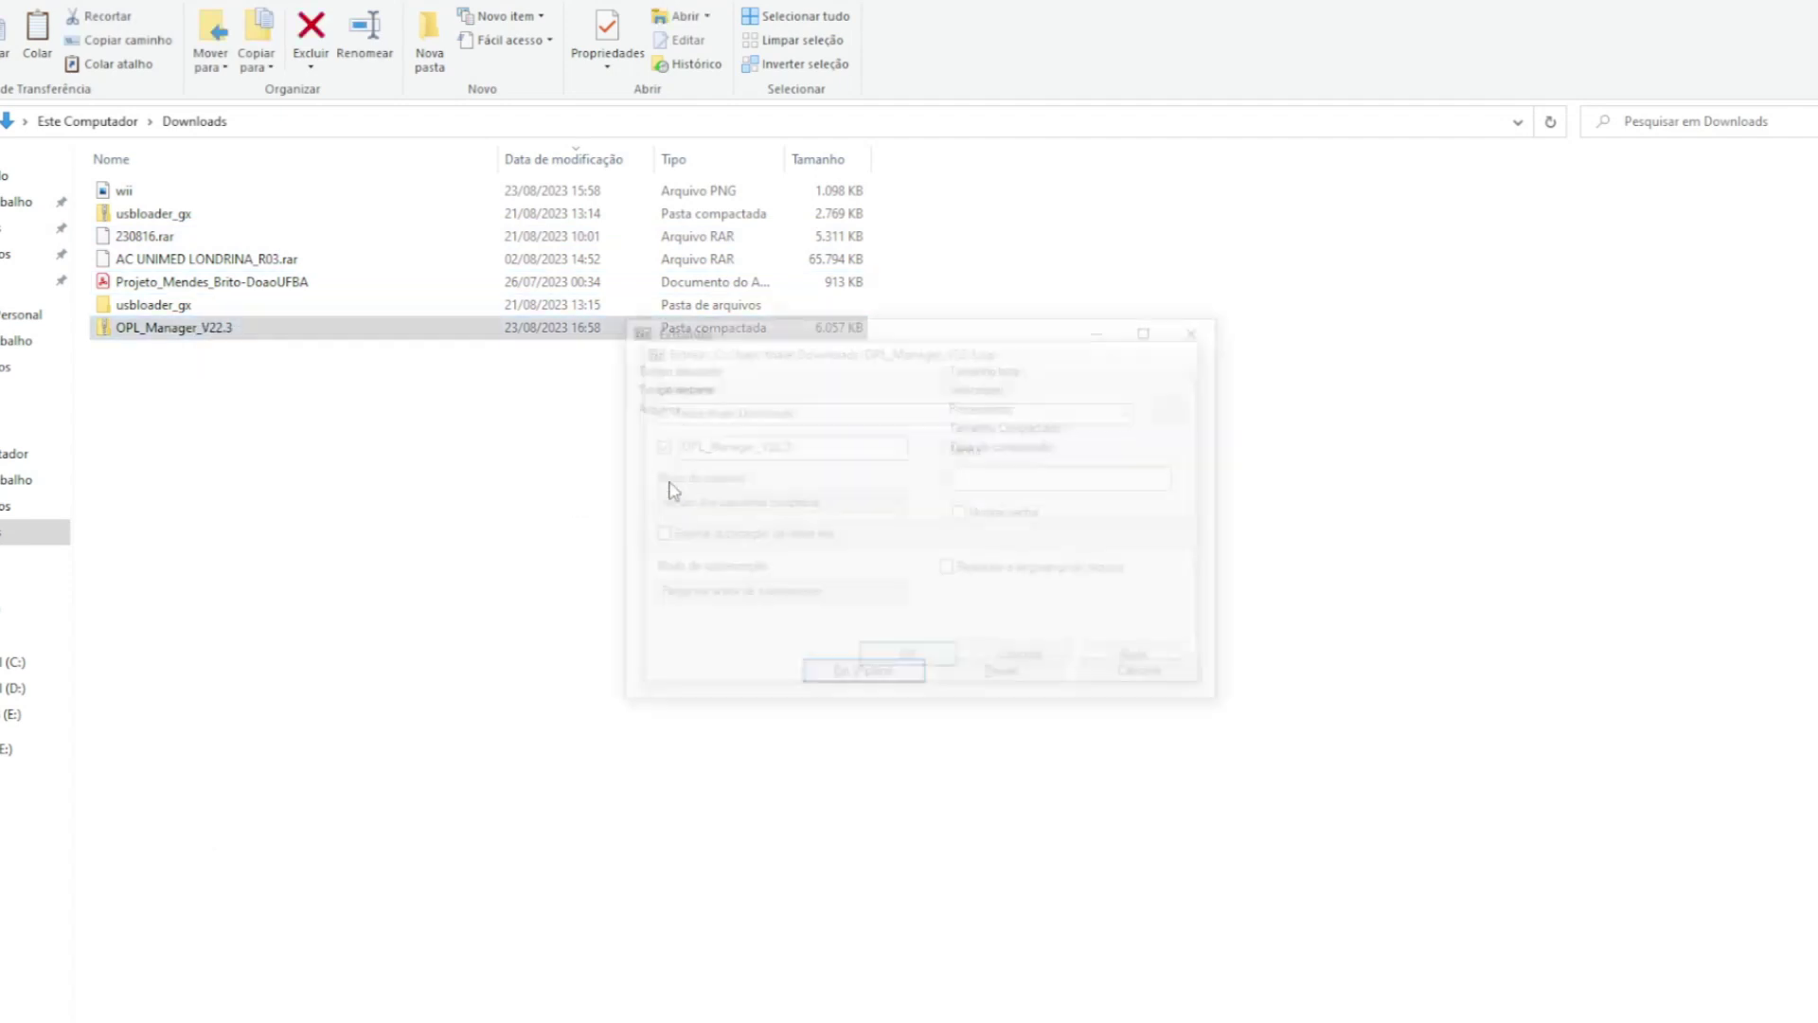
double_click(207, 352)
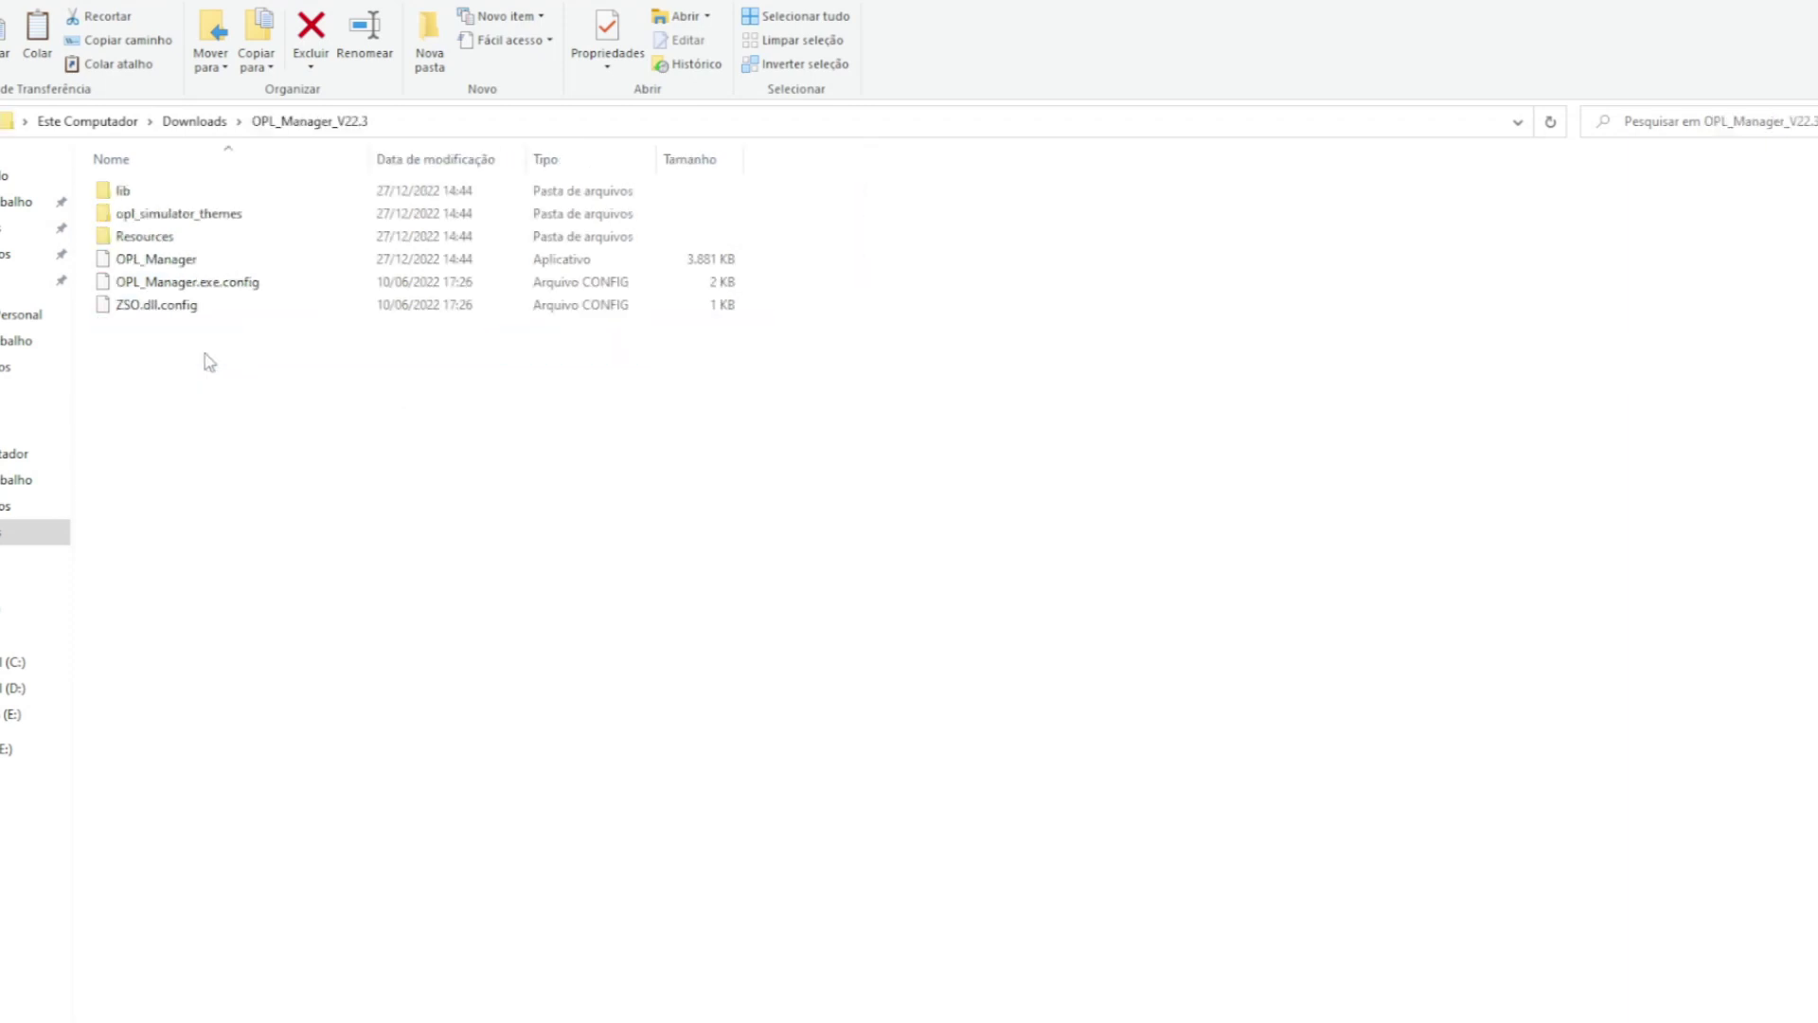
double_click(279, 260)
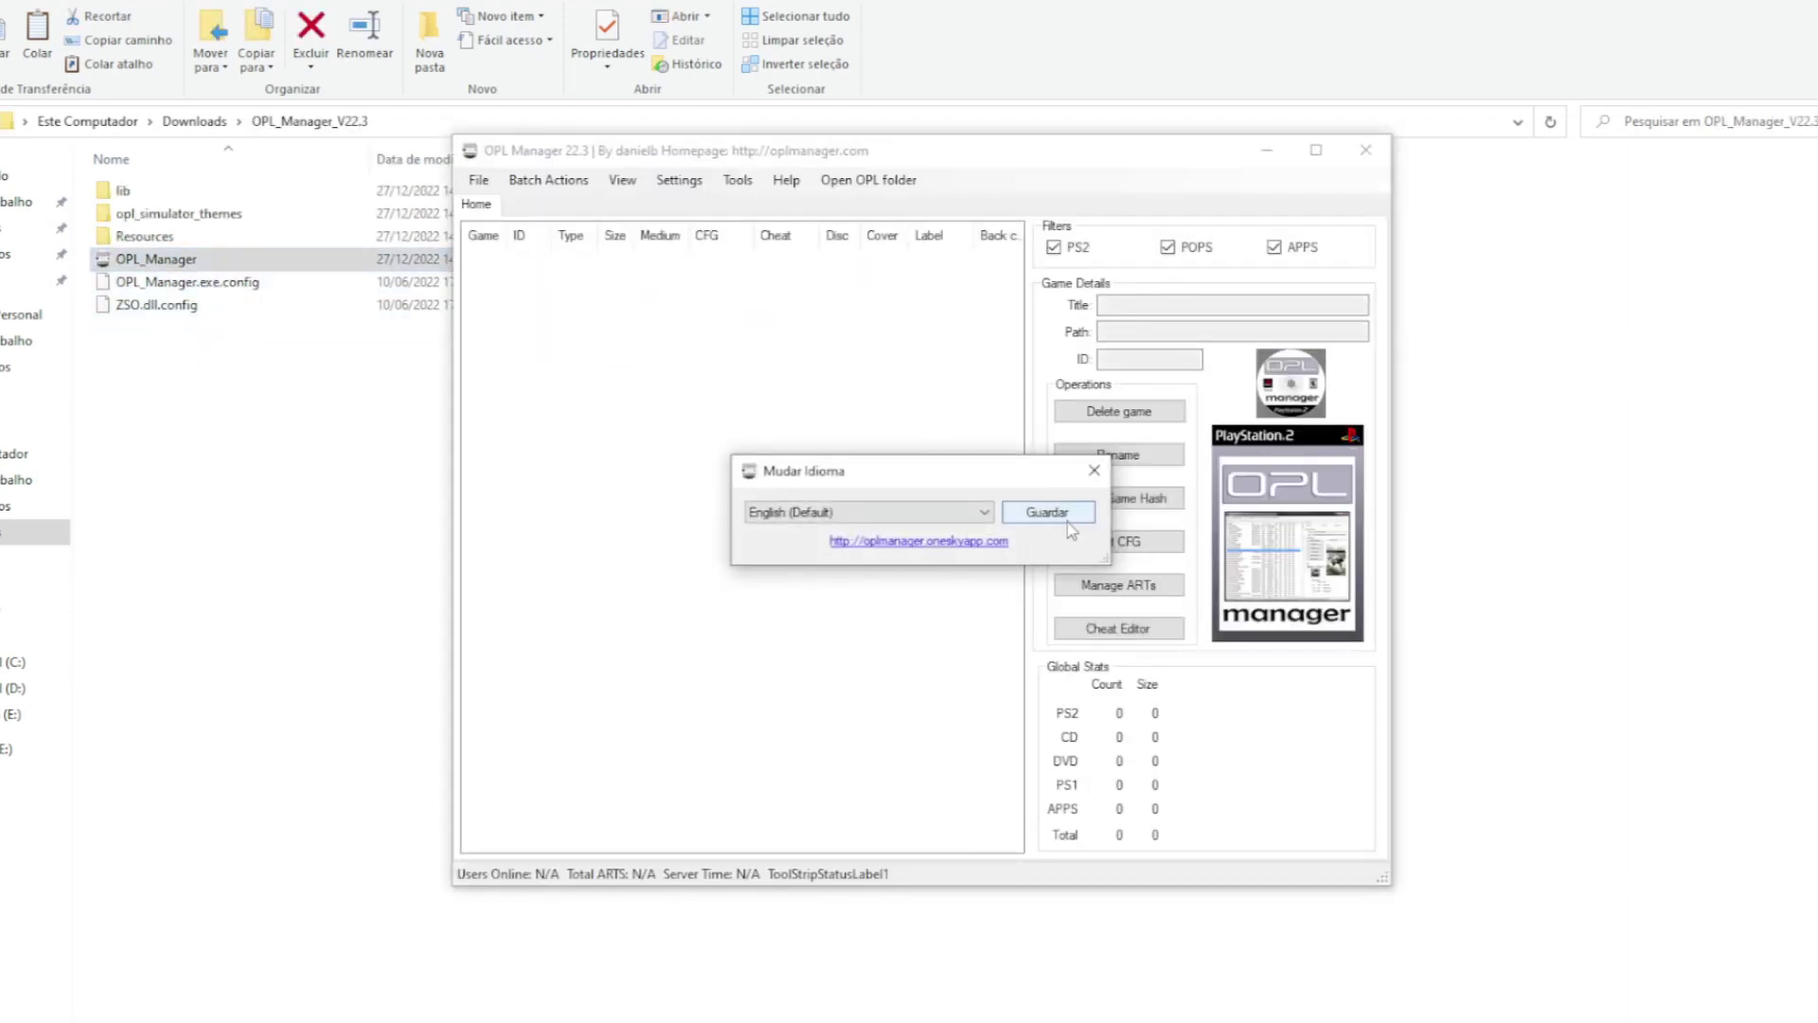
Set the interface language to Português Brazil and save the automatic update check at startup as enabled.
click(984, 512)
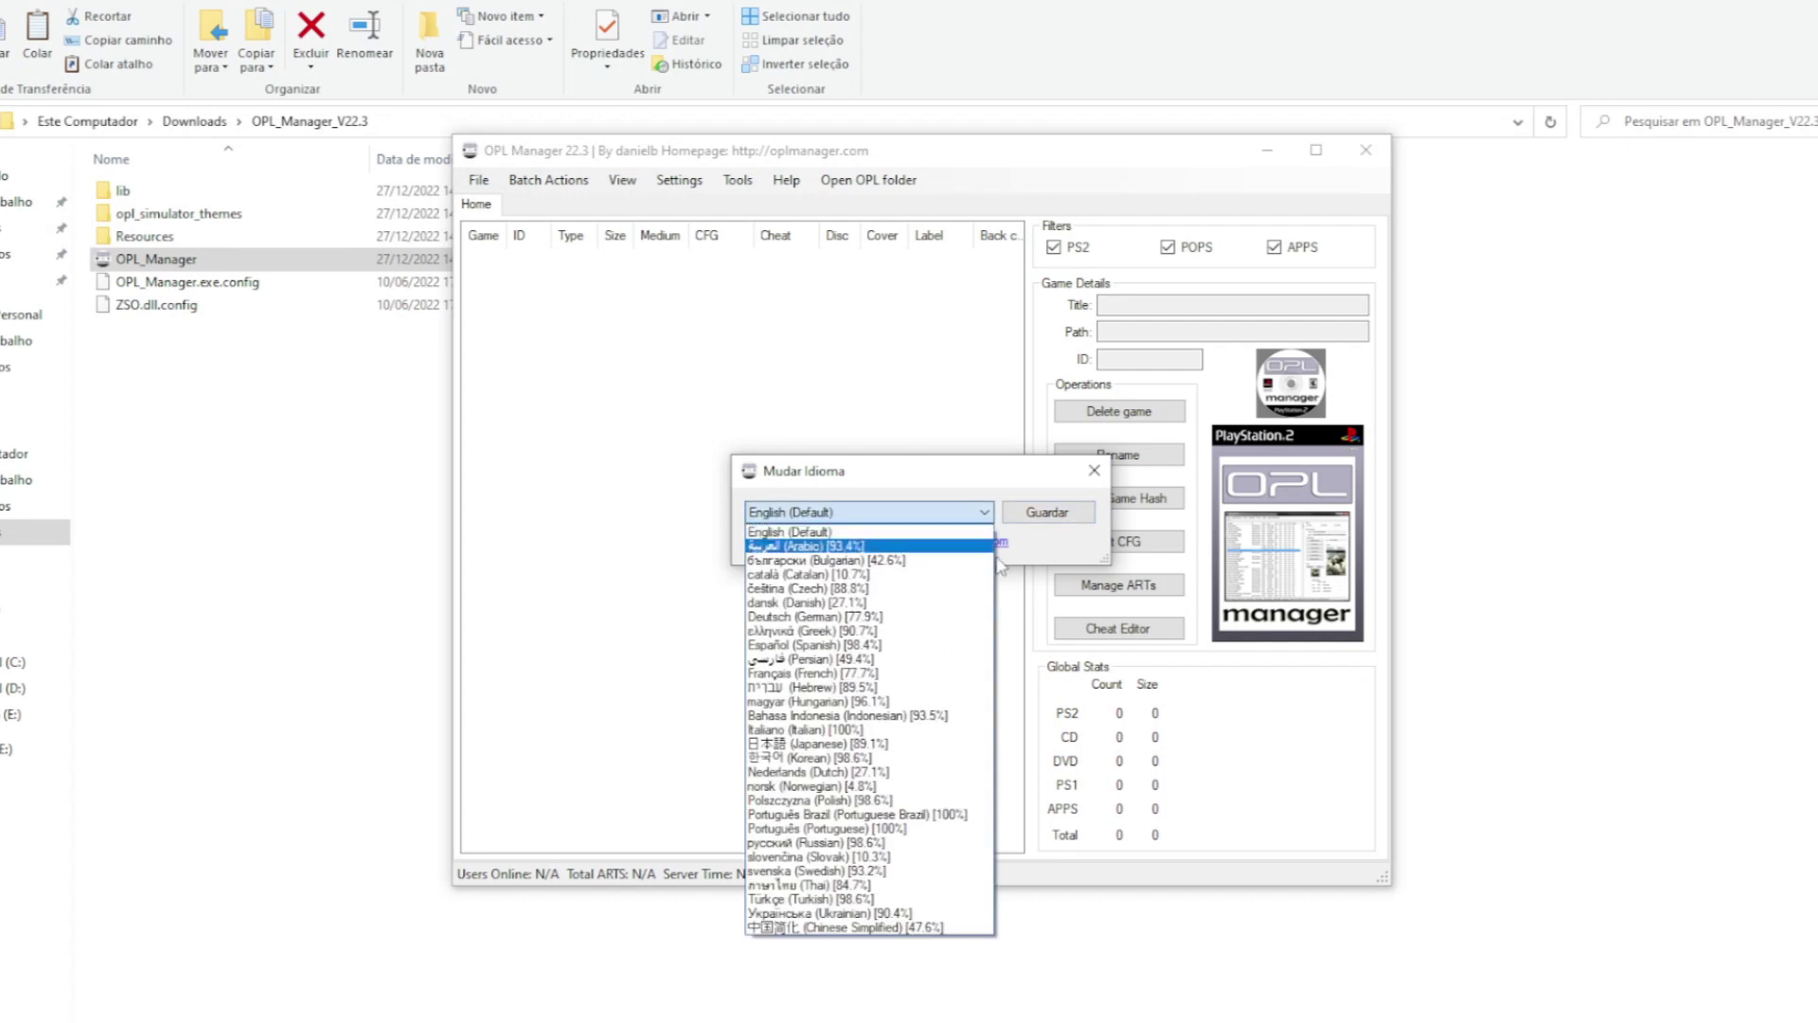
click(944, 816)
click(1041, 512)
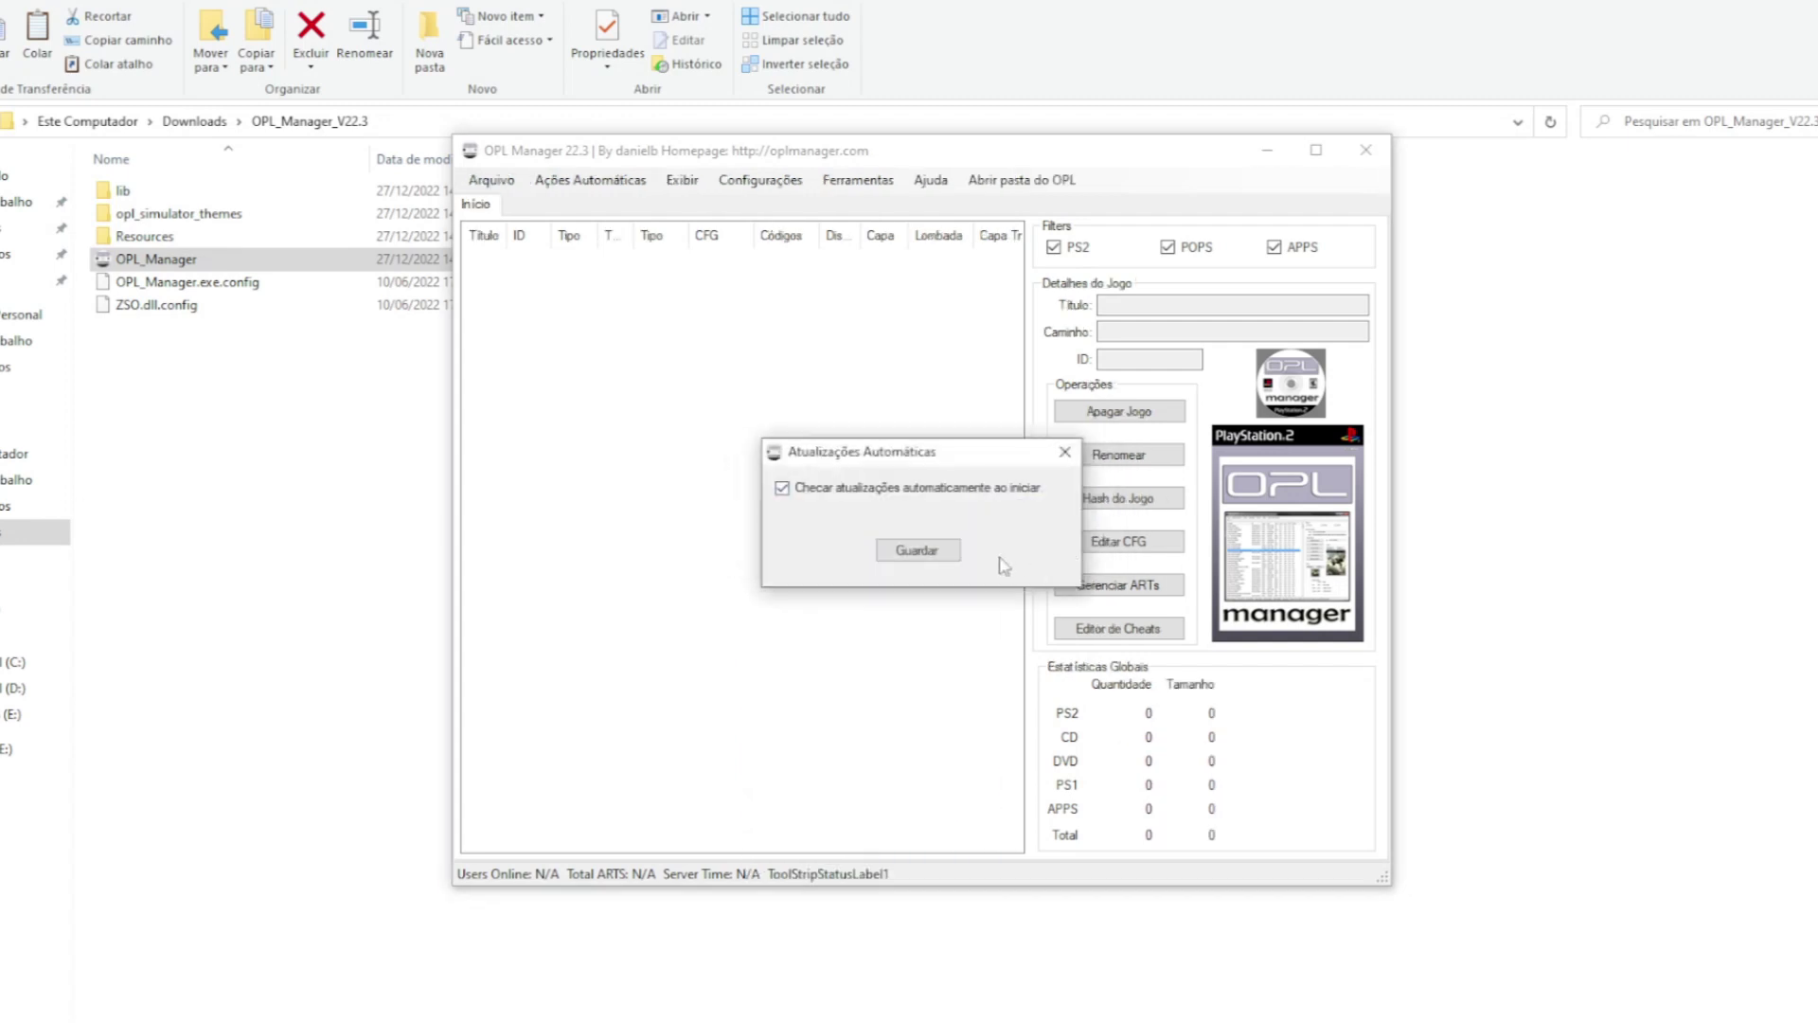
click(916, 560)
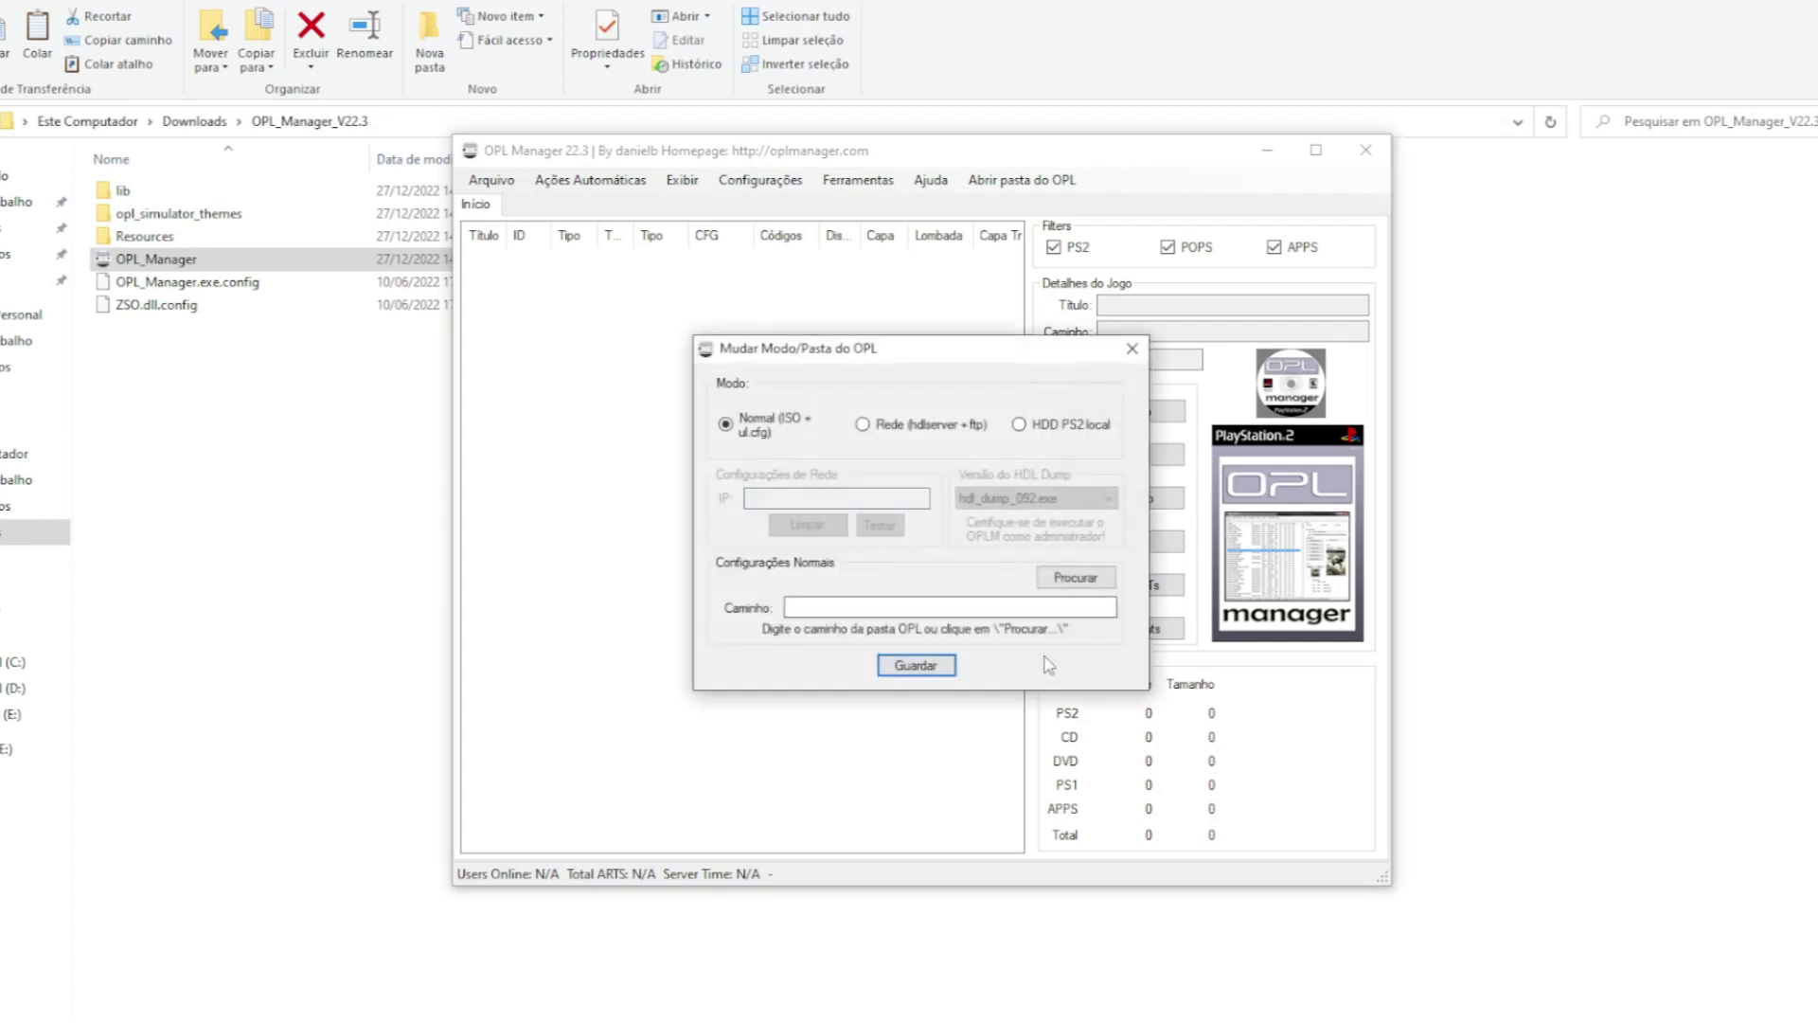
Set the OPL folder to the PS2 JOGOS drive (E:\) in Normal mode and create the ART/CFG/CD/DVD folders there.
click(1094, 580)
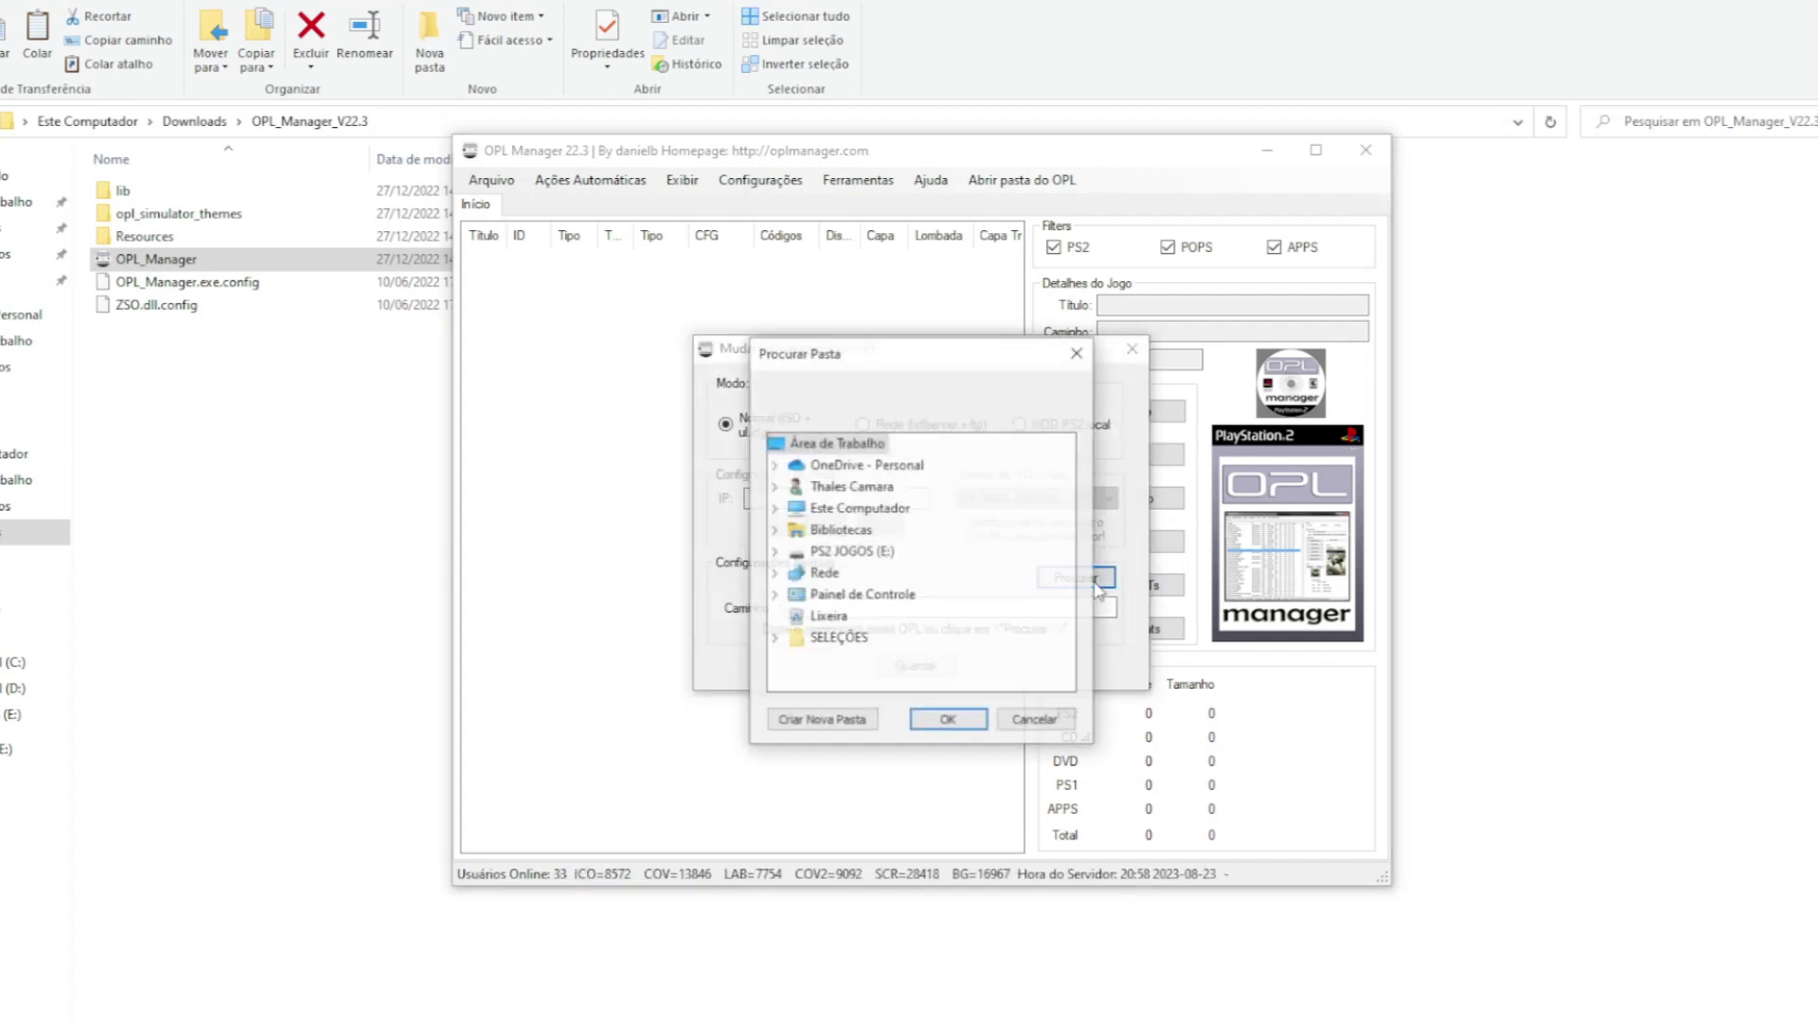
click(885, 555)
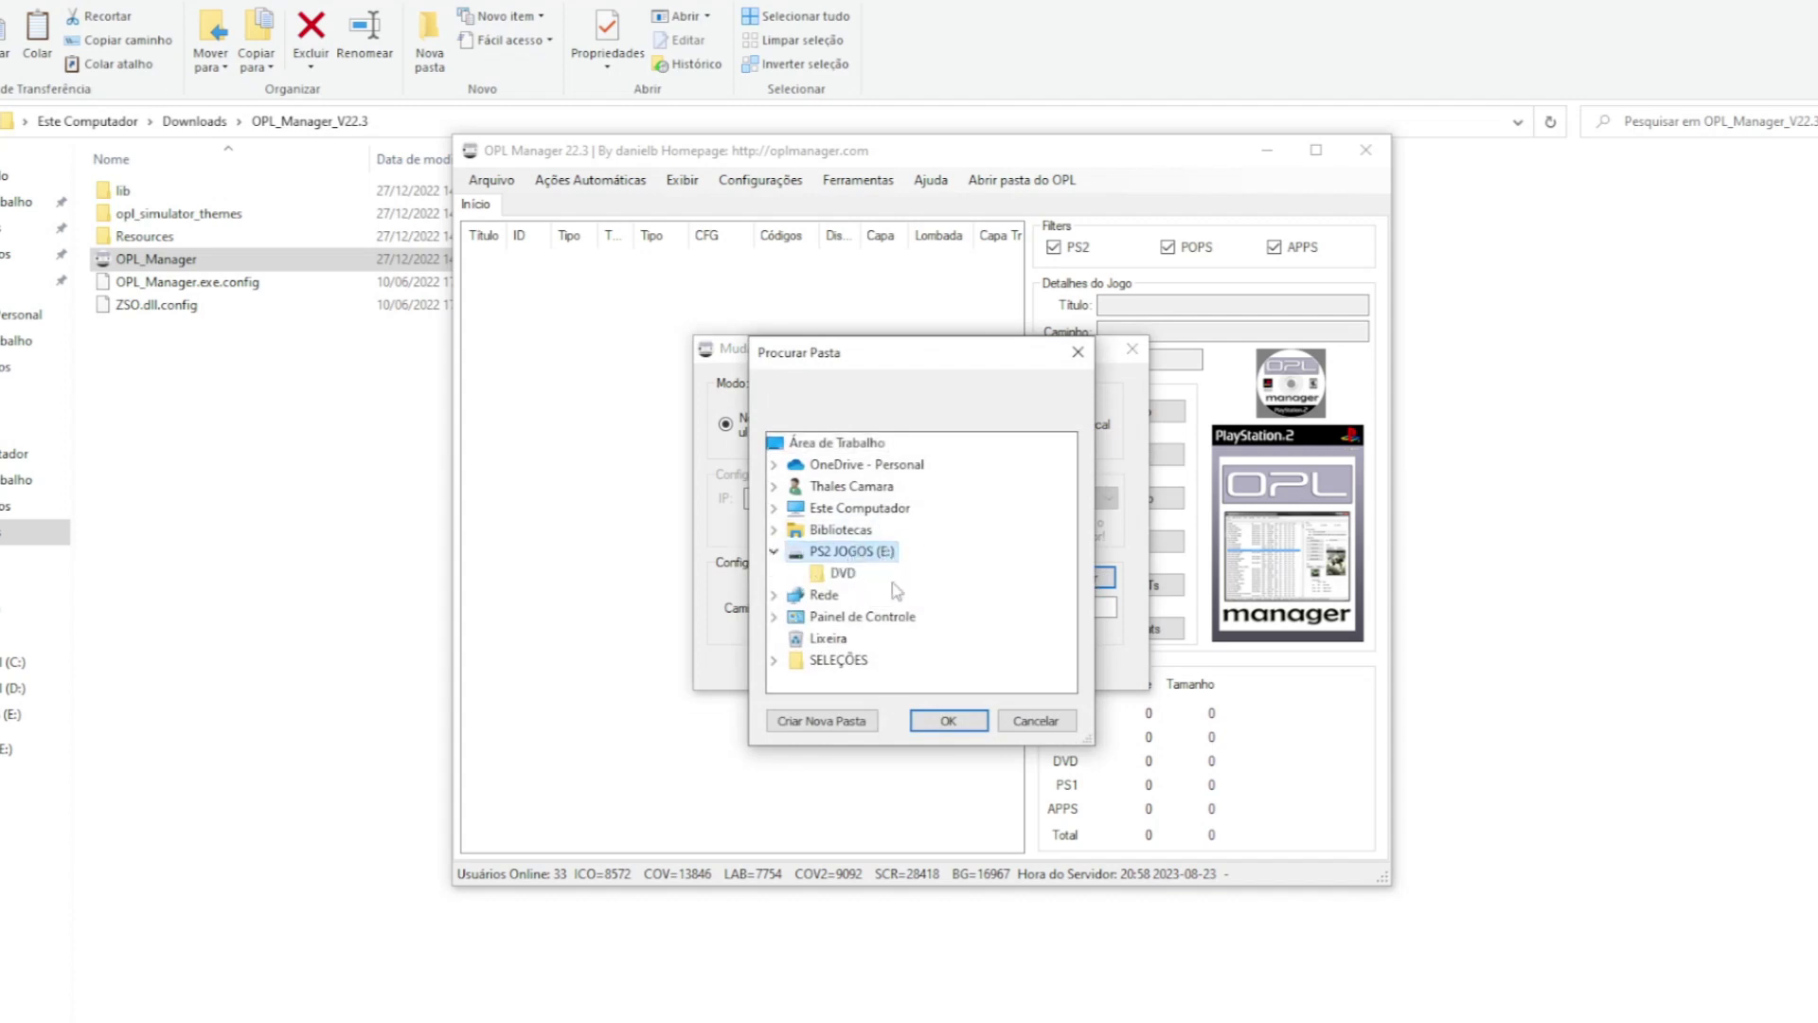
click(971, 728)
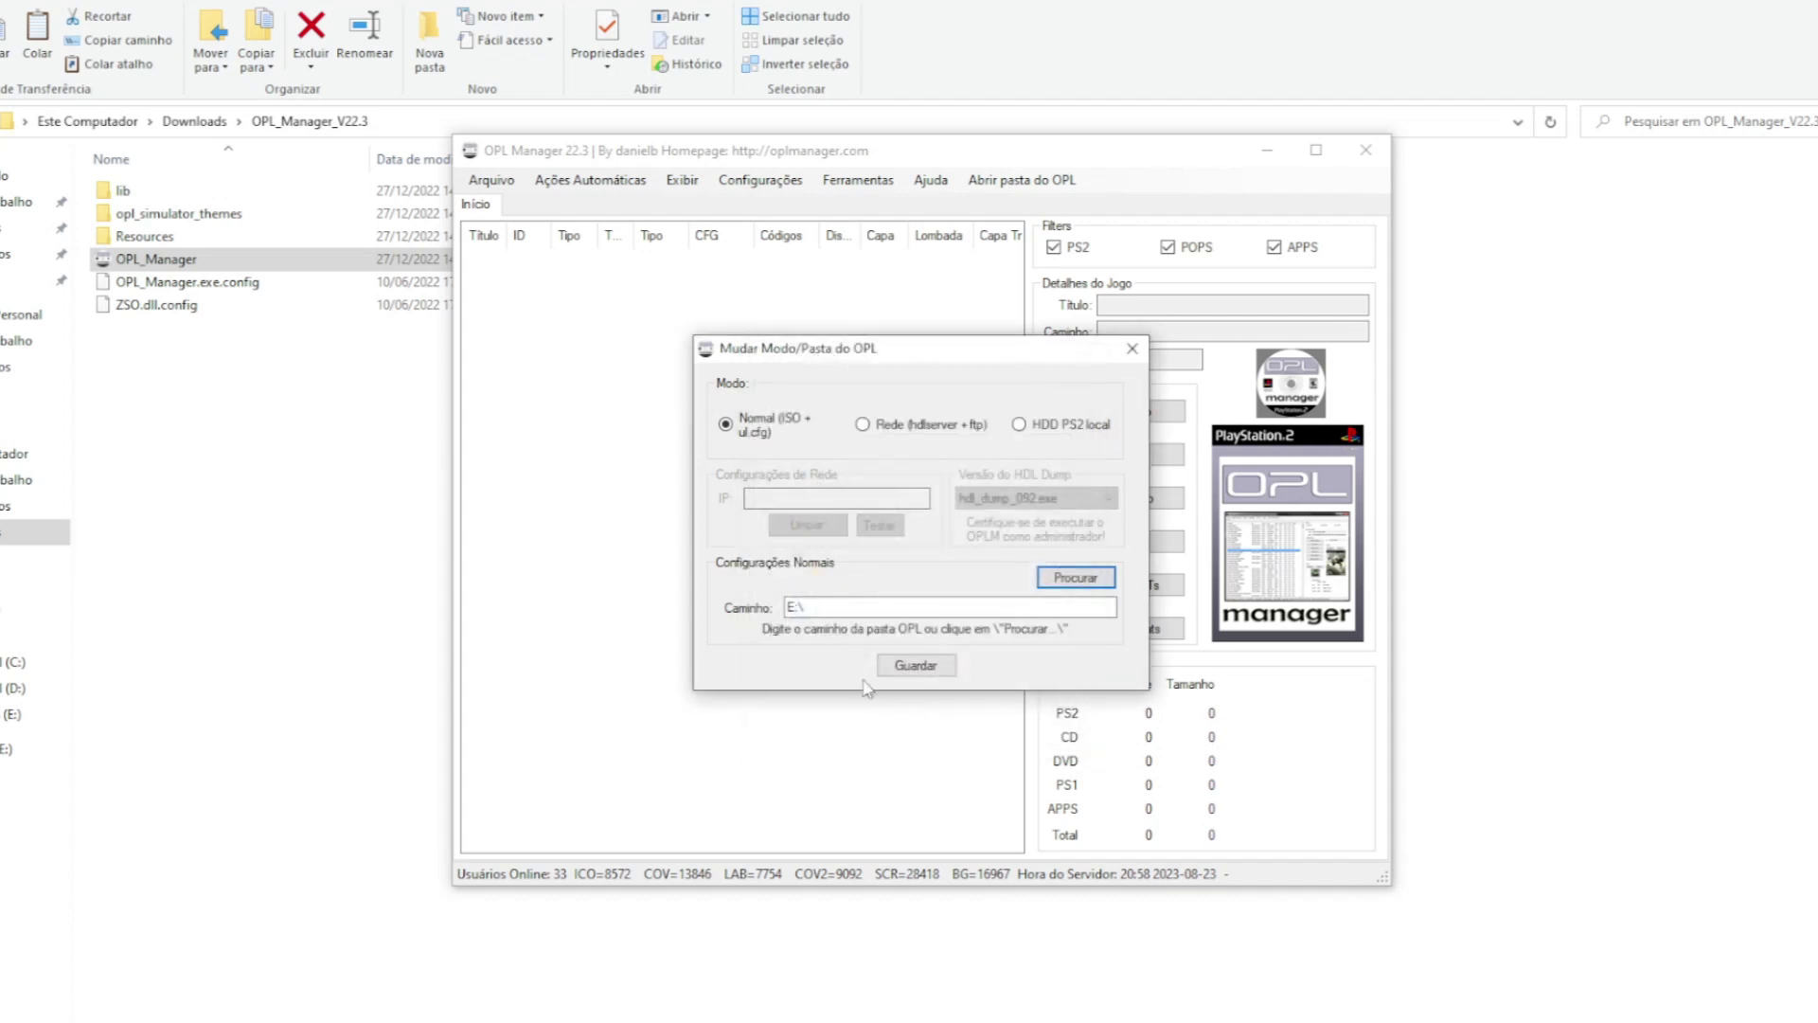
click(925, 667)
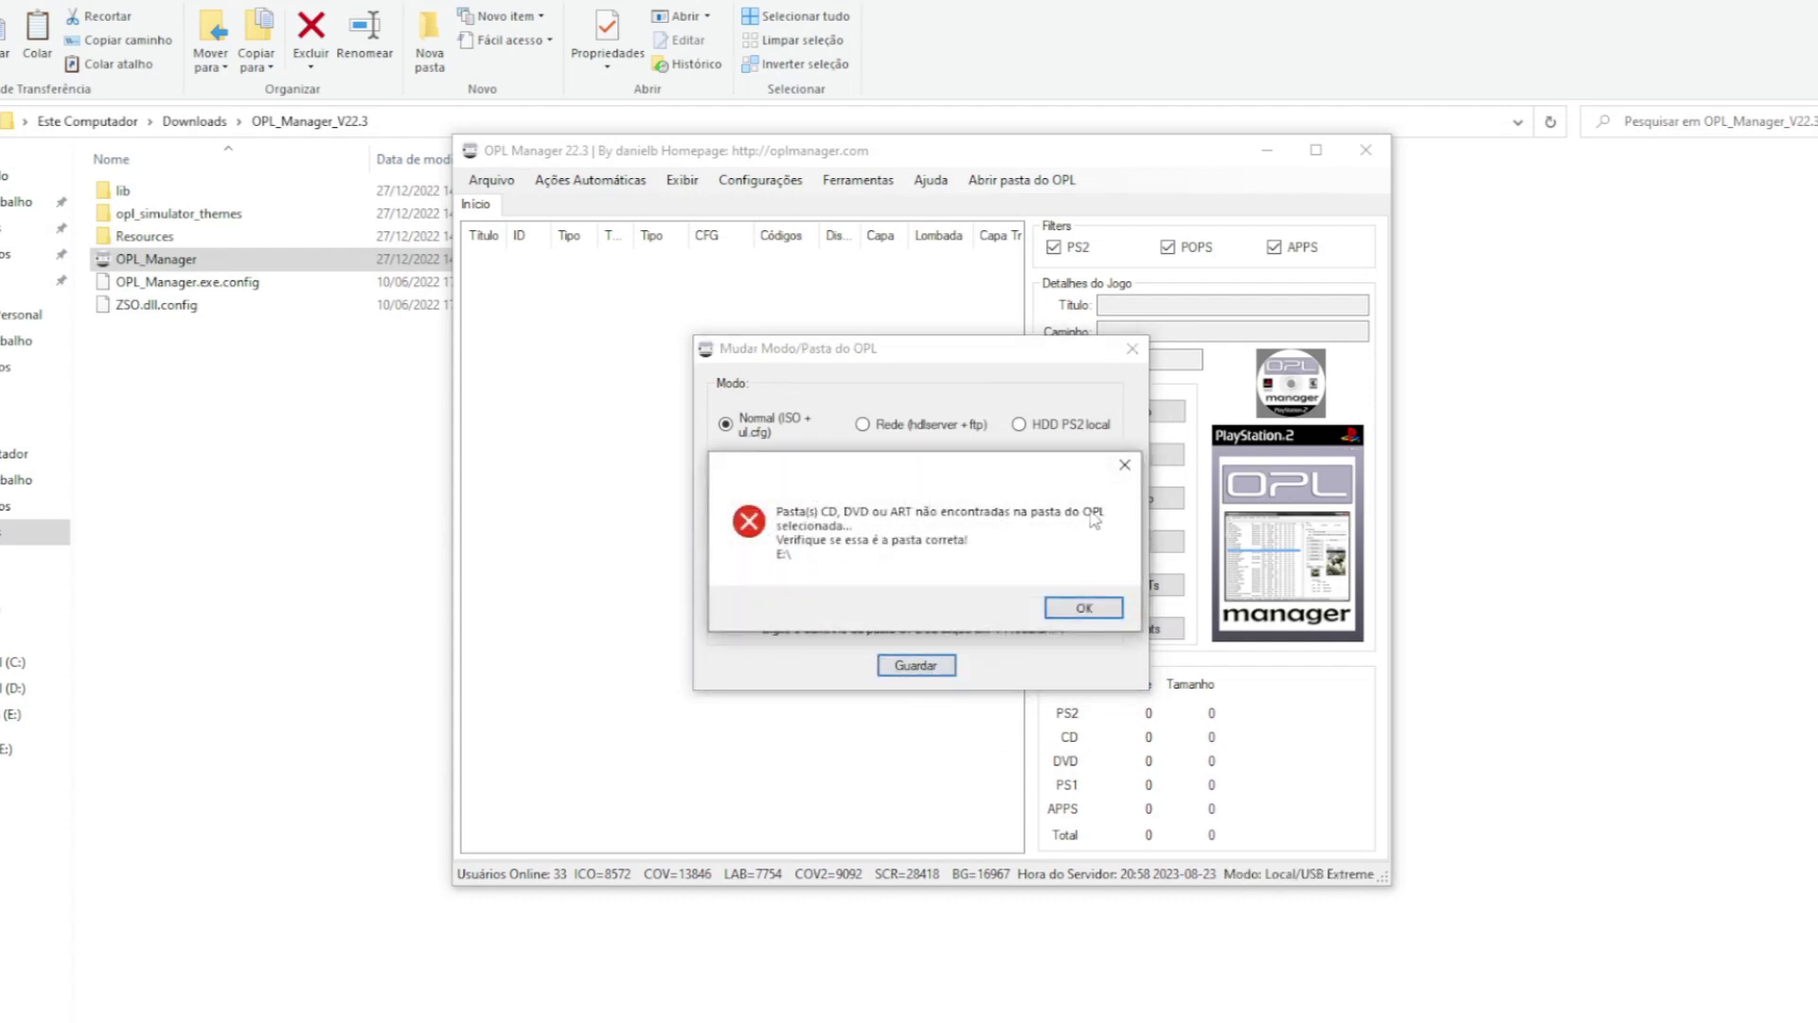
click(1102, 618)
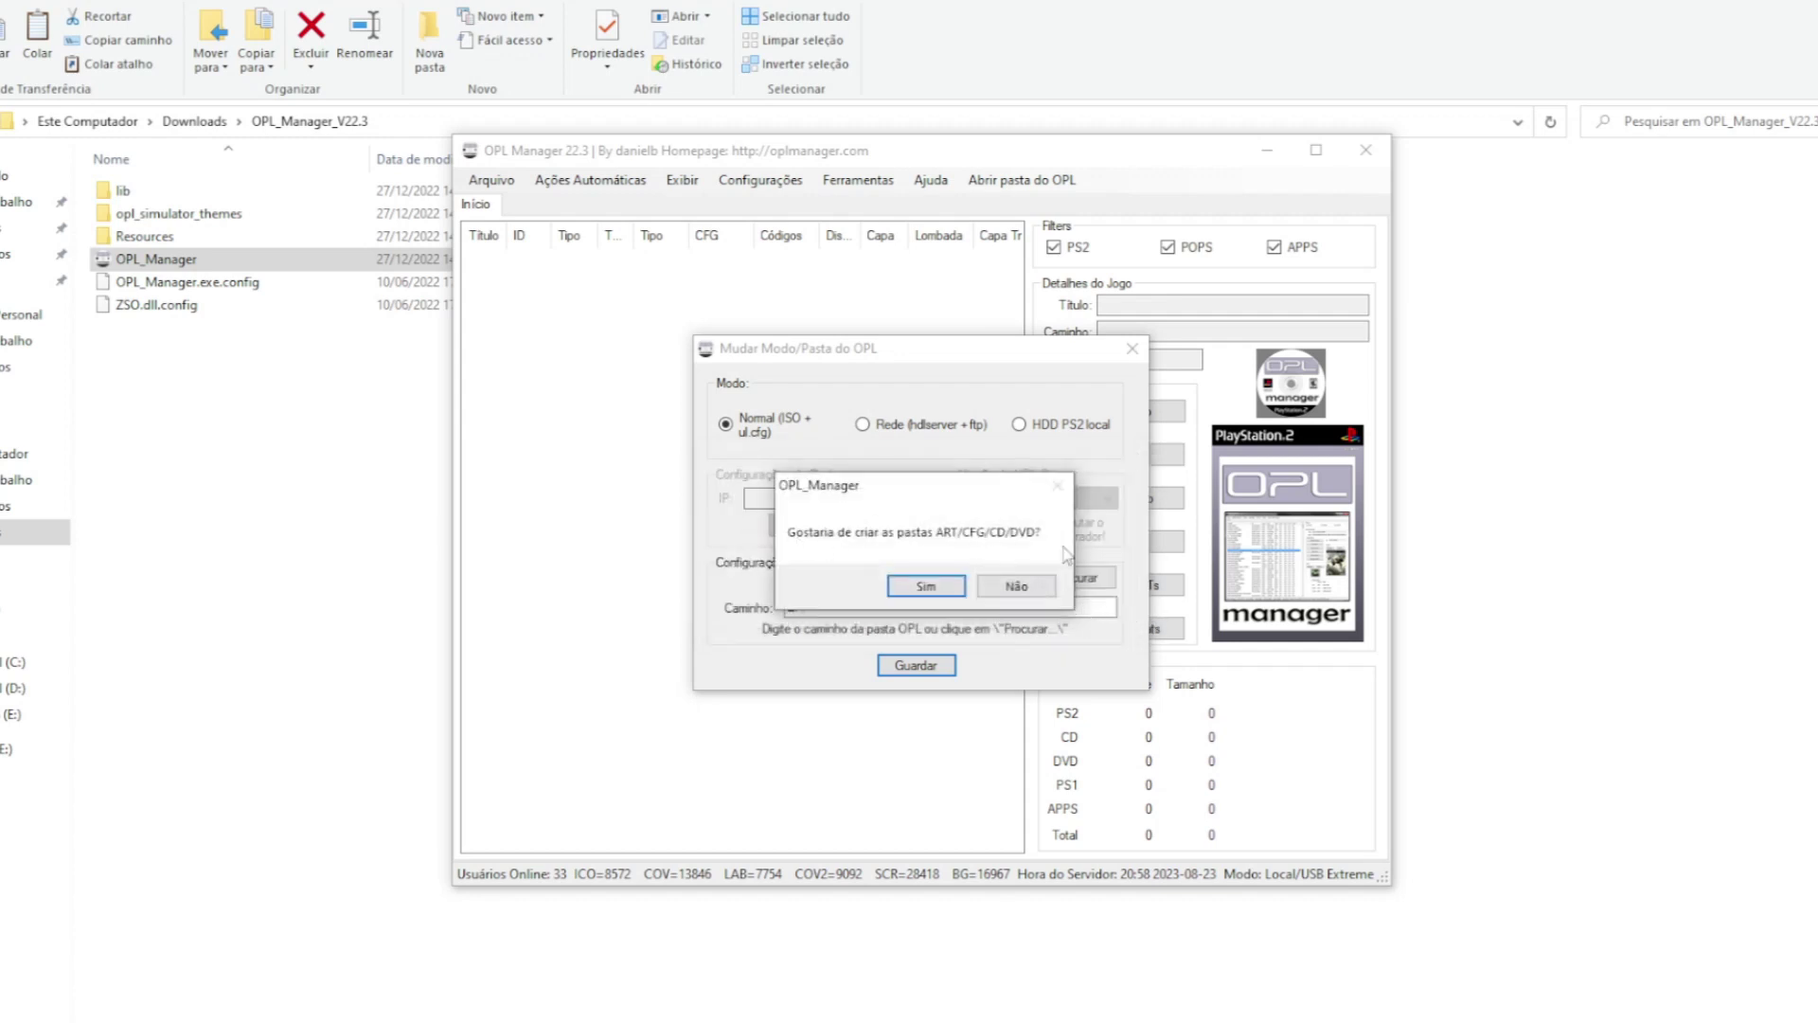
click(923, 587)
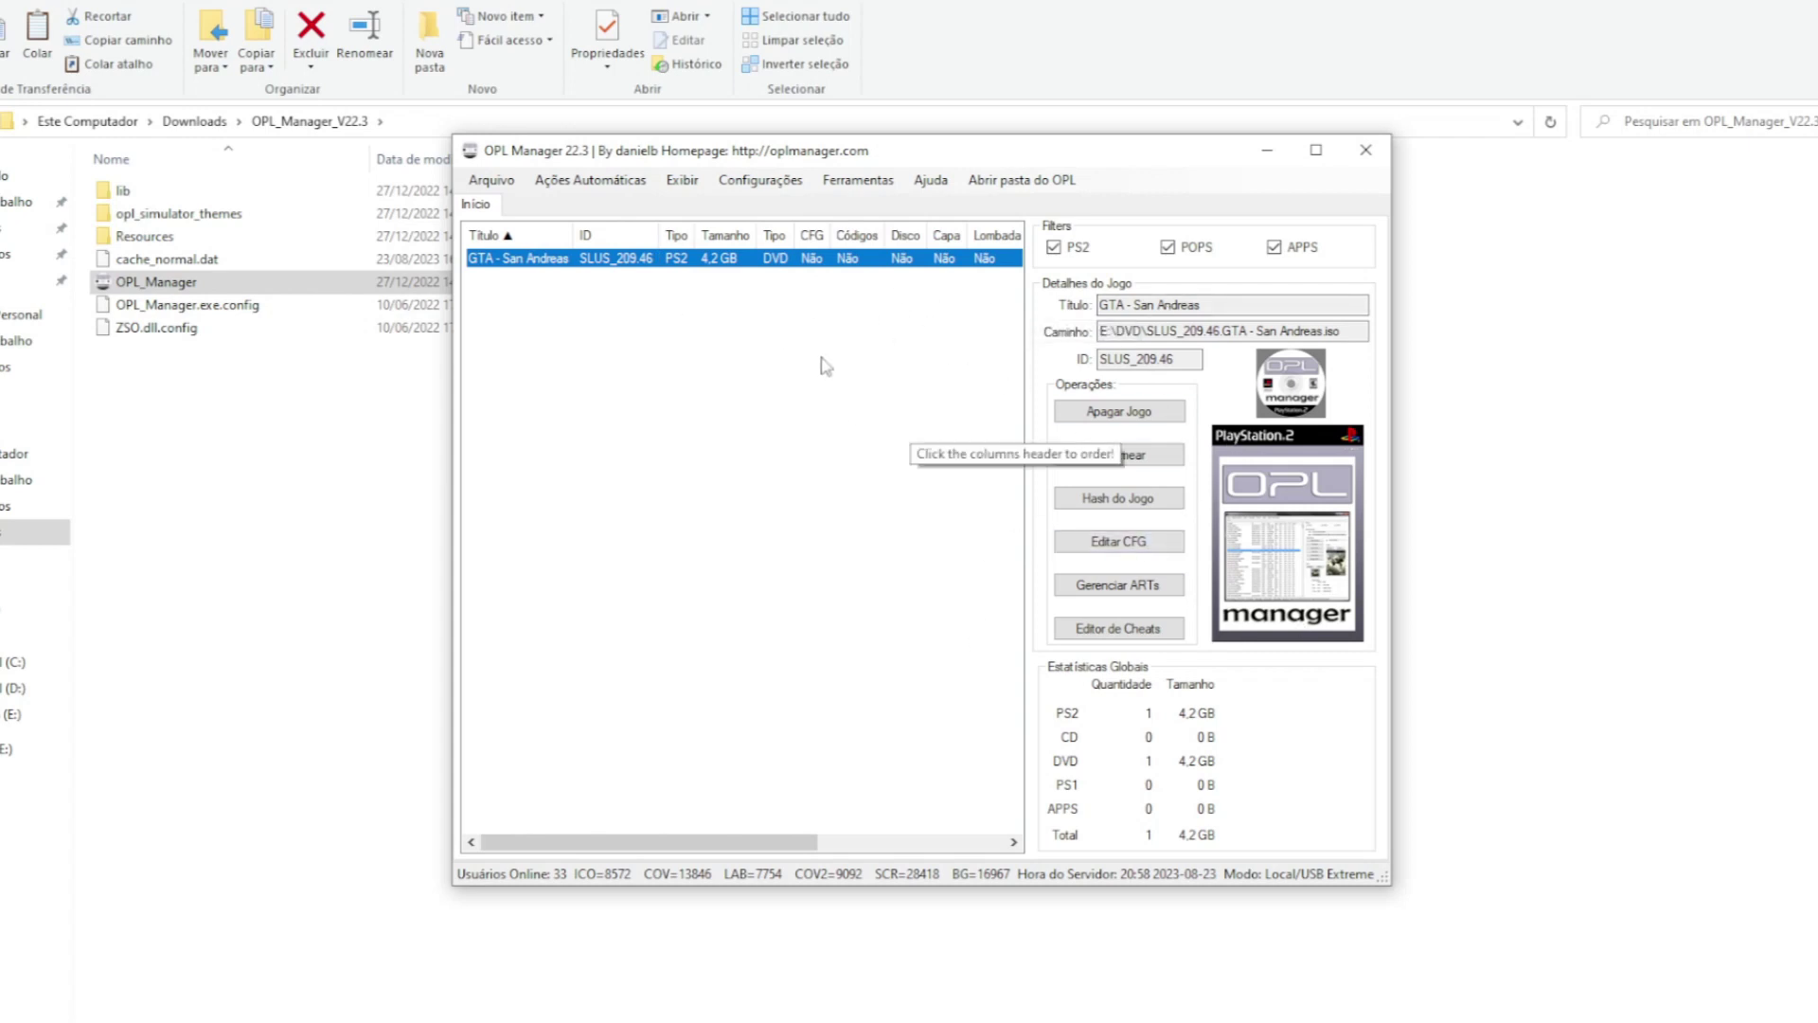
Batch-download the game's ART, also including the random background and random screenshots, and close the download window.
click(583, 180)
click(590, 202)
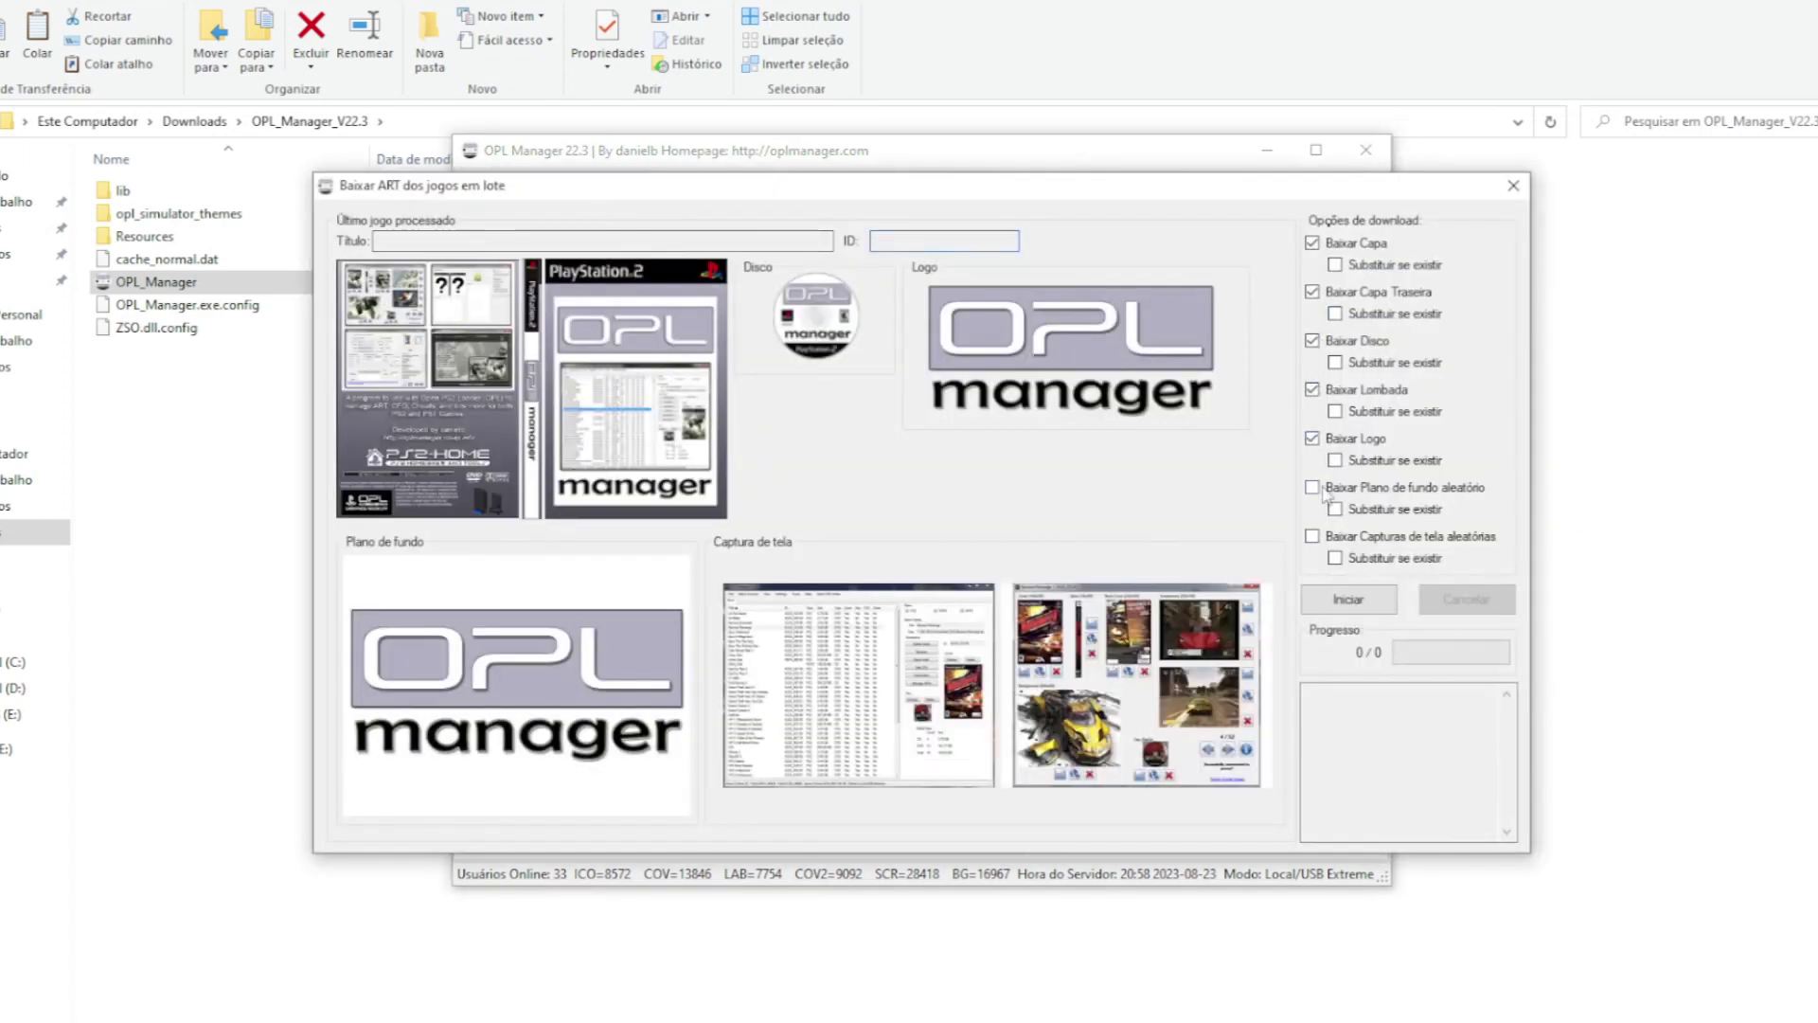
click(1312, 488)
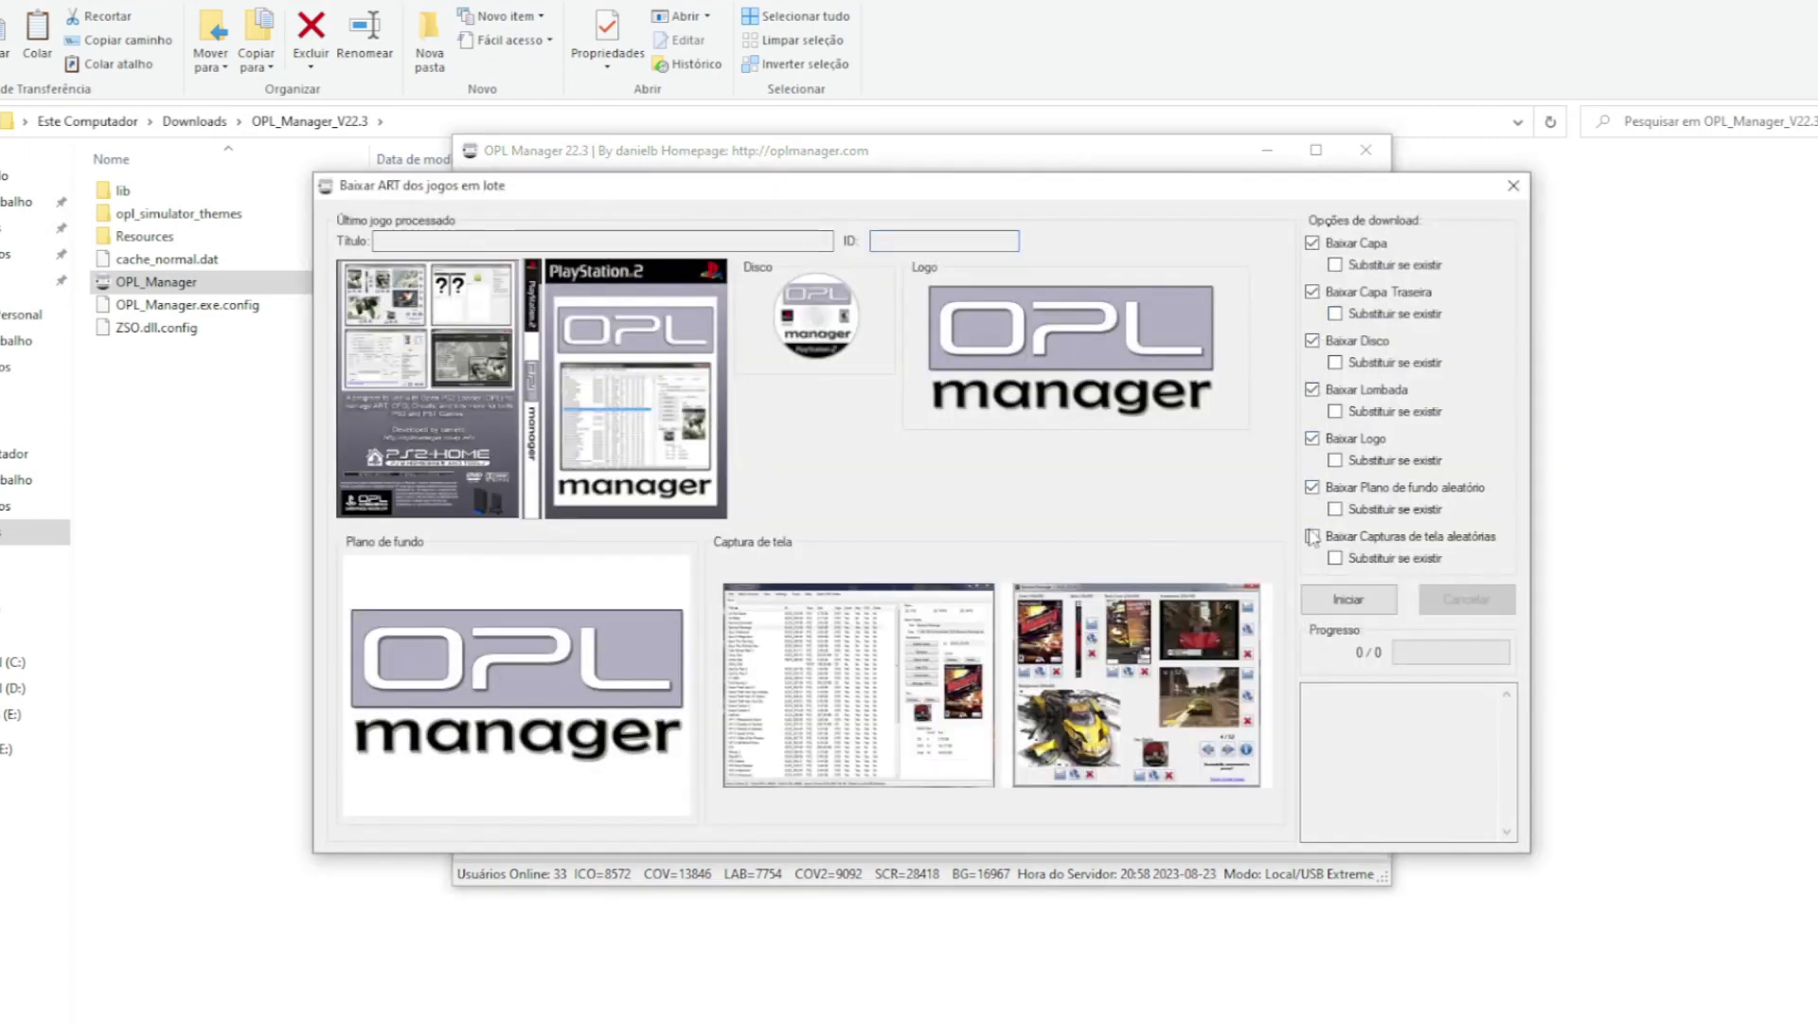
click(1348, 600)
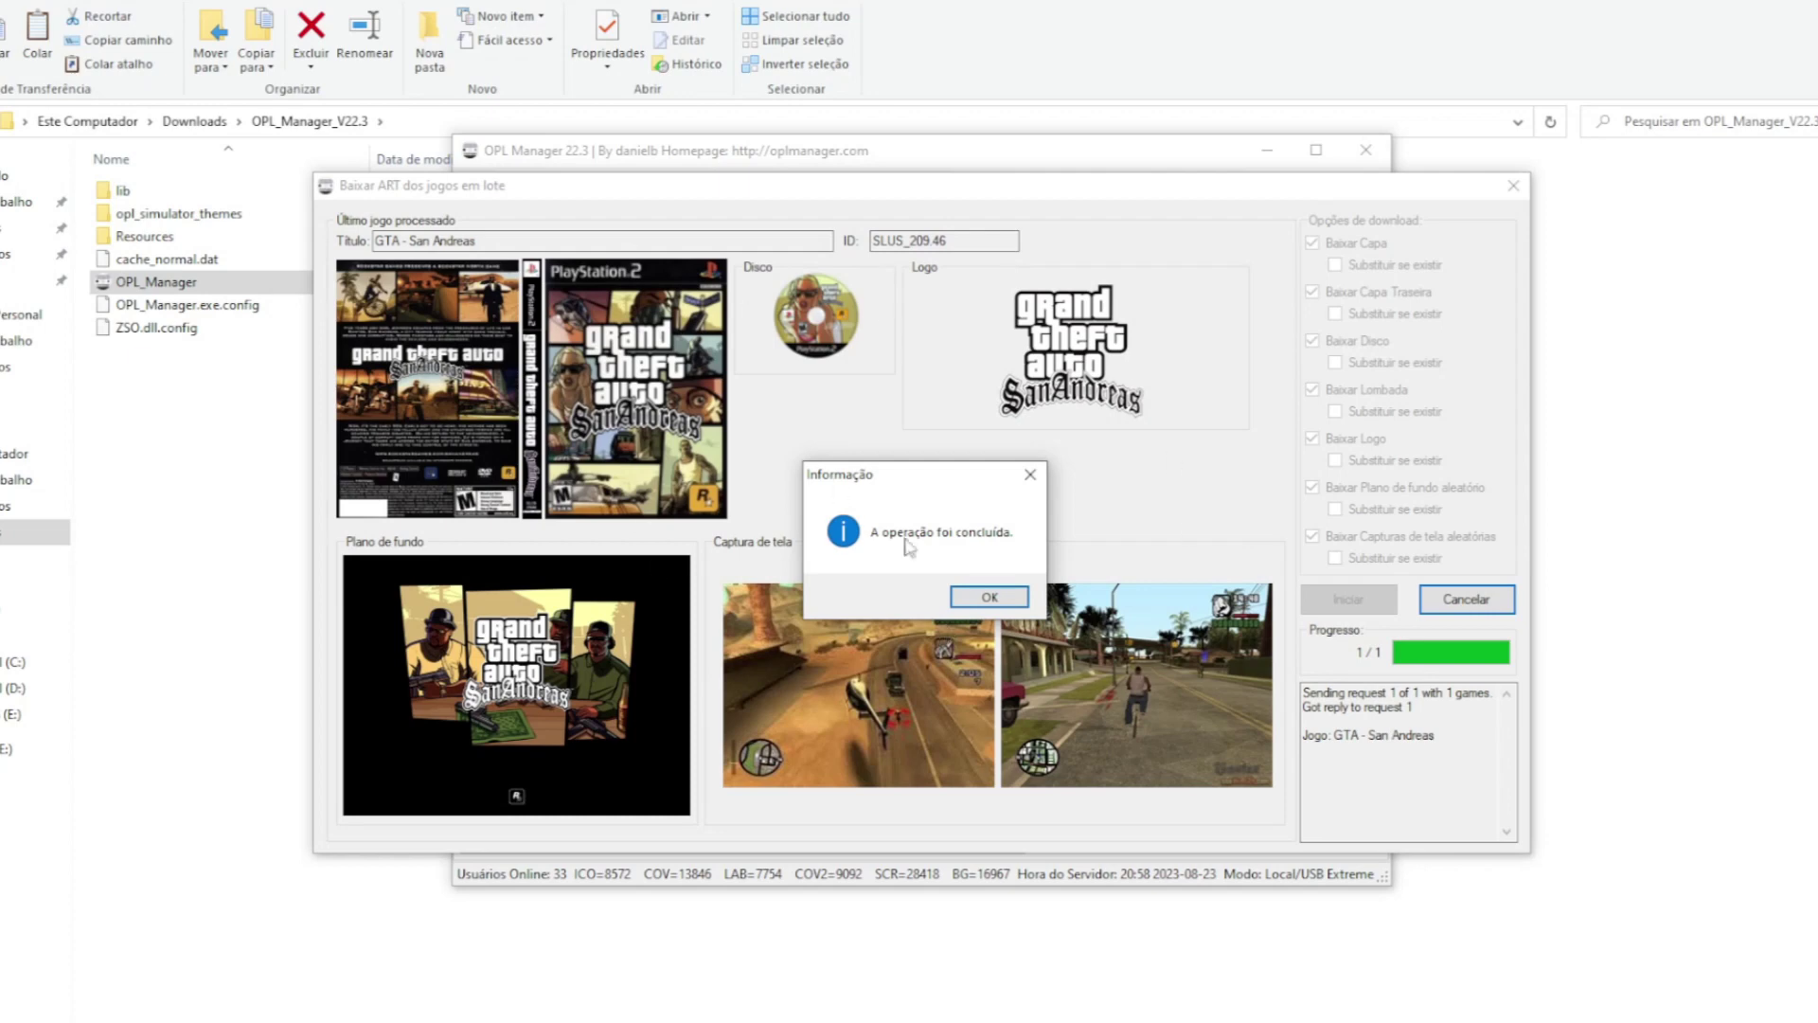
click(988, 597)
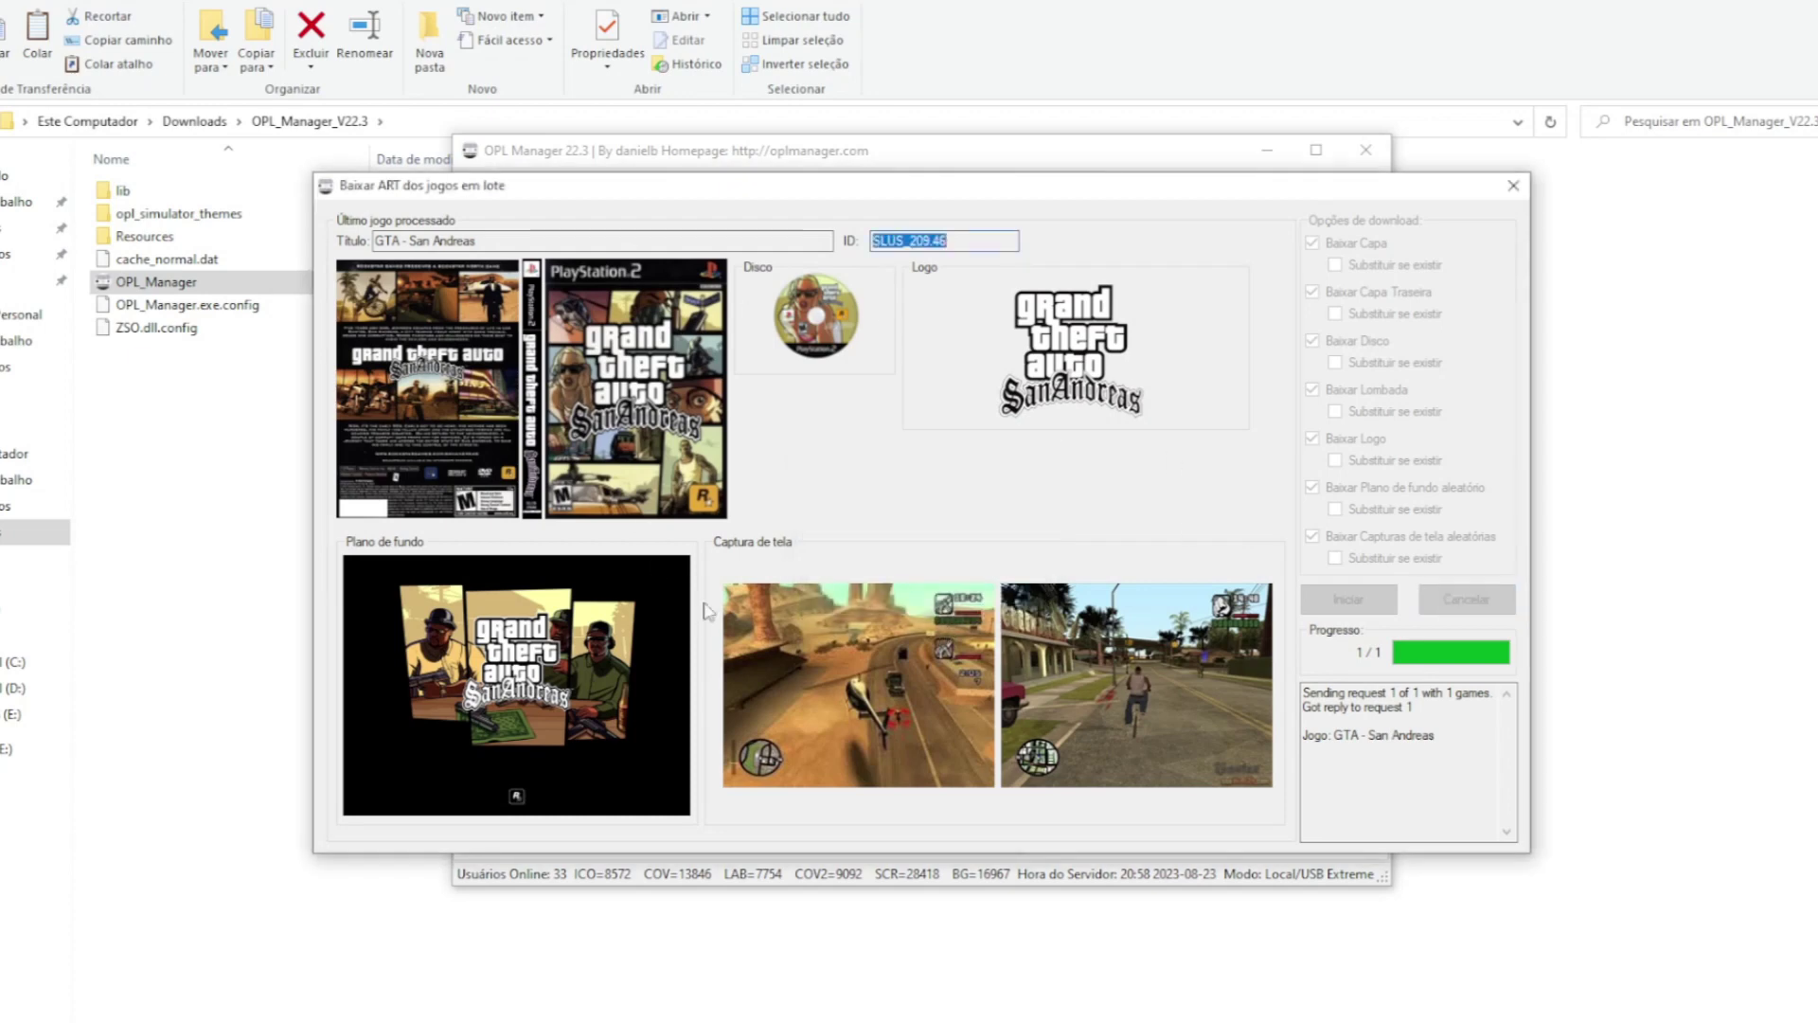
click(1513, 186)
Preview the game's artwork in the game gallery (OPL simulator).
click(857, 180)
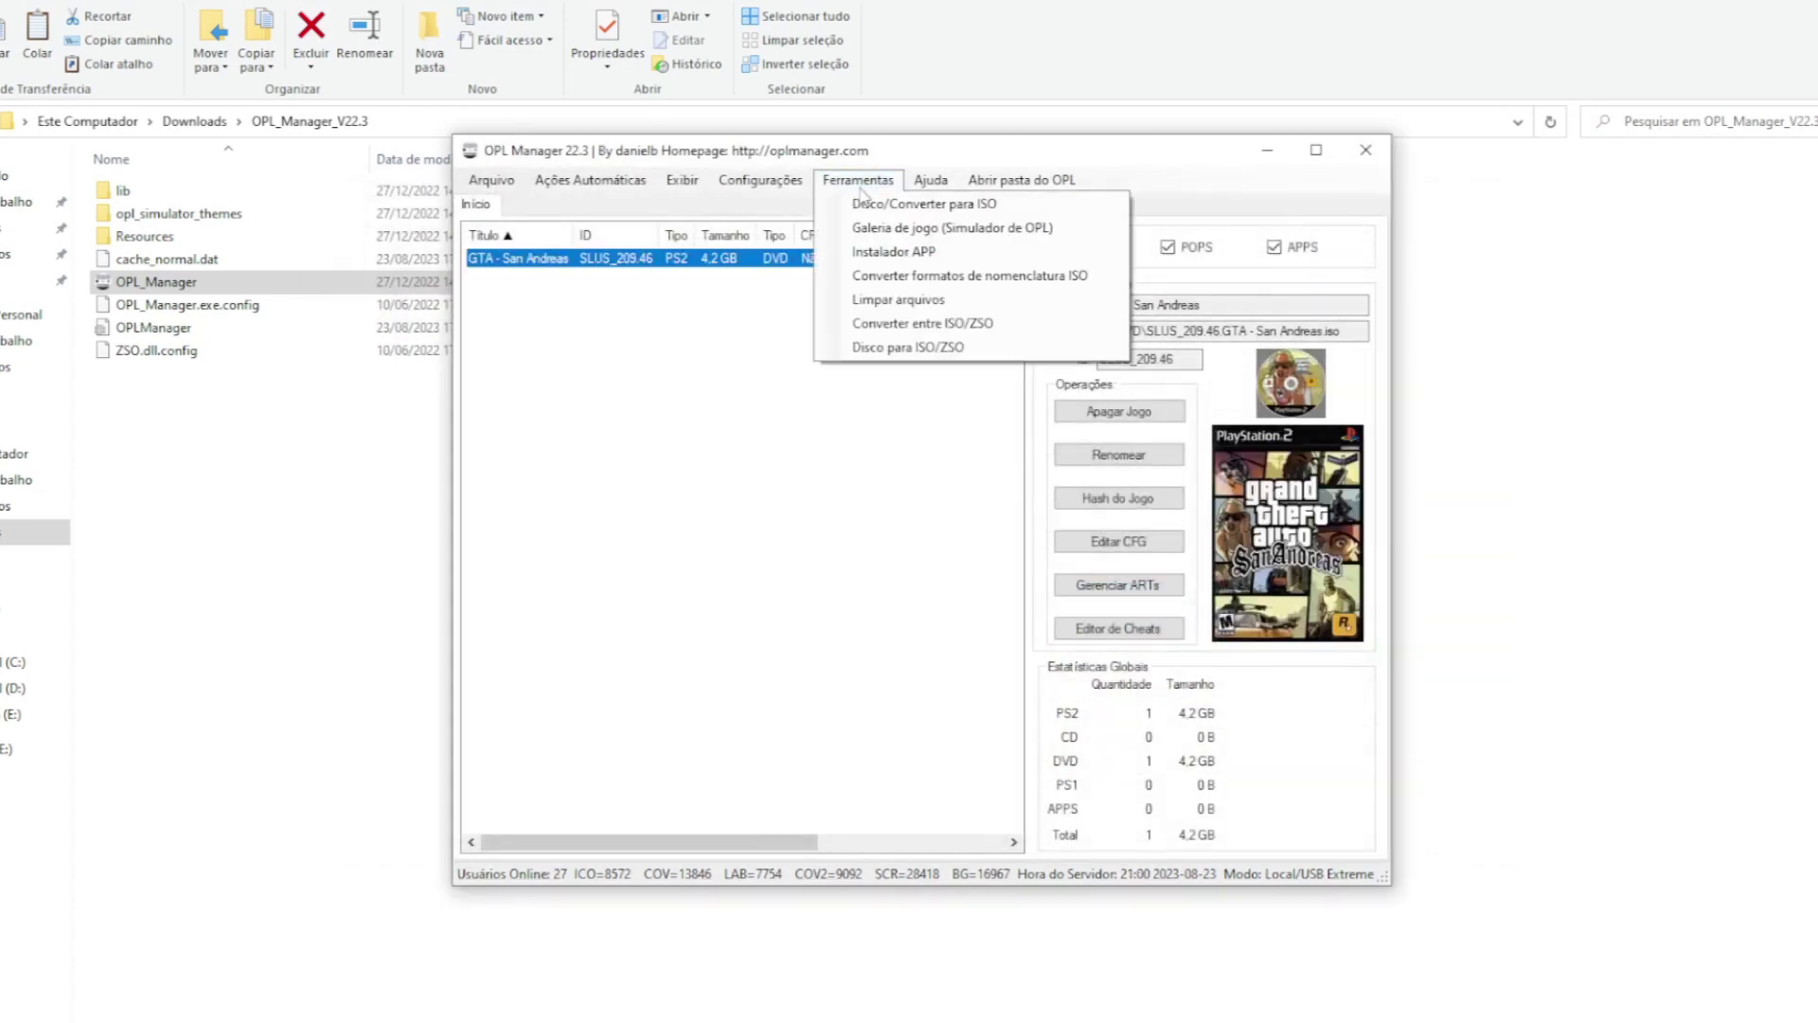
click(930, 231)
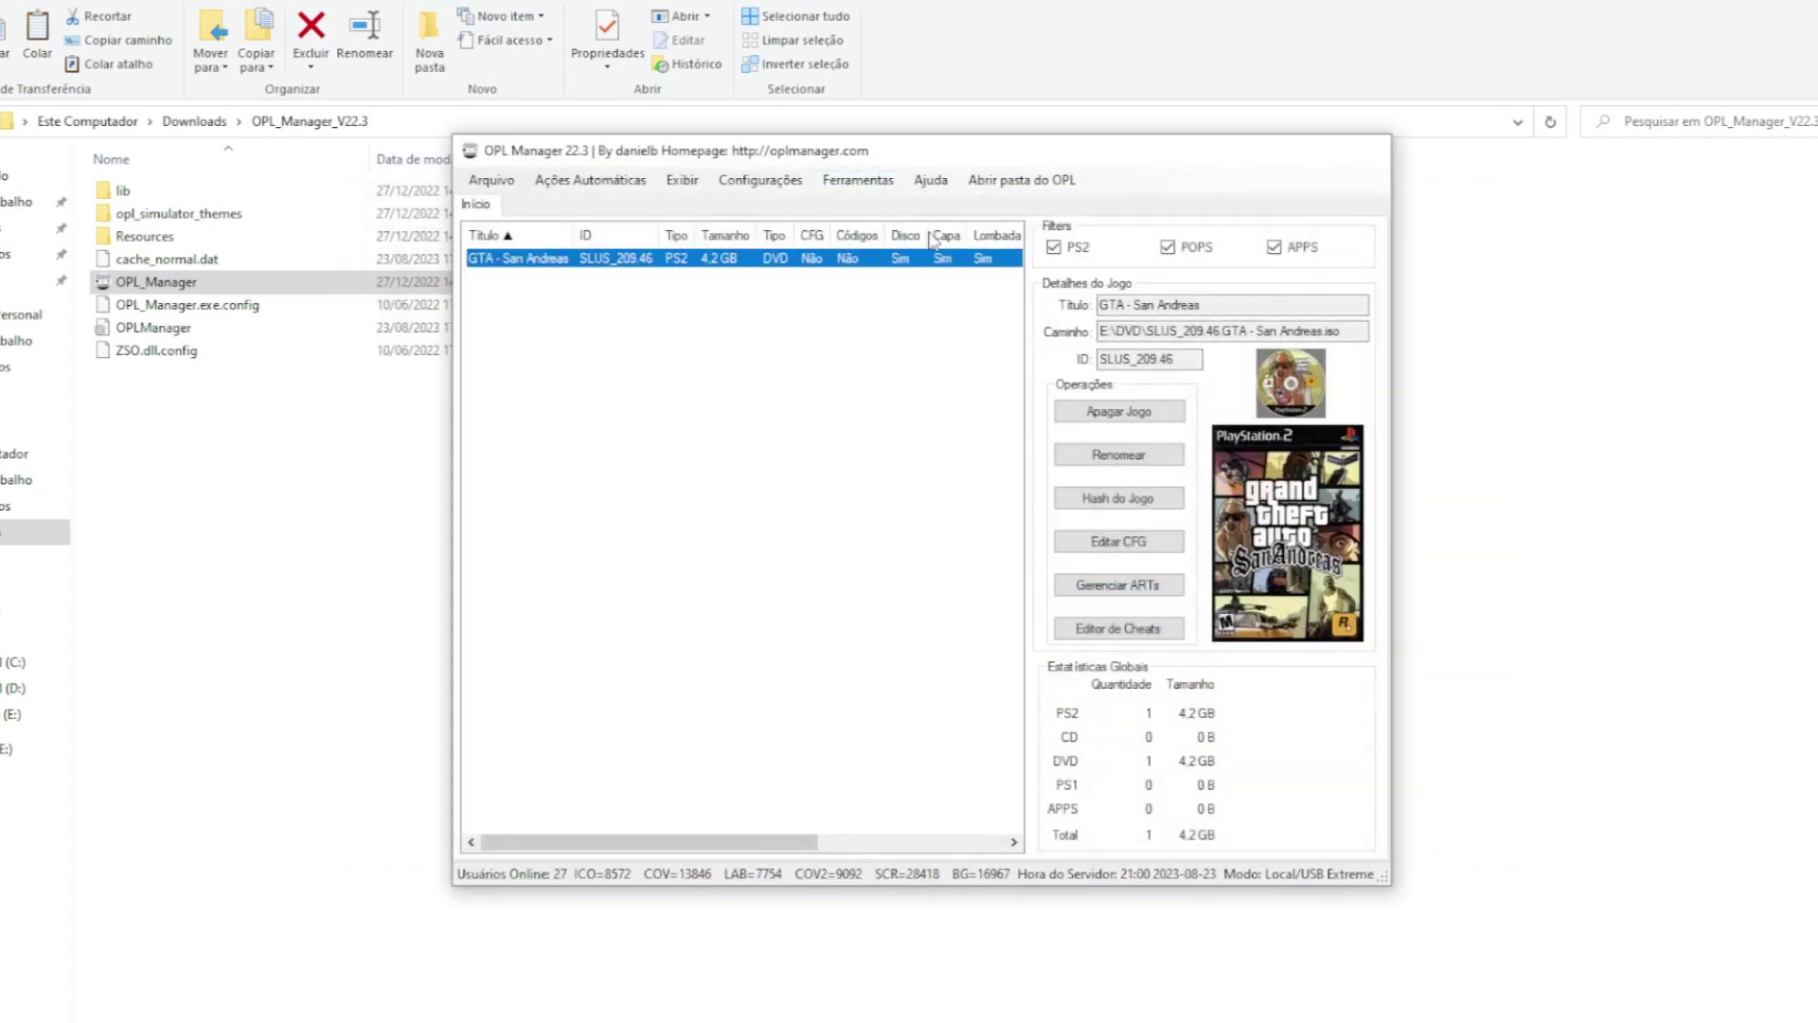
click(1116, 203)
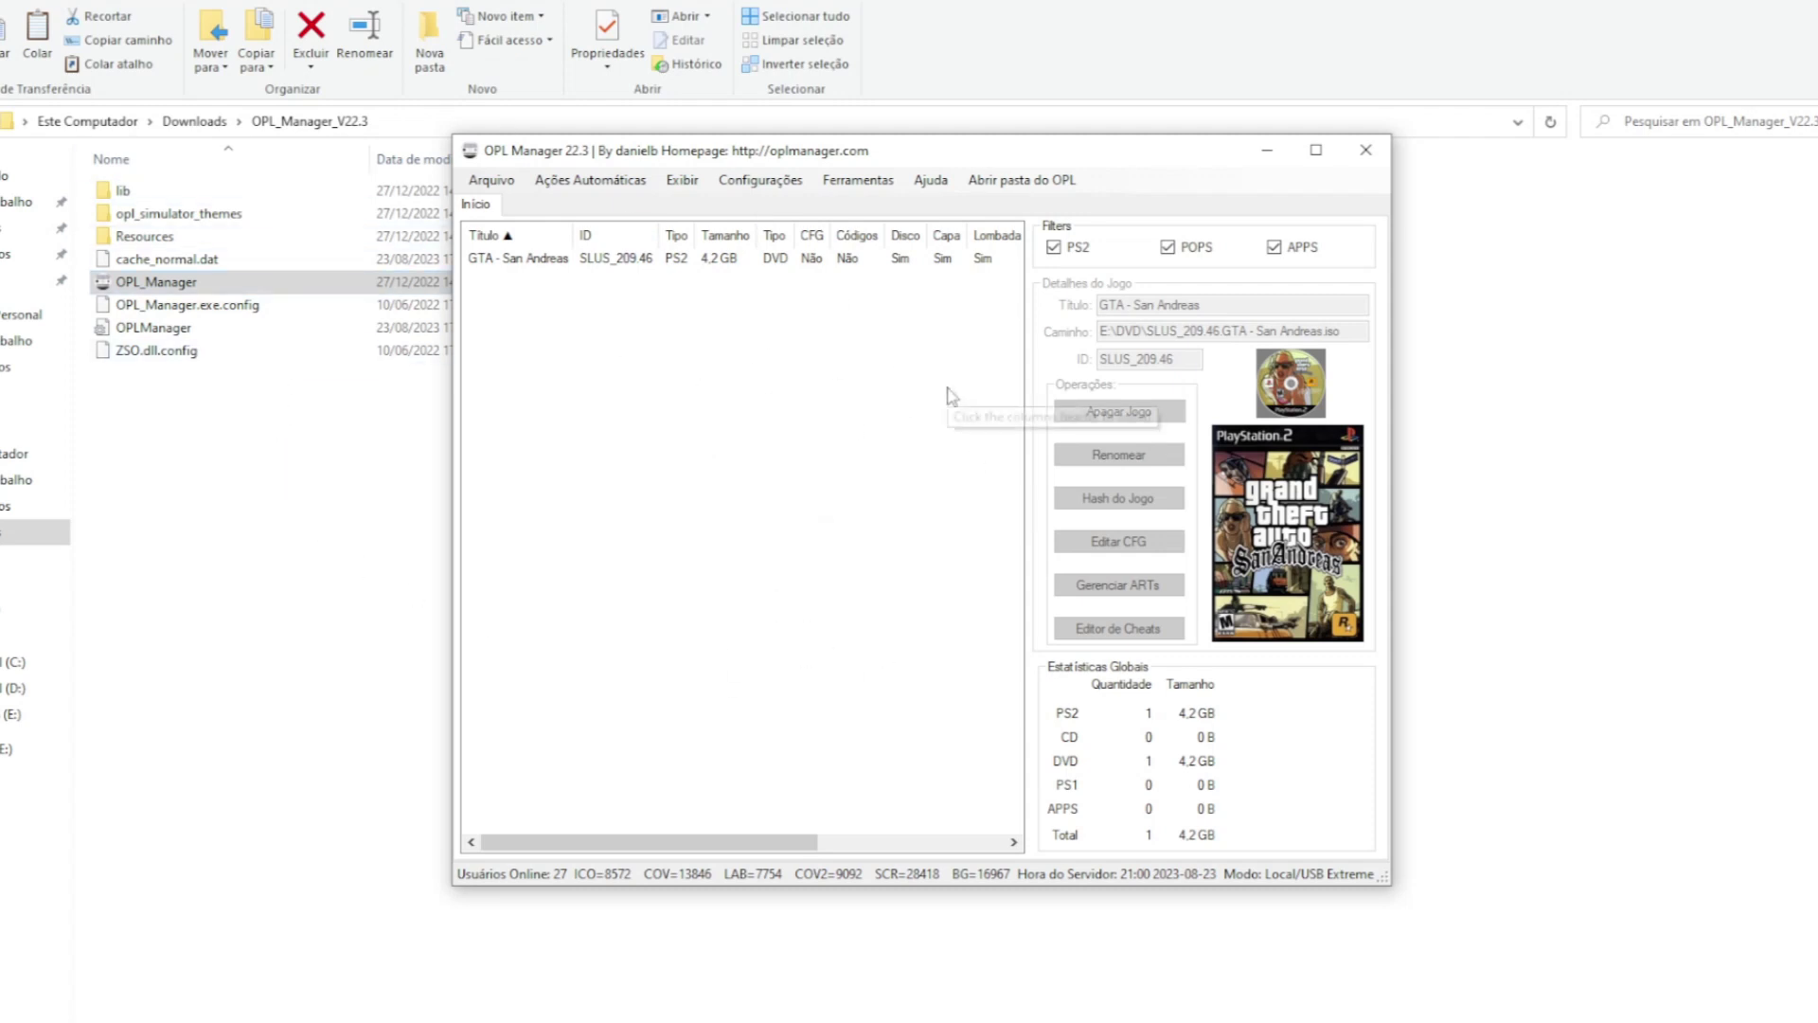
Change the OPL folder to D:\Video Game - Rooms\PlayStation 2 and create the ART/CFG/CD/DVD folders in it.
click(762, 180)
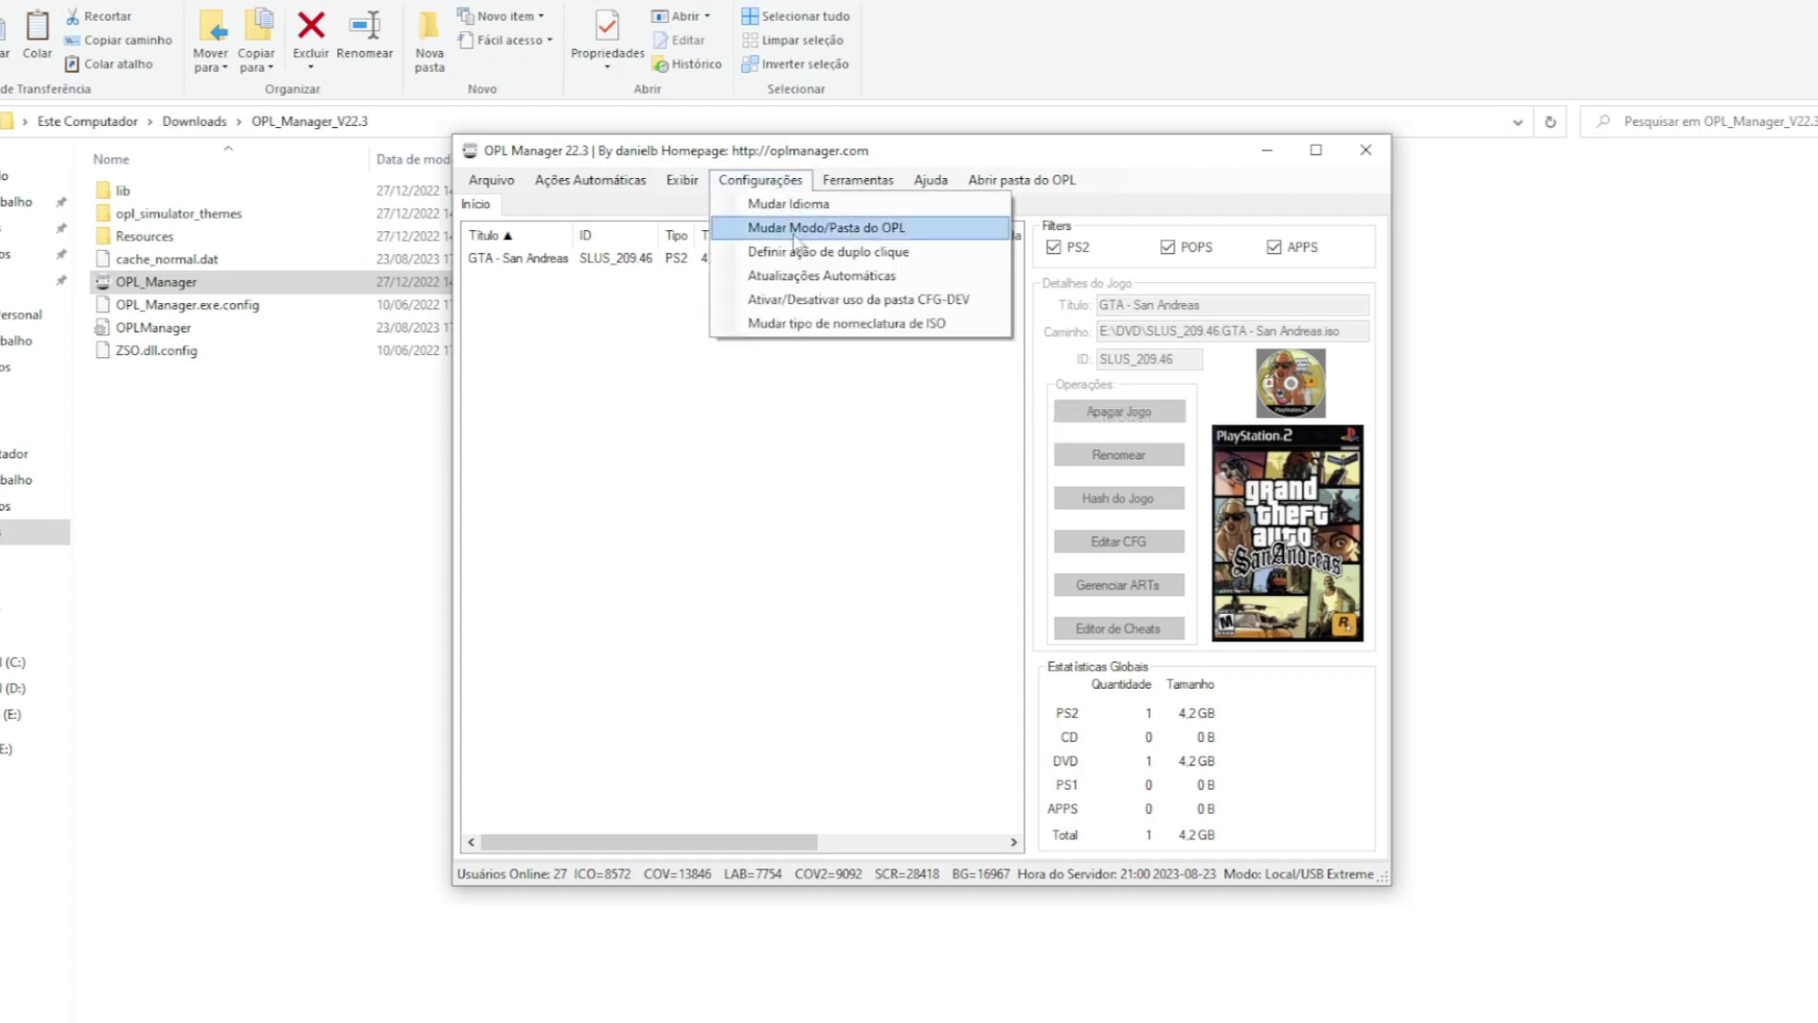
click(875, 228)
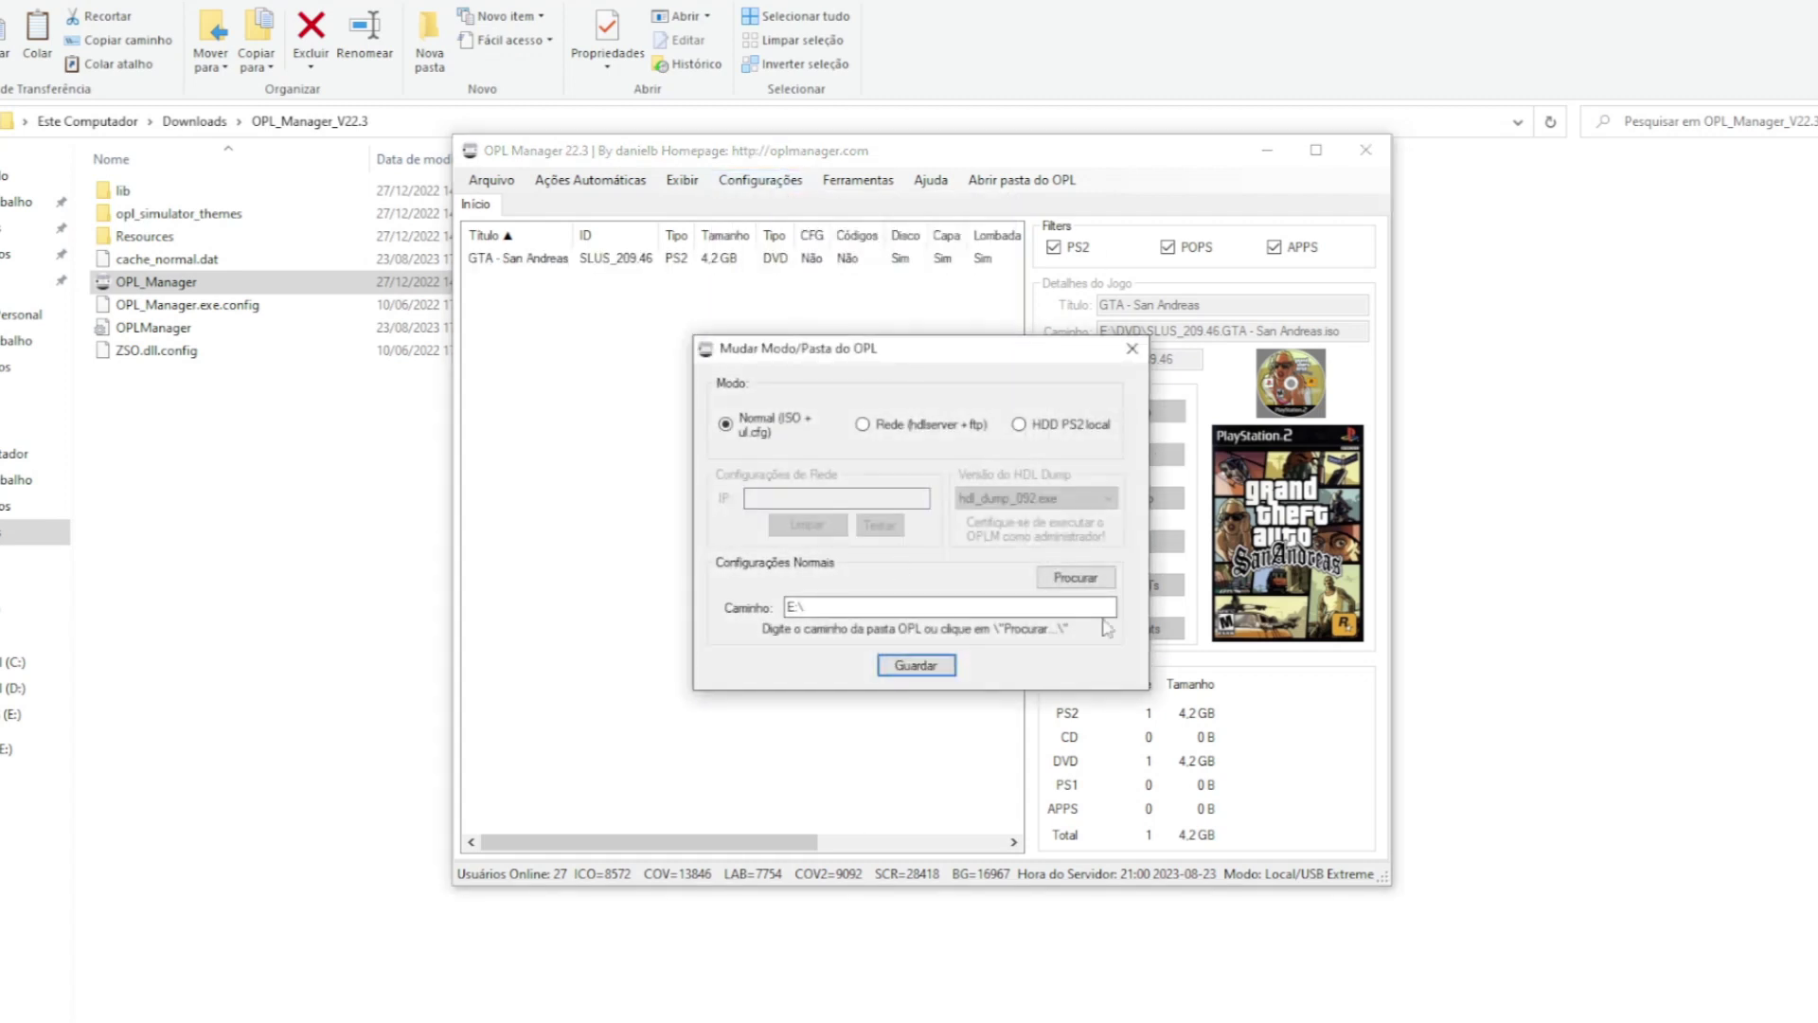
click(1104, 576)
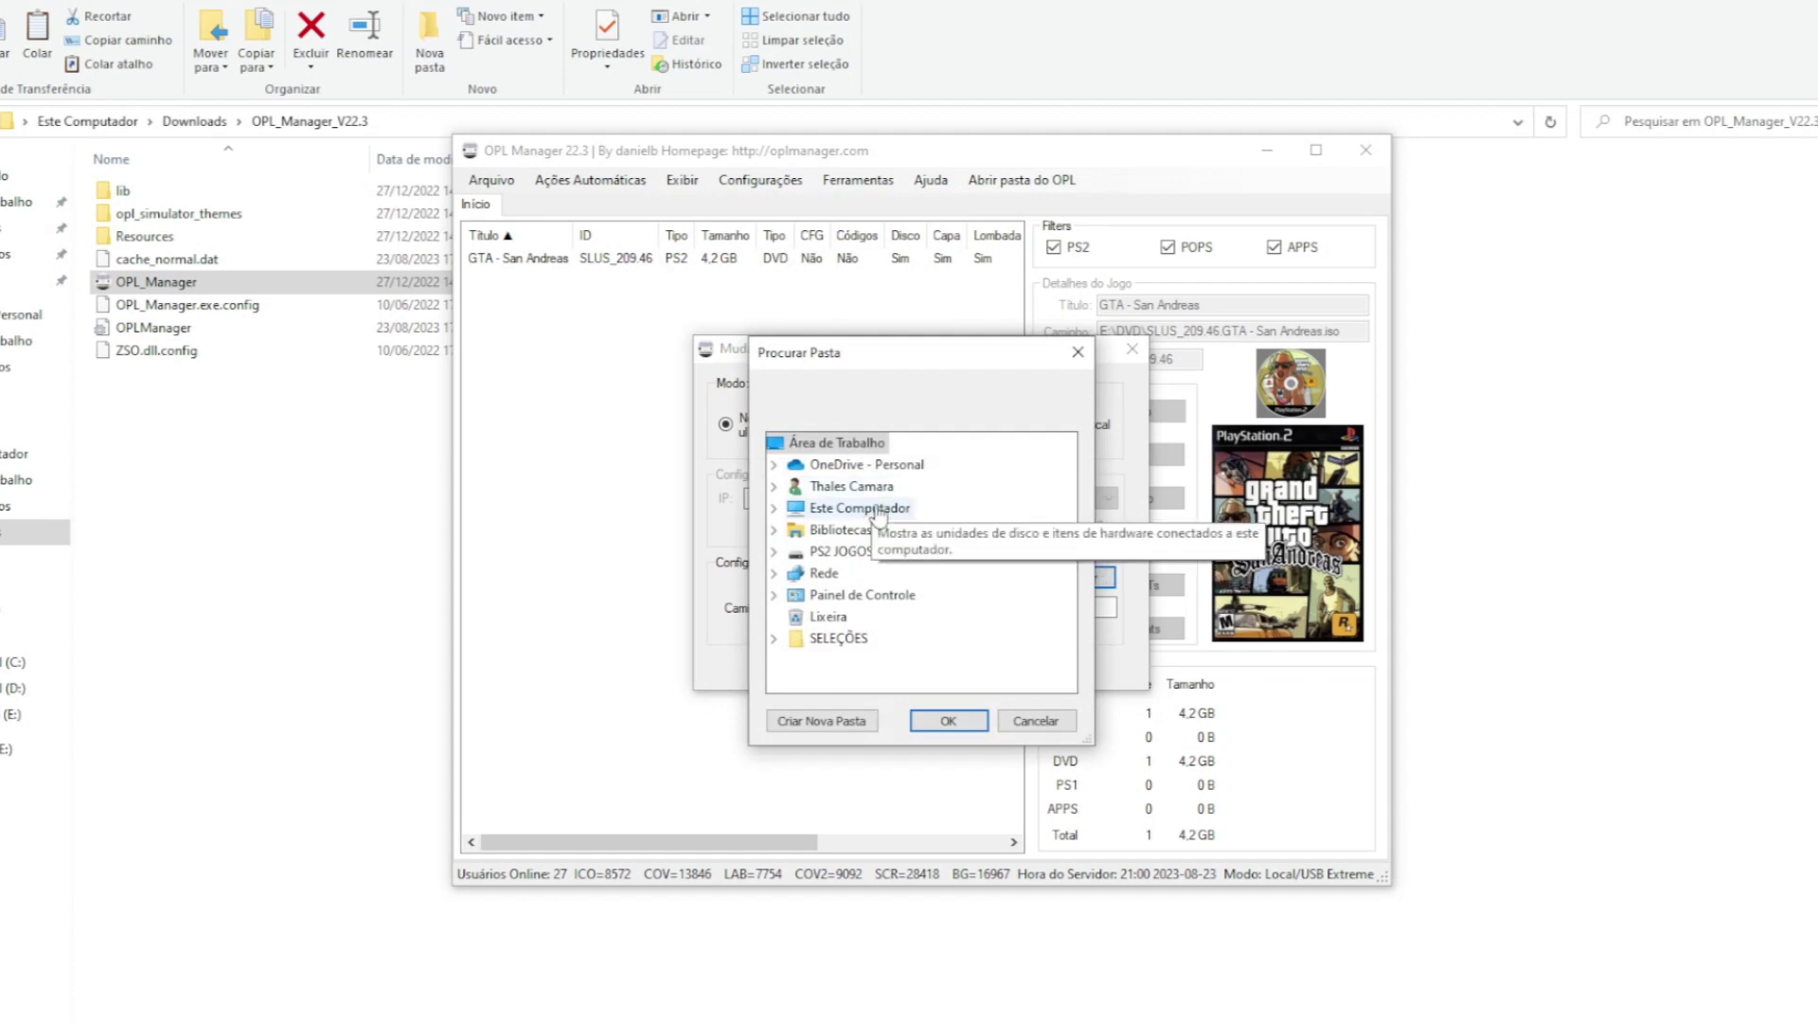
double_click(866, 510)
double_click(907, 660)
scroll(957, 609, down, 2)
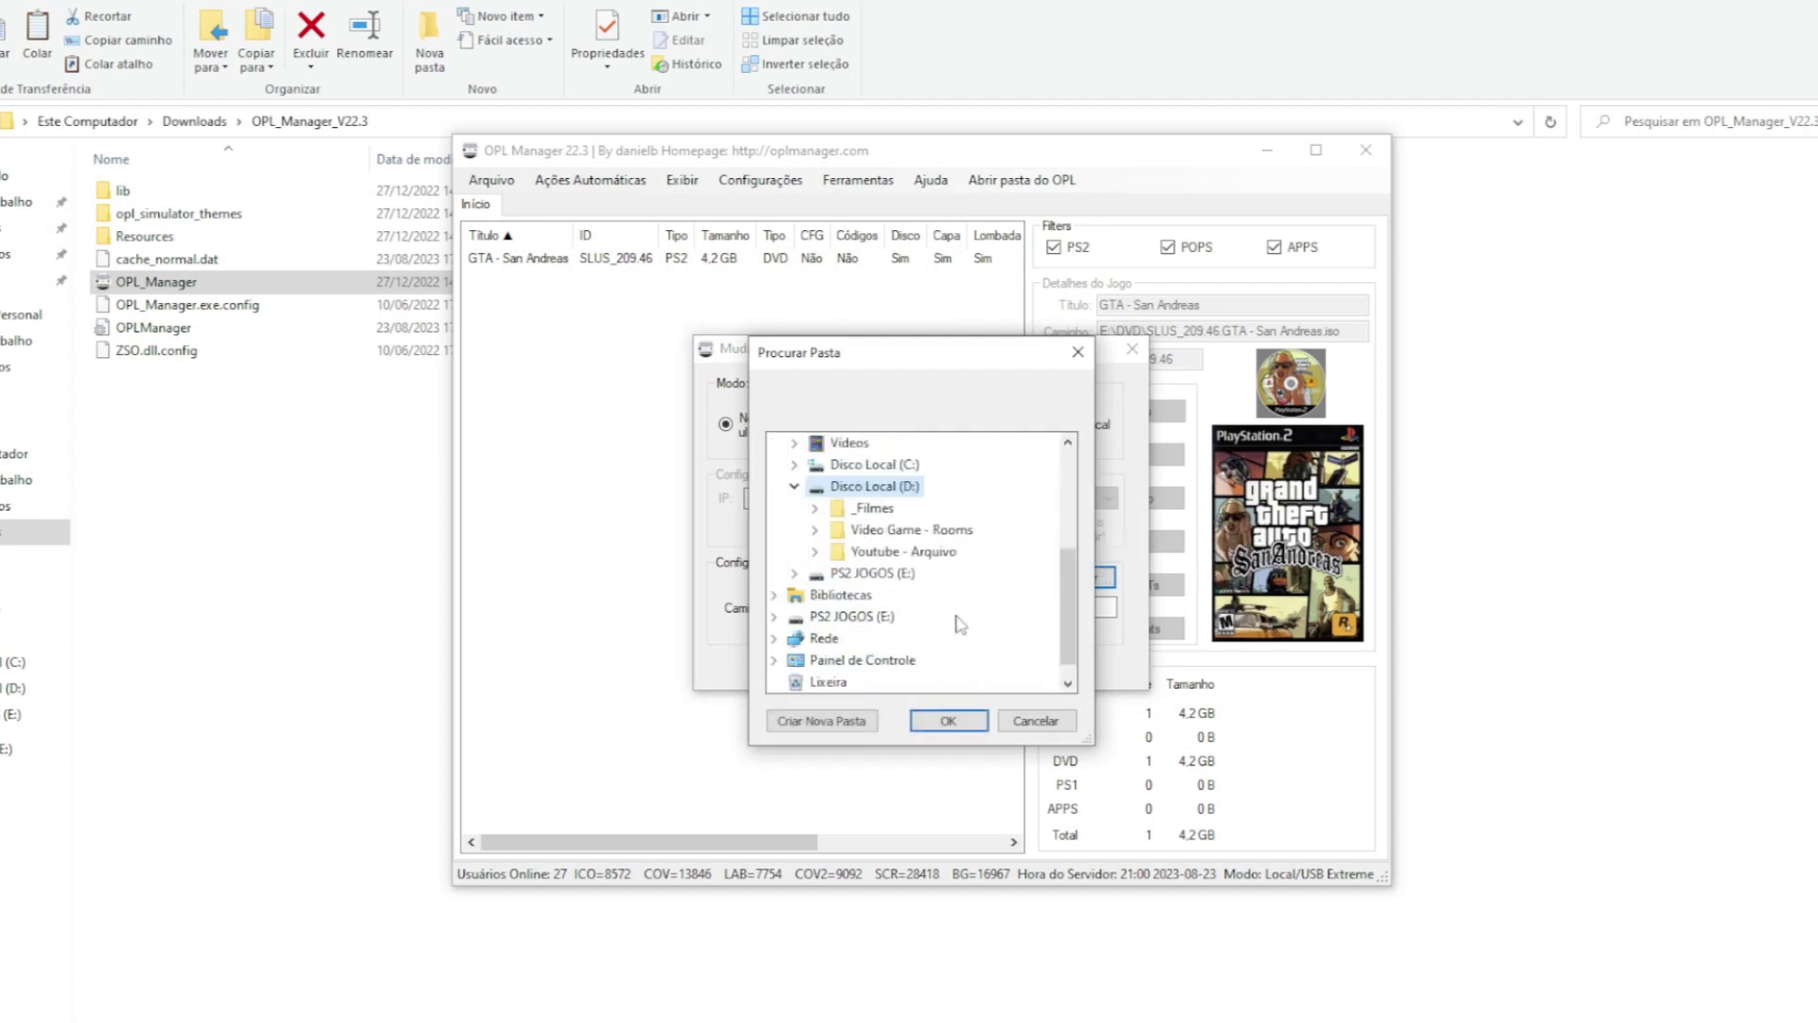
double_click(928, 535)
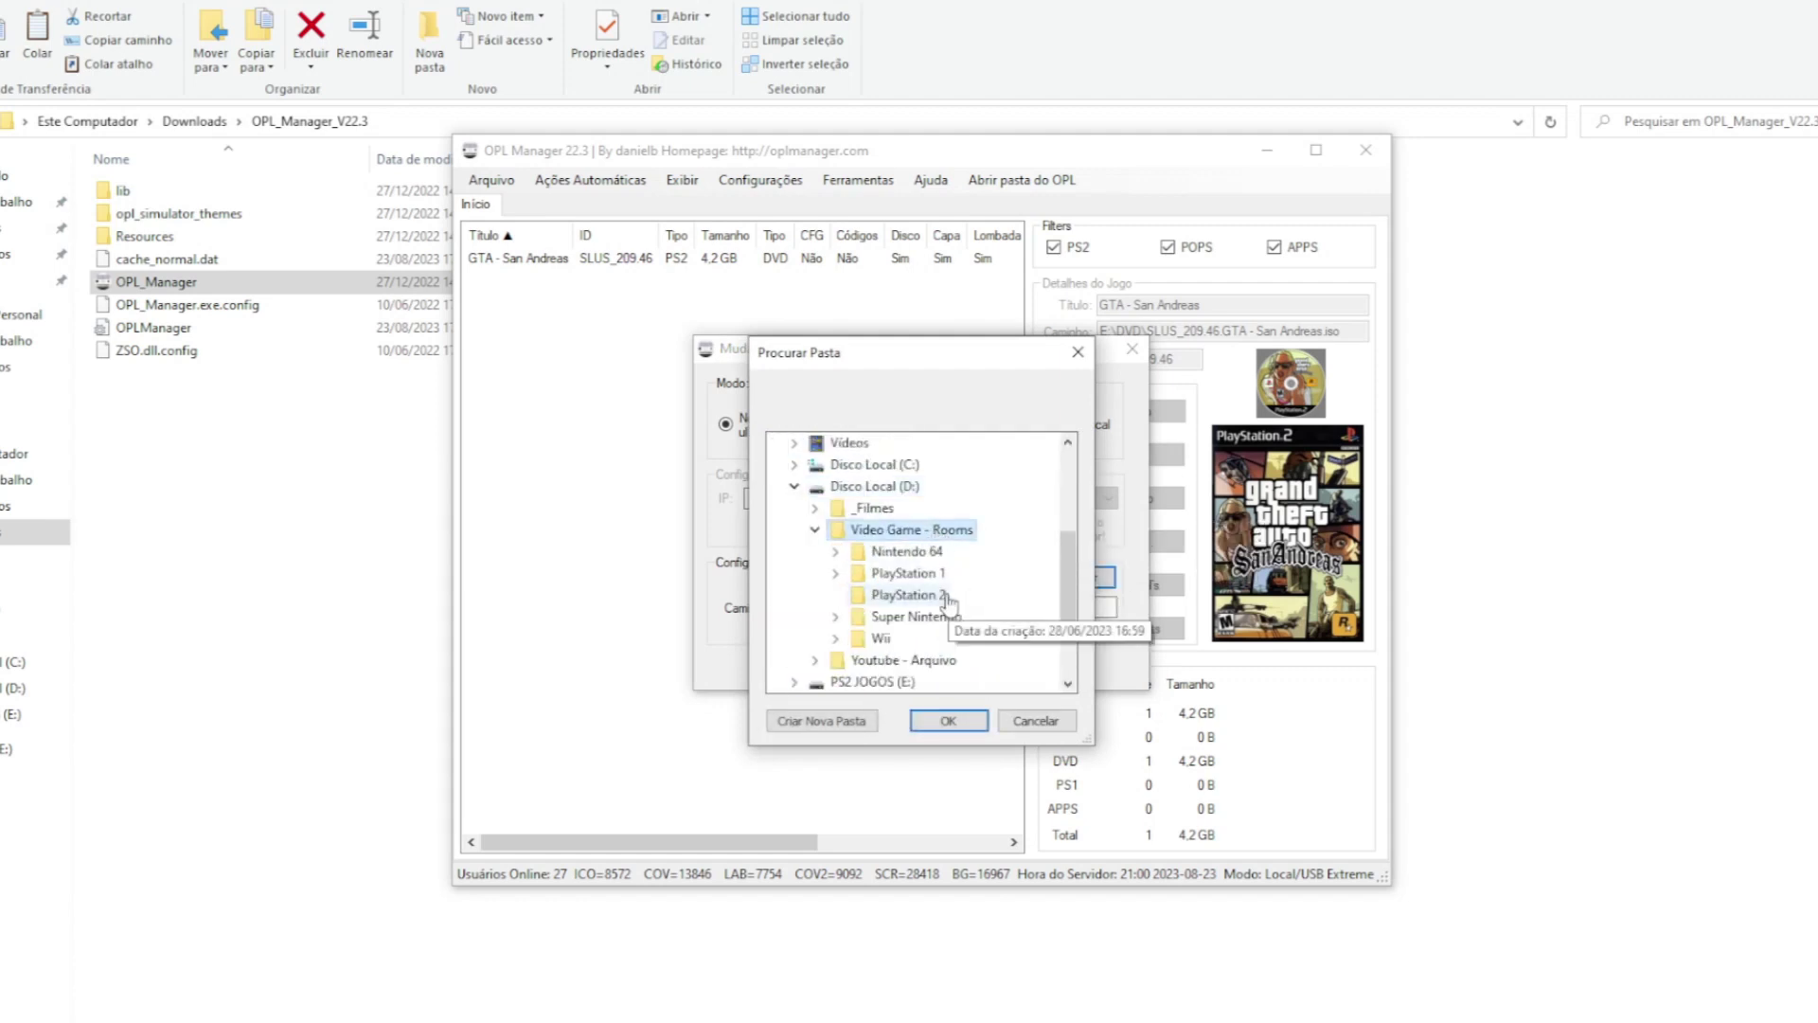
click(907, 594)
click(948, 721)
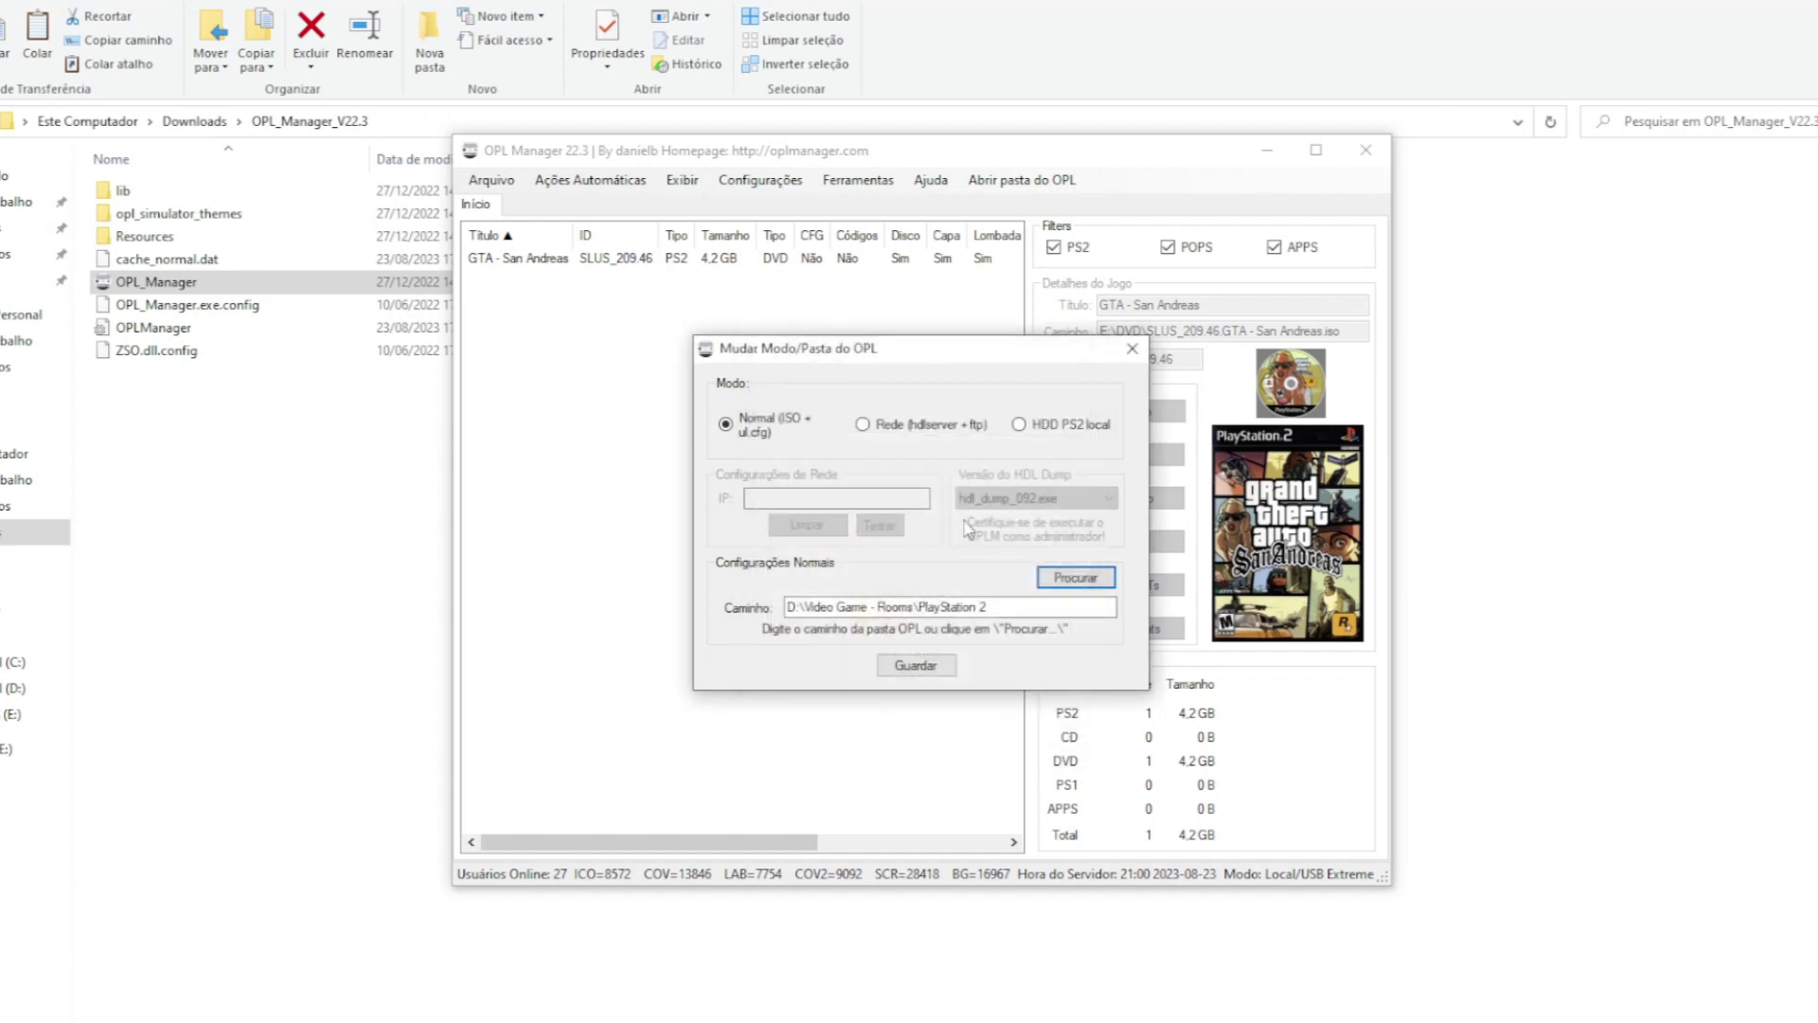
click(915, 666)
click(1101, 615)
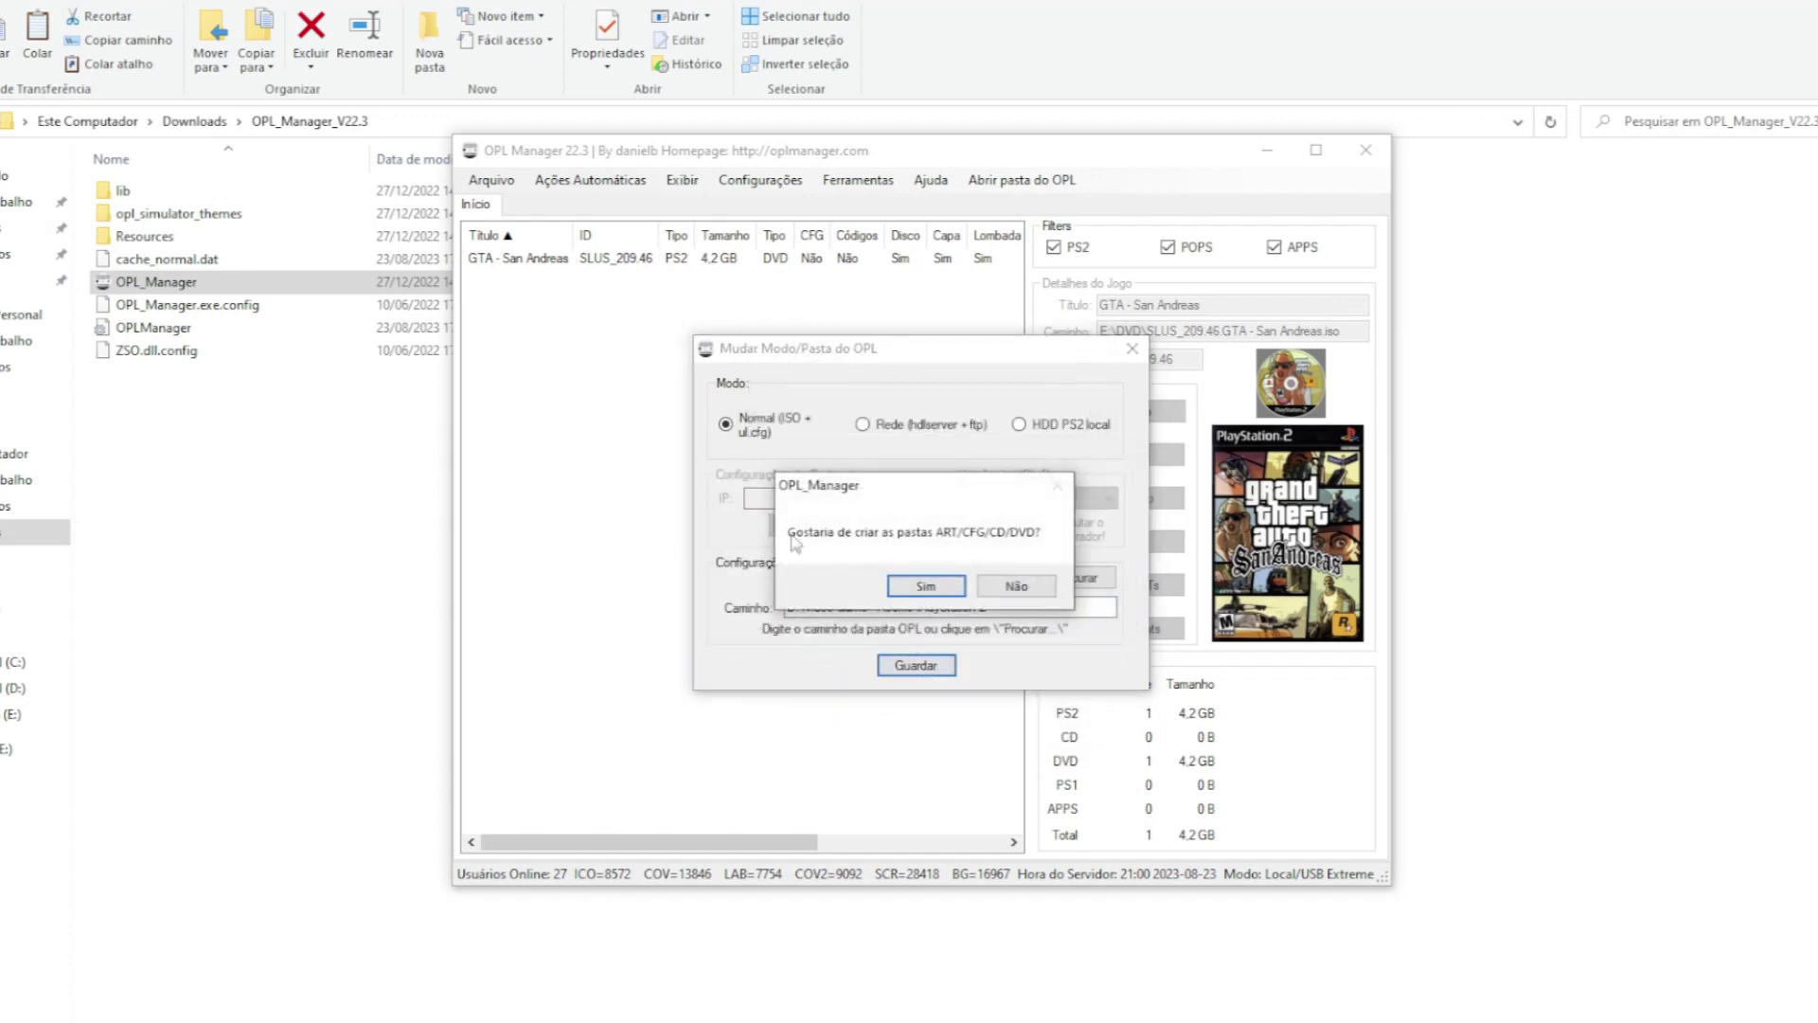
click(927, 587)
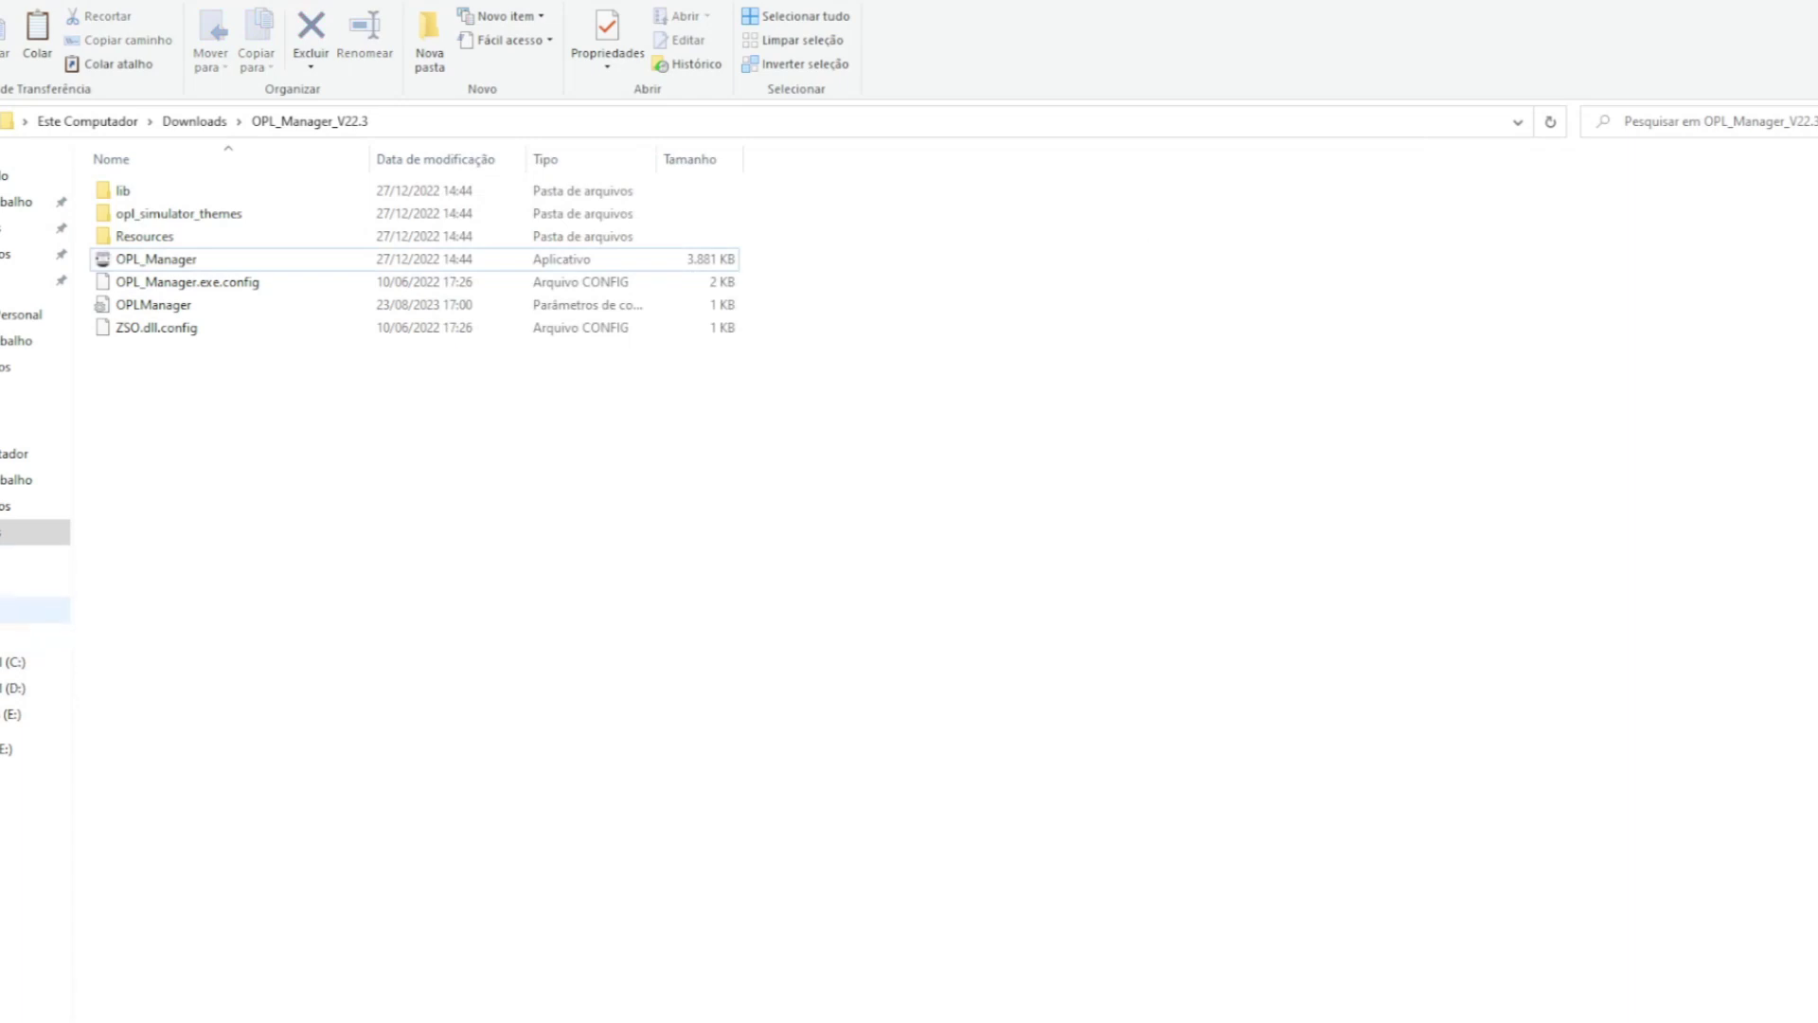
Move all game image files in D:\Video Game - Rooms\PlayStation 2 into its DVD subfolder.
click(10, 688)
double_click(232, 210)
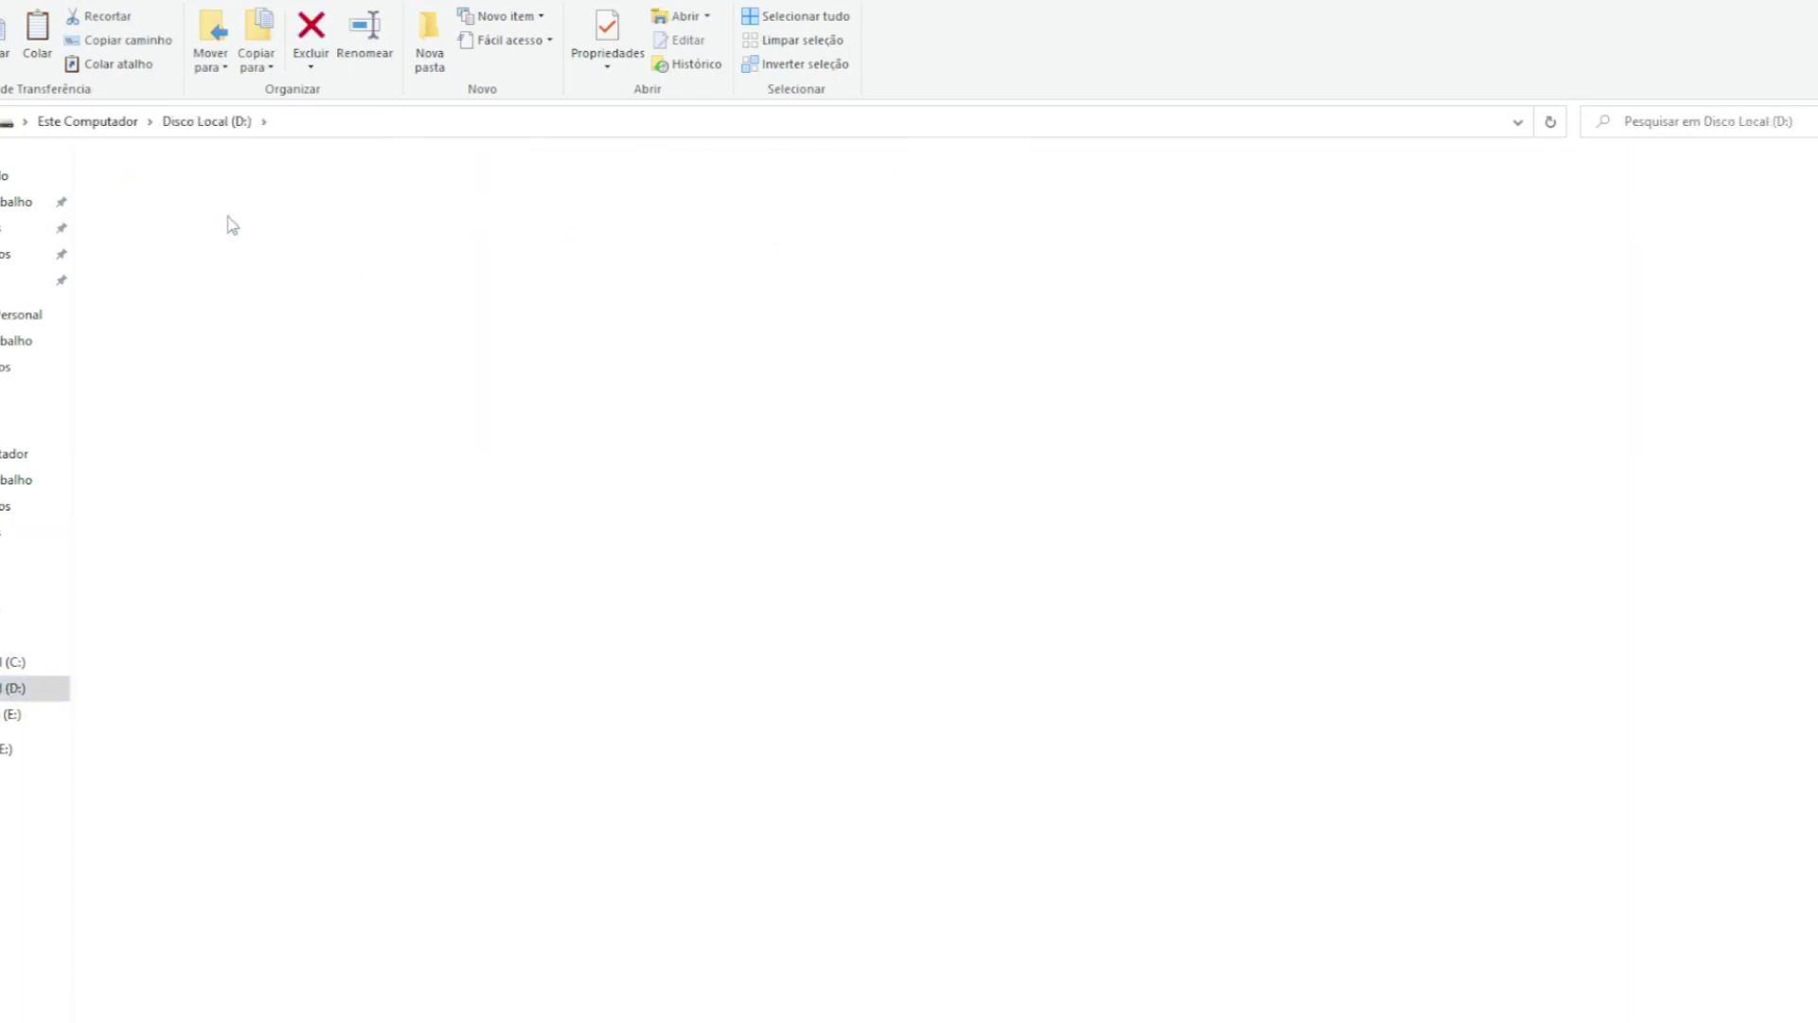
double_click(151, 237)
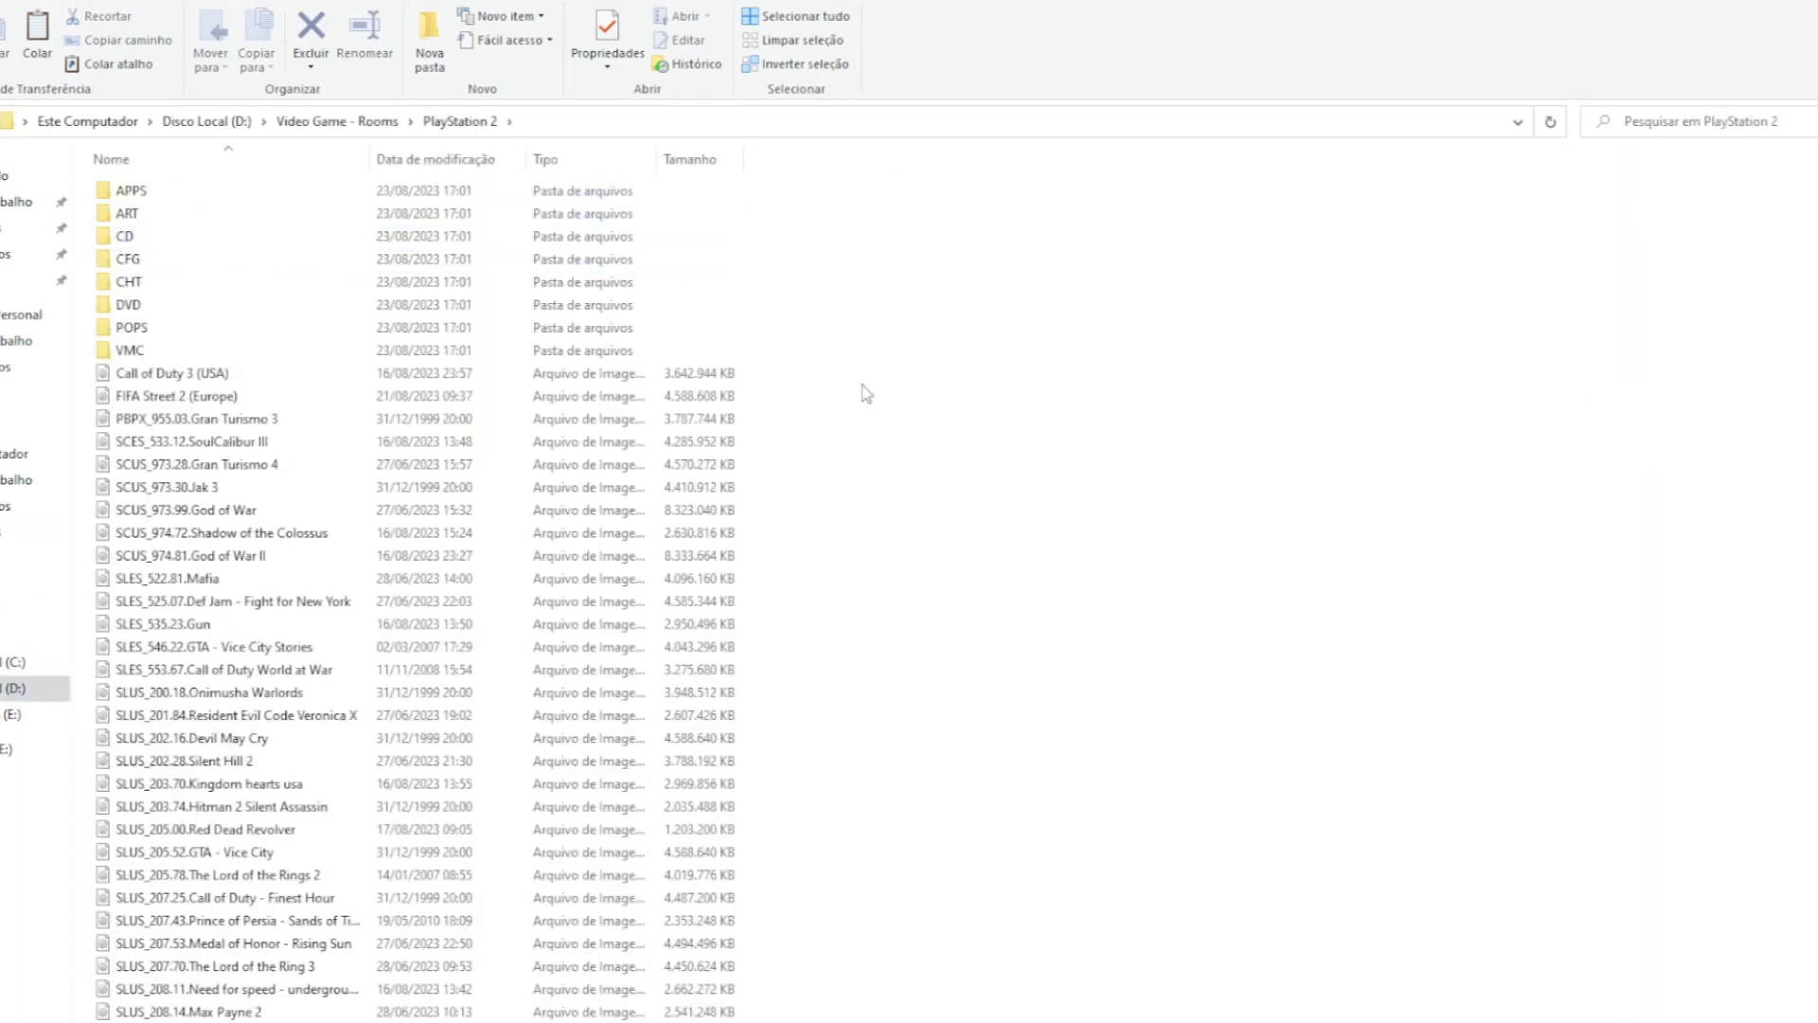
drag(864, 386, 224, 1021)
scroll(204, 630, up, 8)
drag(175, 393, 194, 304)
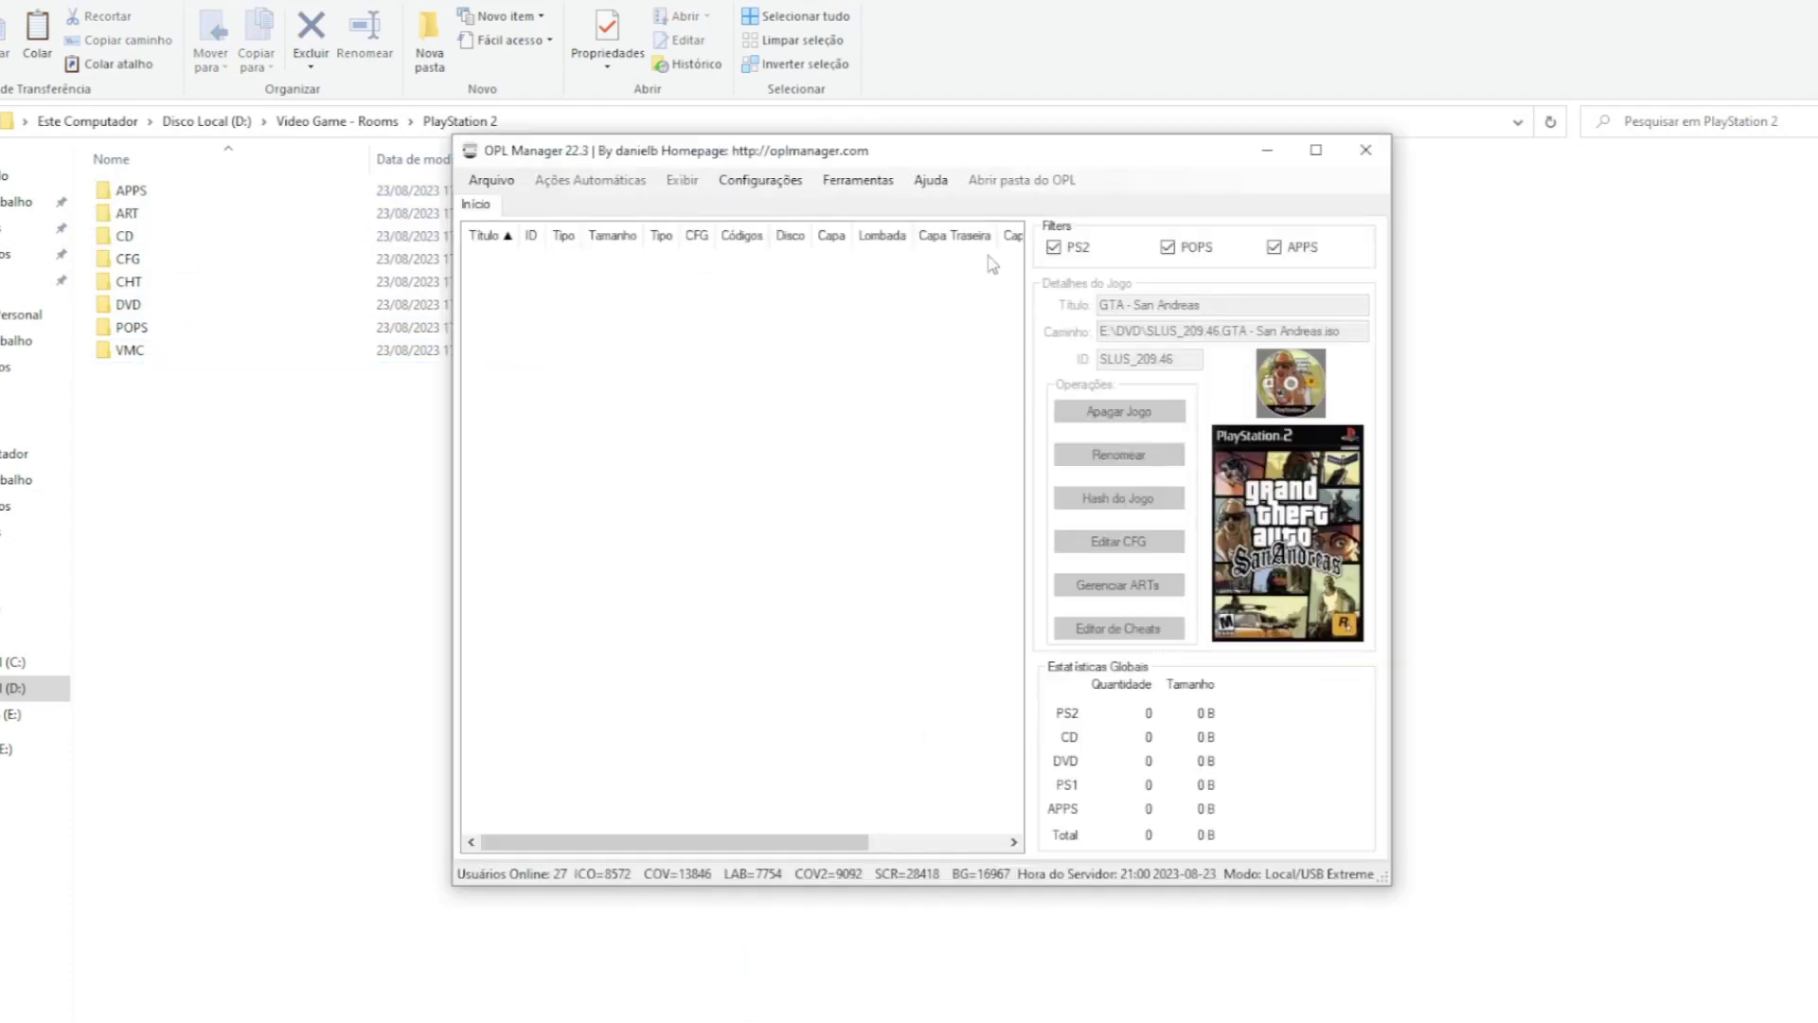
Save the OPL mode and folder again as Normal with D:\Video Game - Rooms\PlayStation 2\ to reload the game list.
click(772, 180)
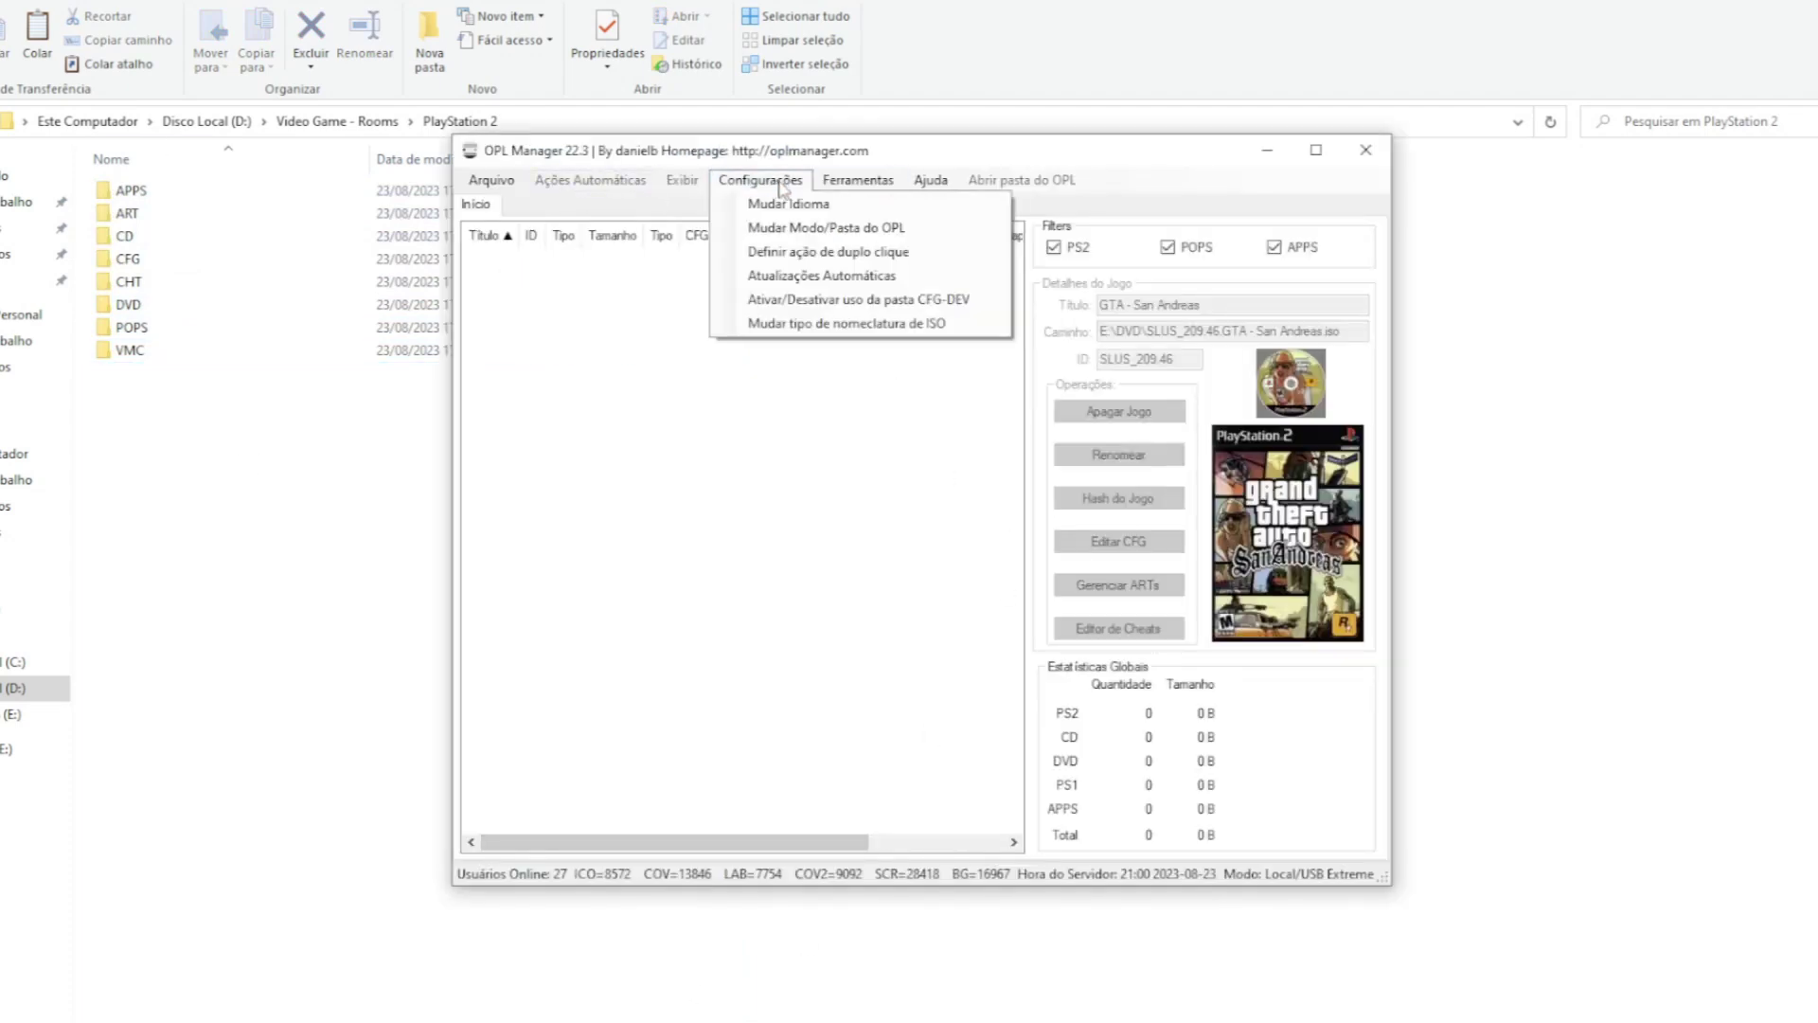
click(825, 228)
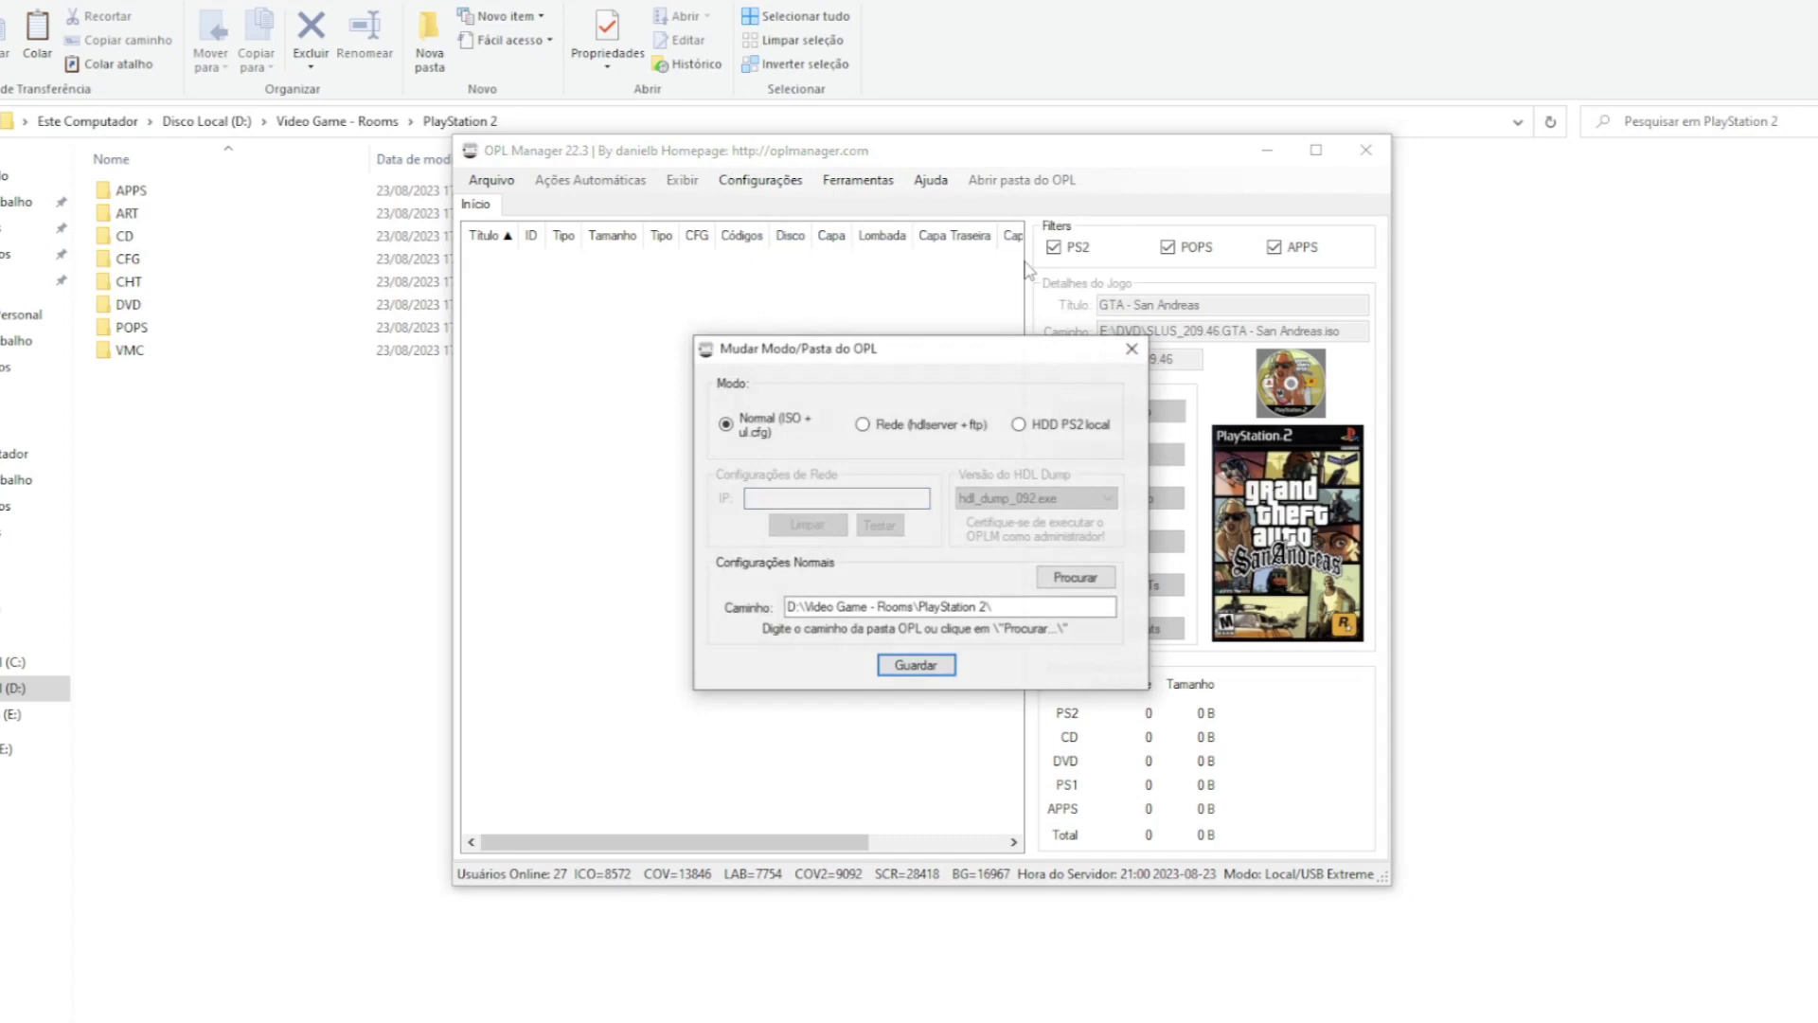
click(915, 665)
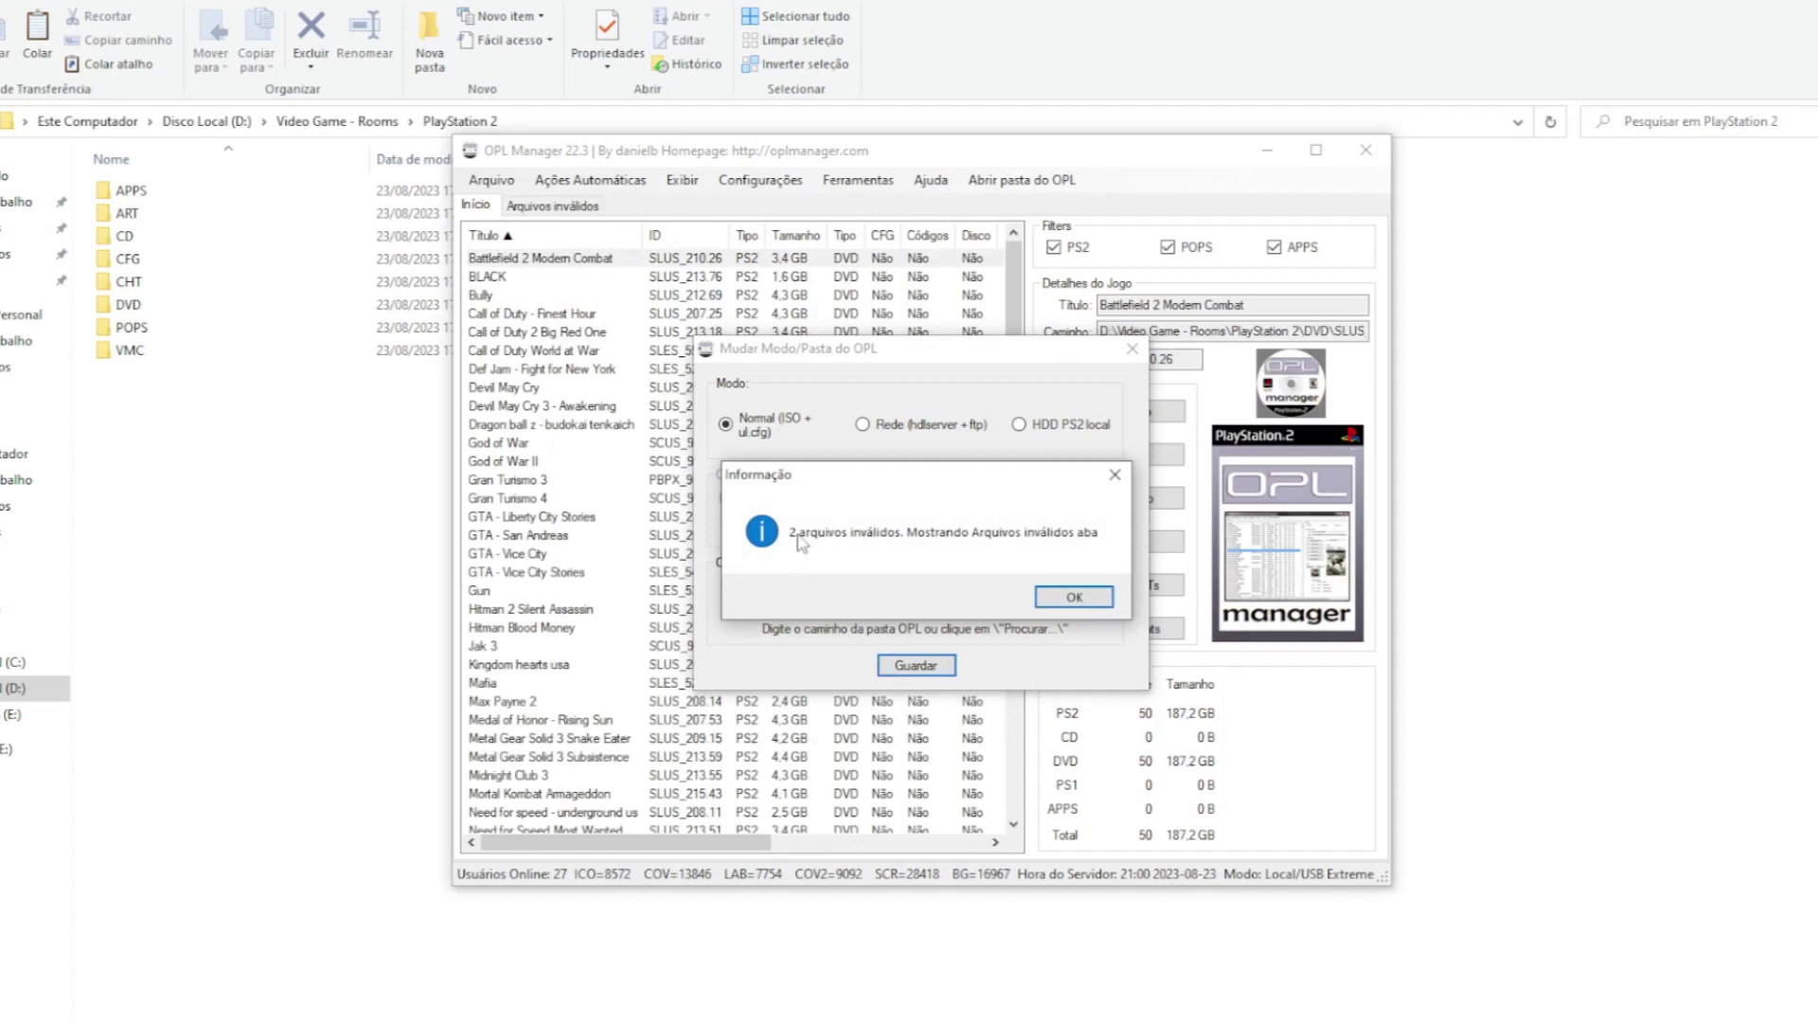
click(1095, 604)
Fix the invalid Call of Duty 3 (USA) file by fetching its database title and renaming it SLUS_214.26.CALL OF DUTY 3.iso.
click(534, 256)
click(557, 279)
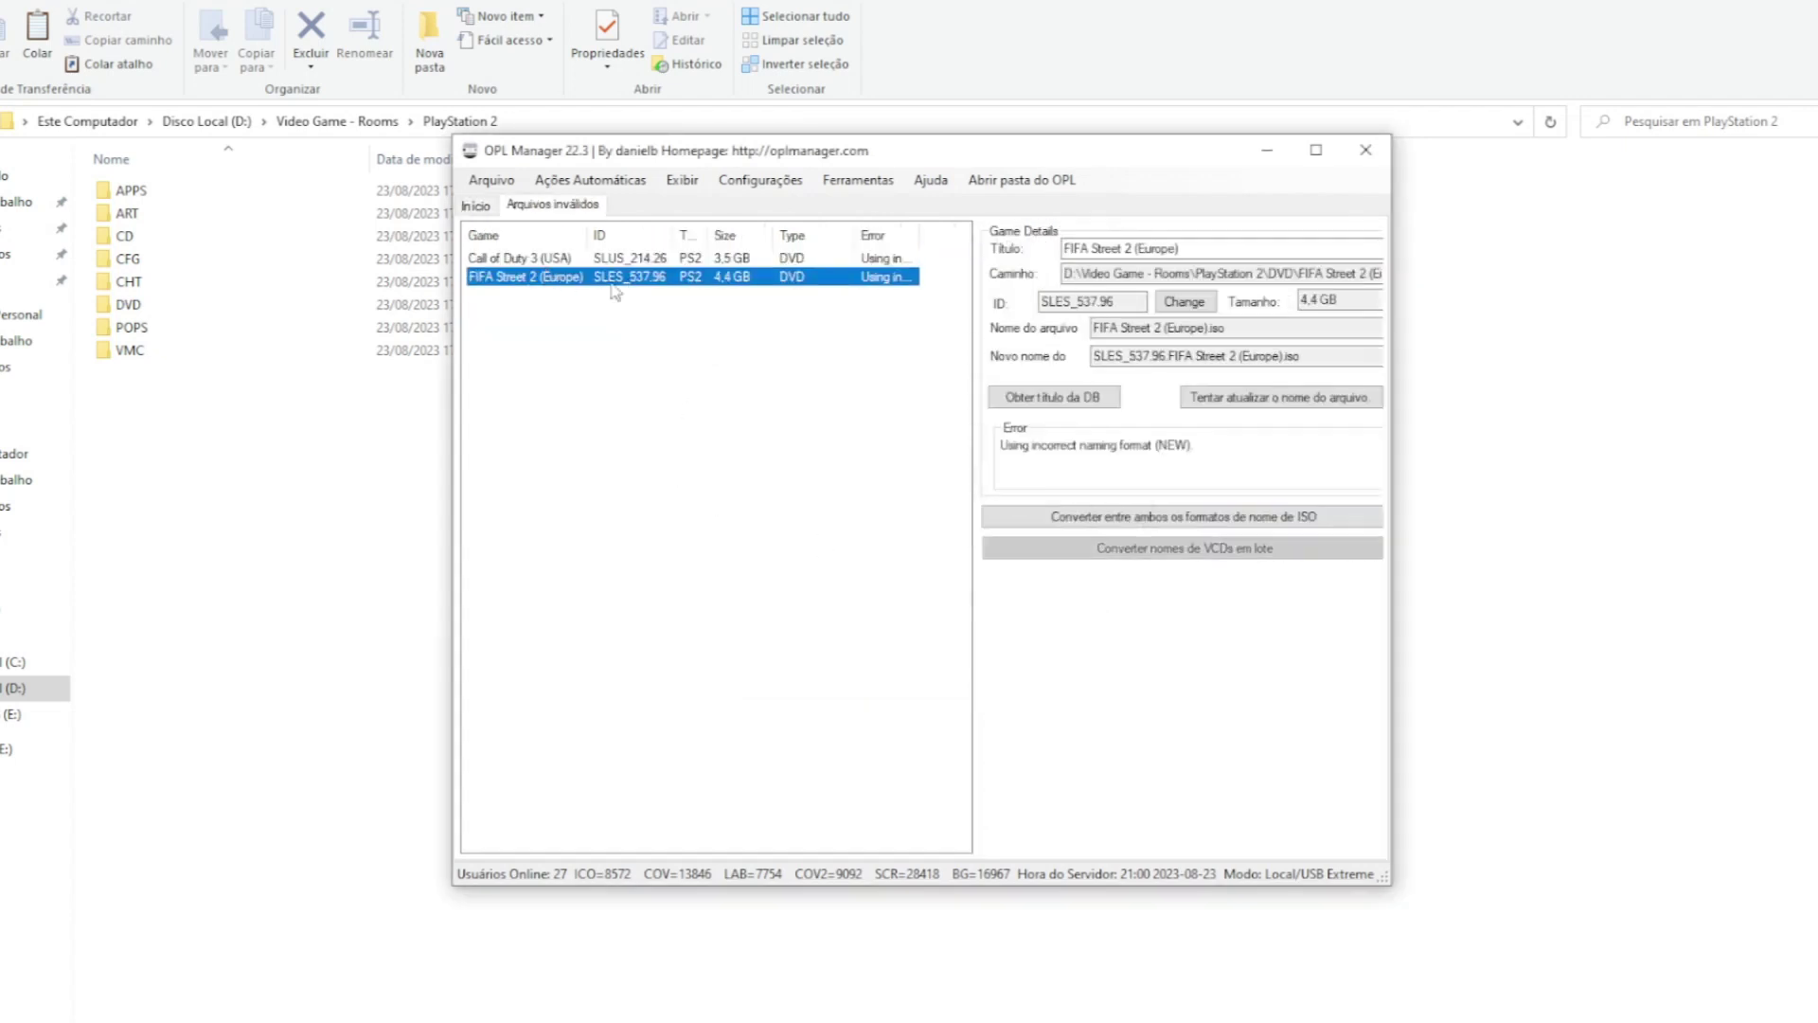
click(560, 262)
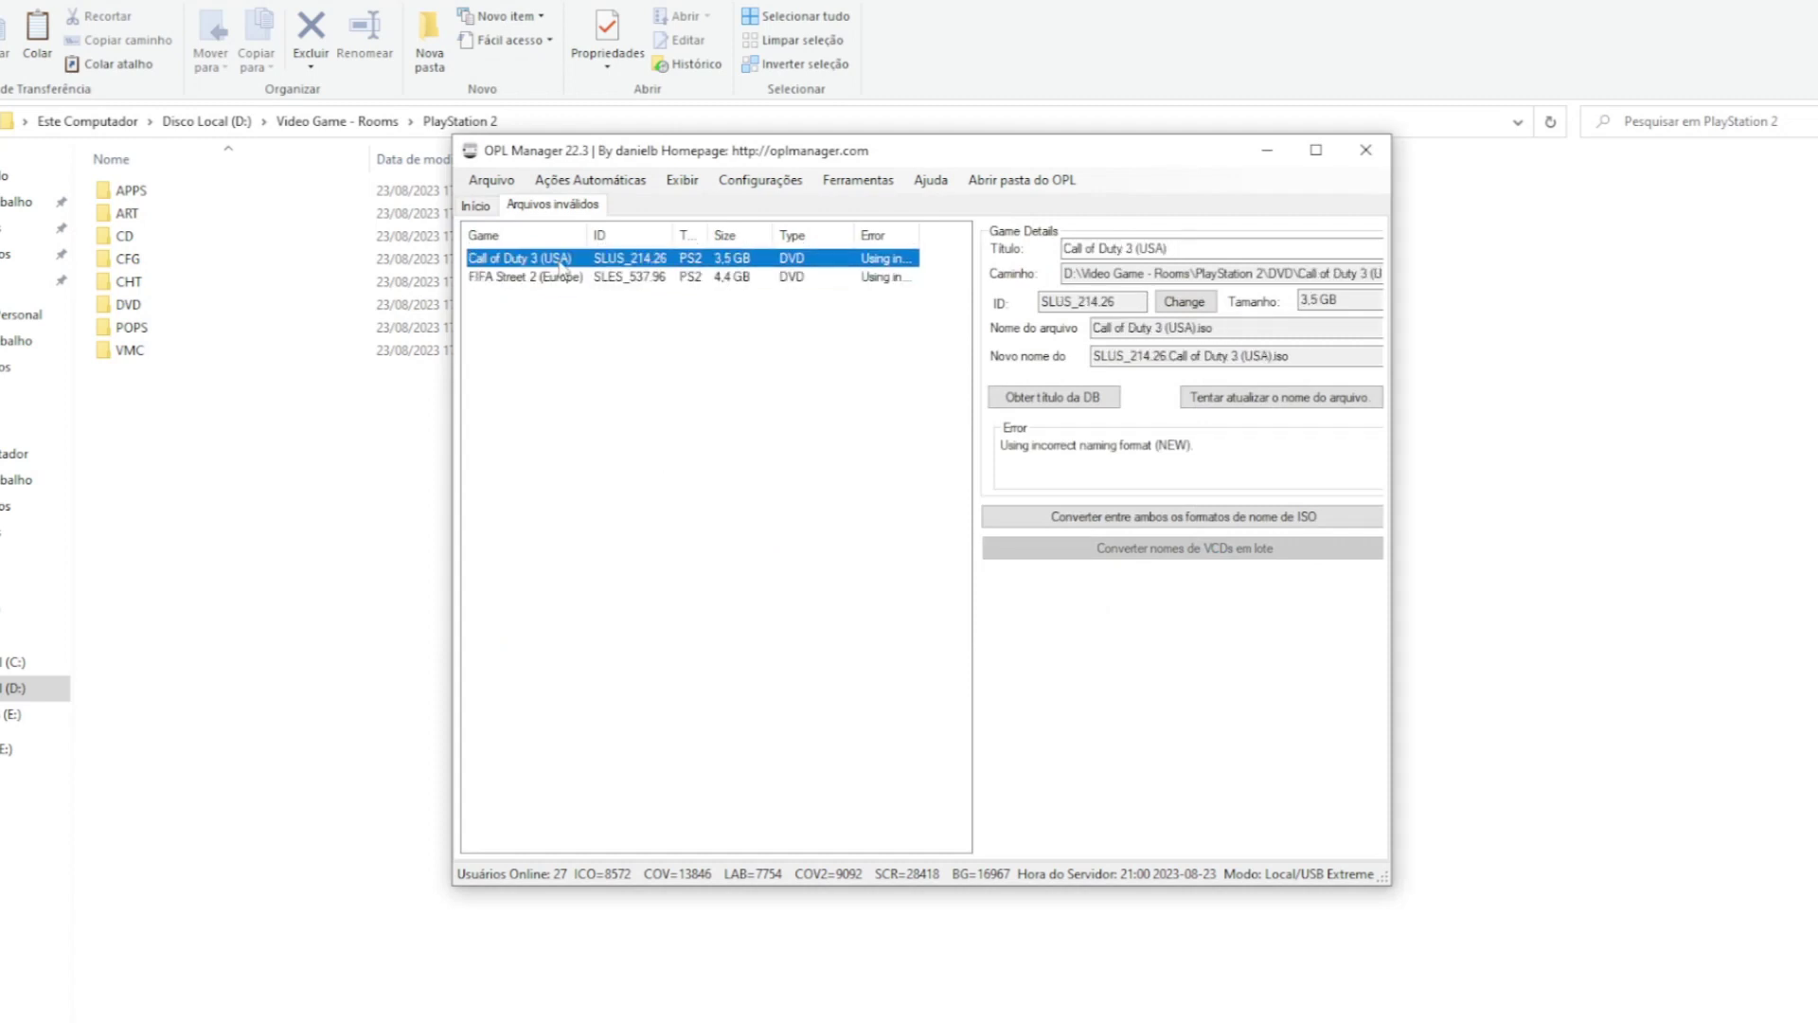
click(571, 279)
click(579, 263)
click(1059, 400)
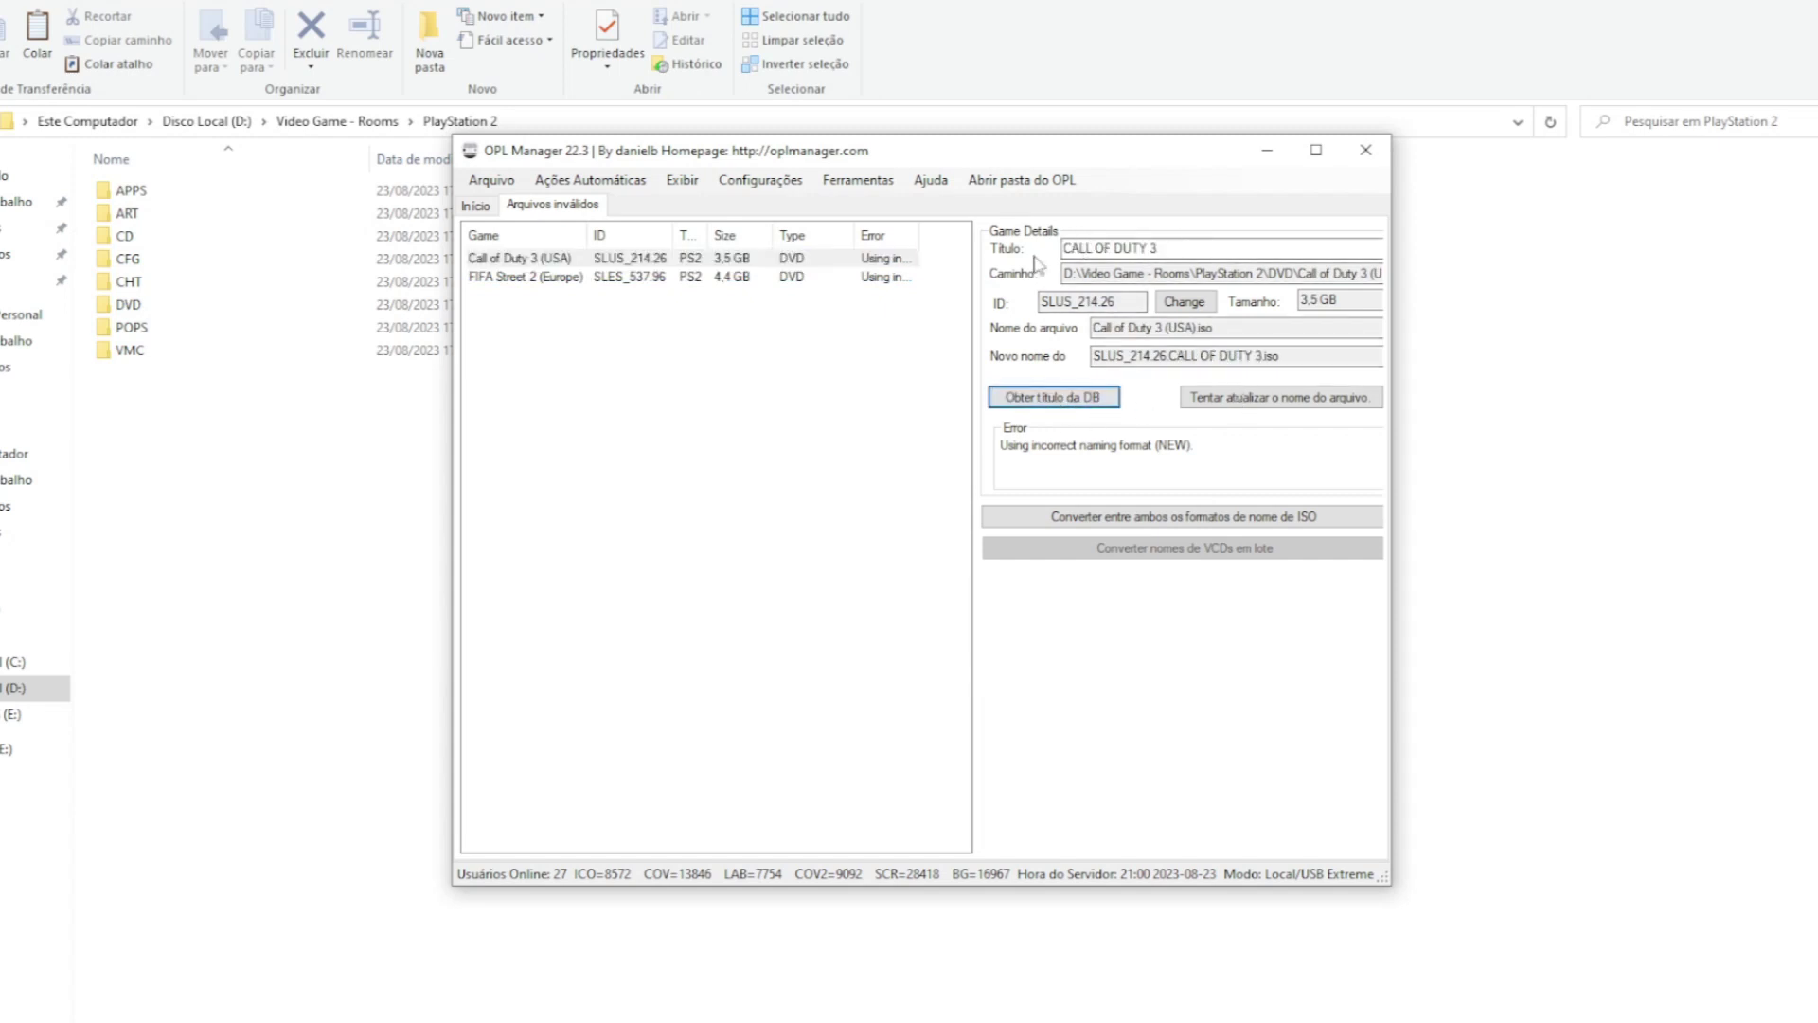
click(1289, 403)
click(1013, 611)
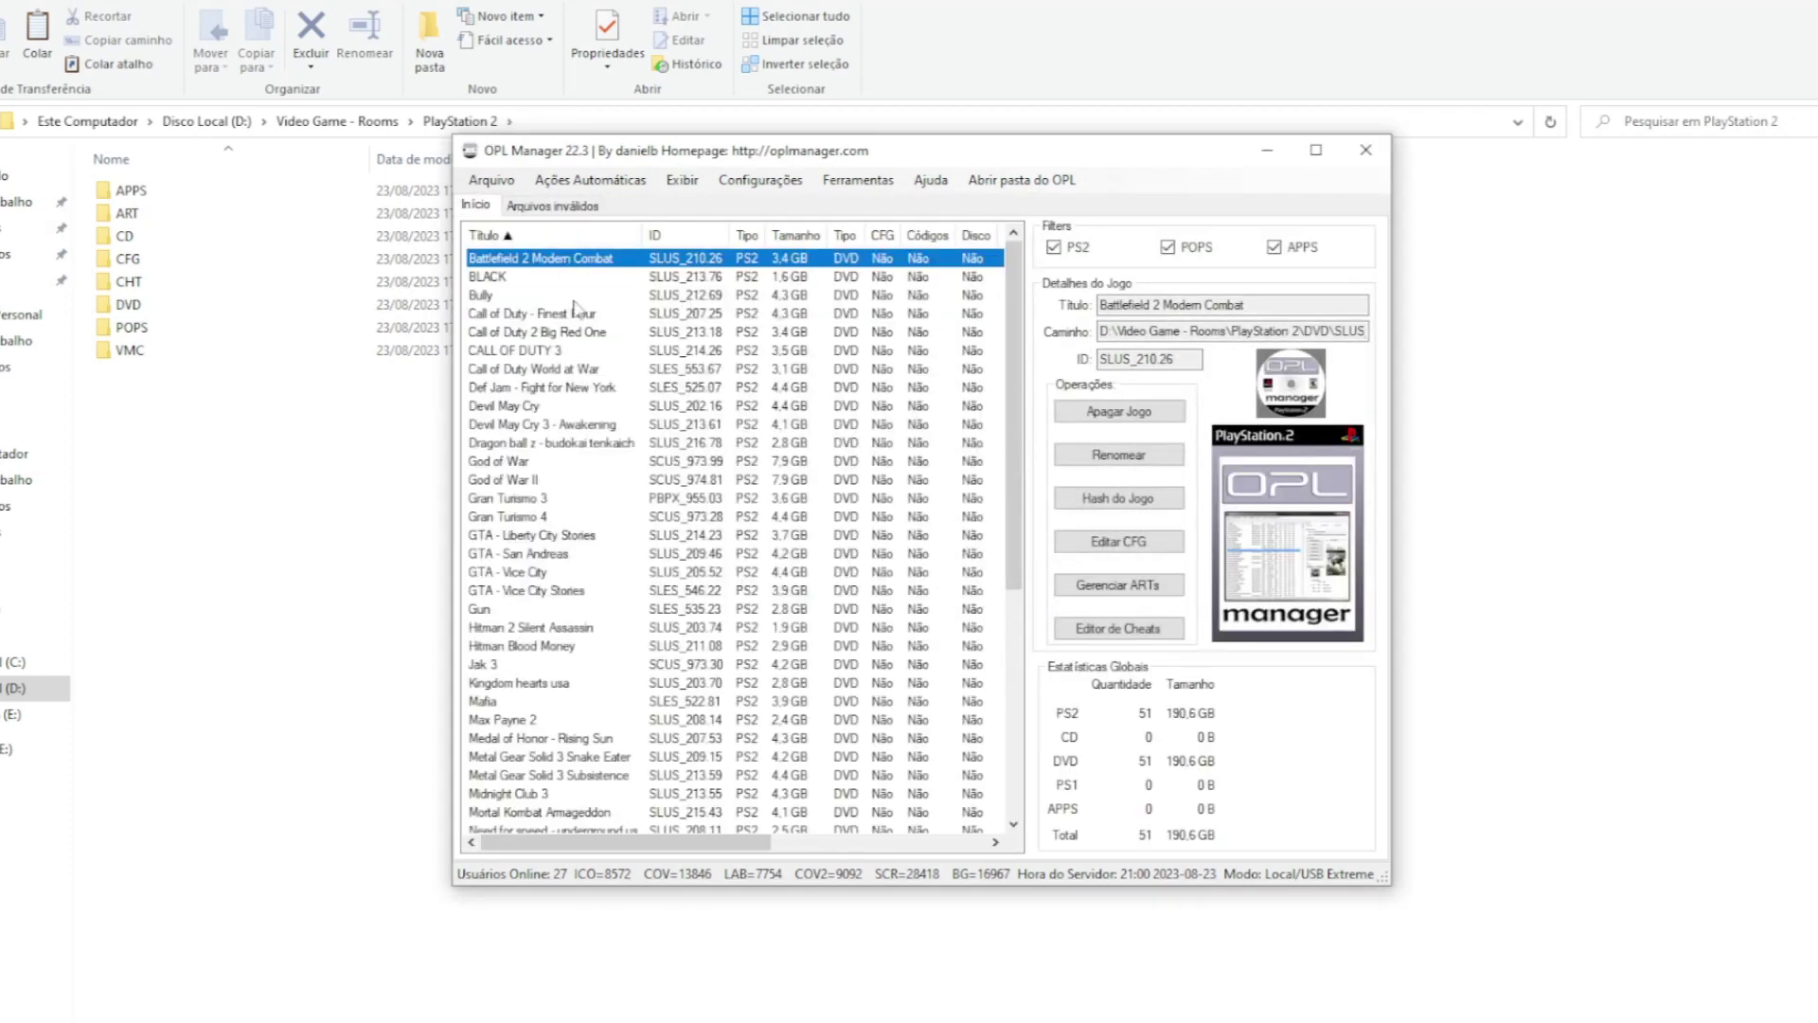
Fix the invalid FIFA Street 2 (Europe) file by fetching its database title and renaming it SLES_537.96.FIFA Street 2.iso.
click(552, 205)
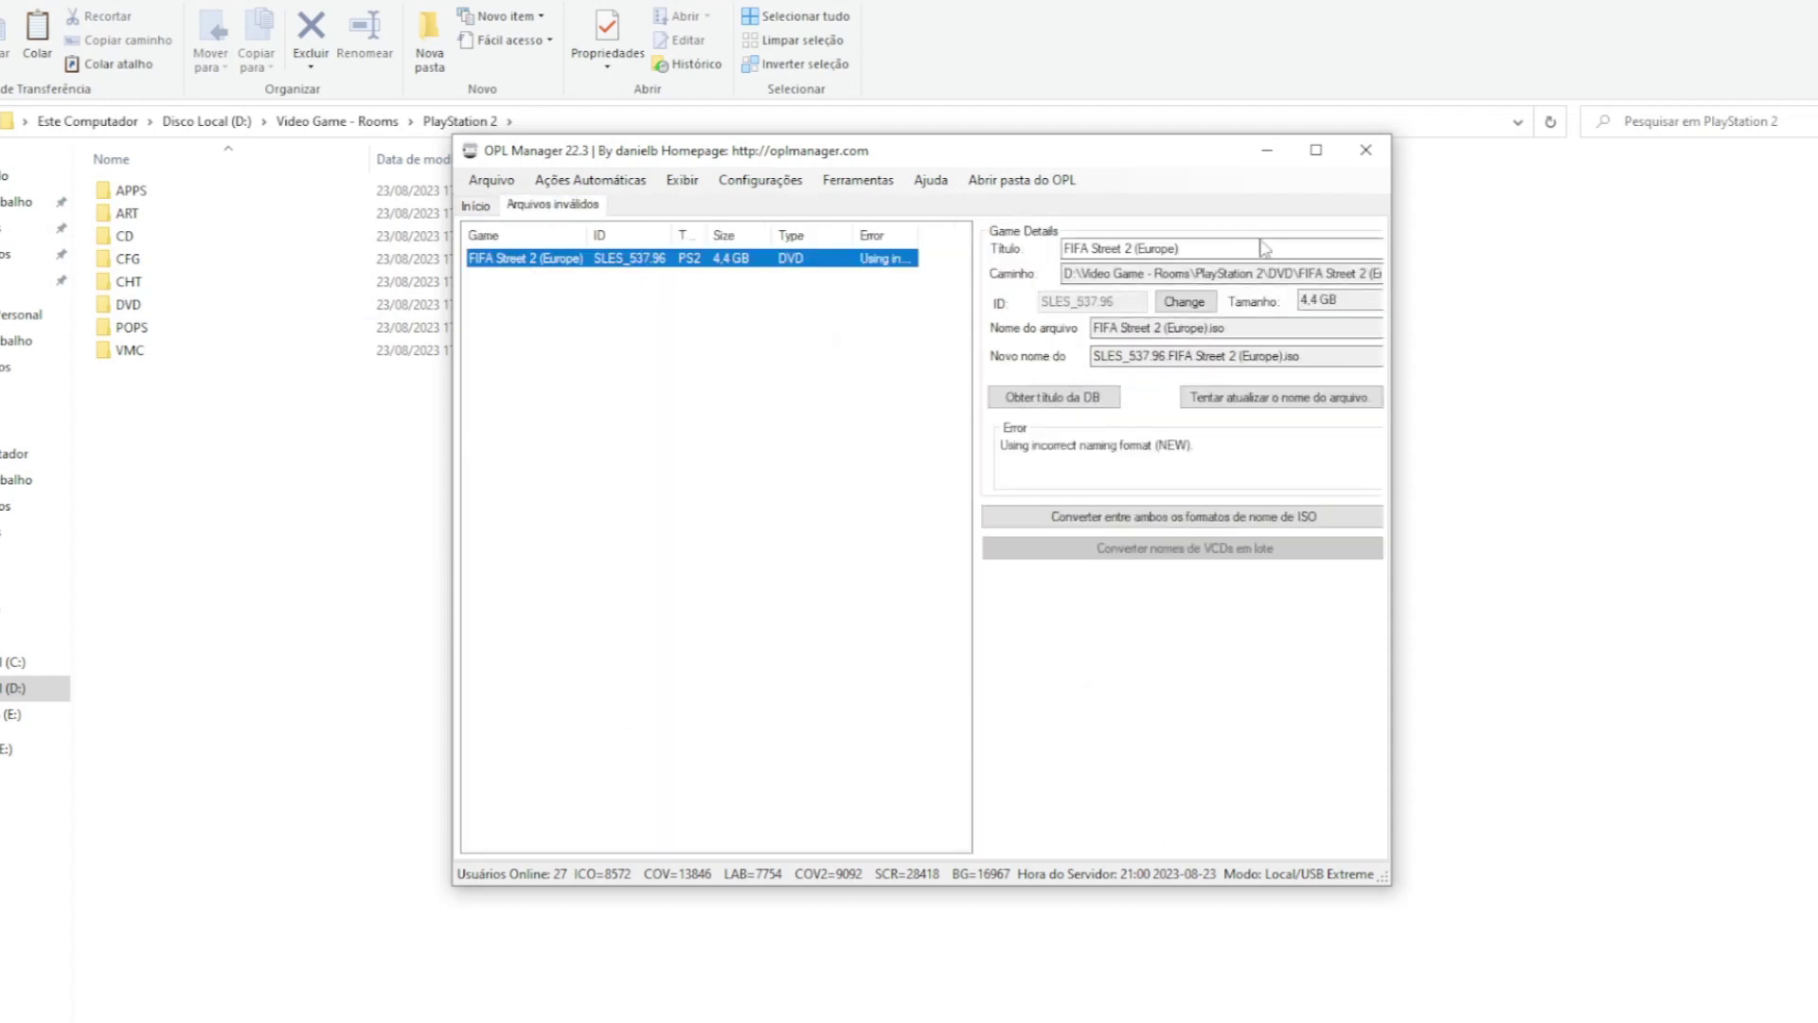
click(1057, 402)
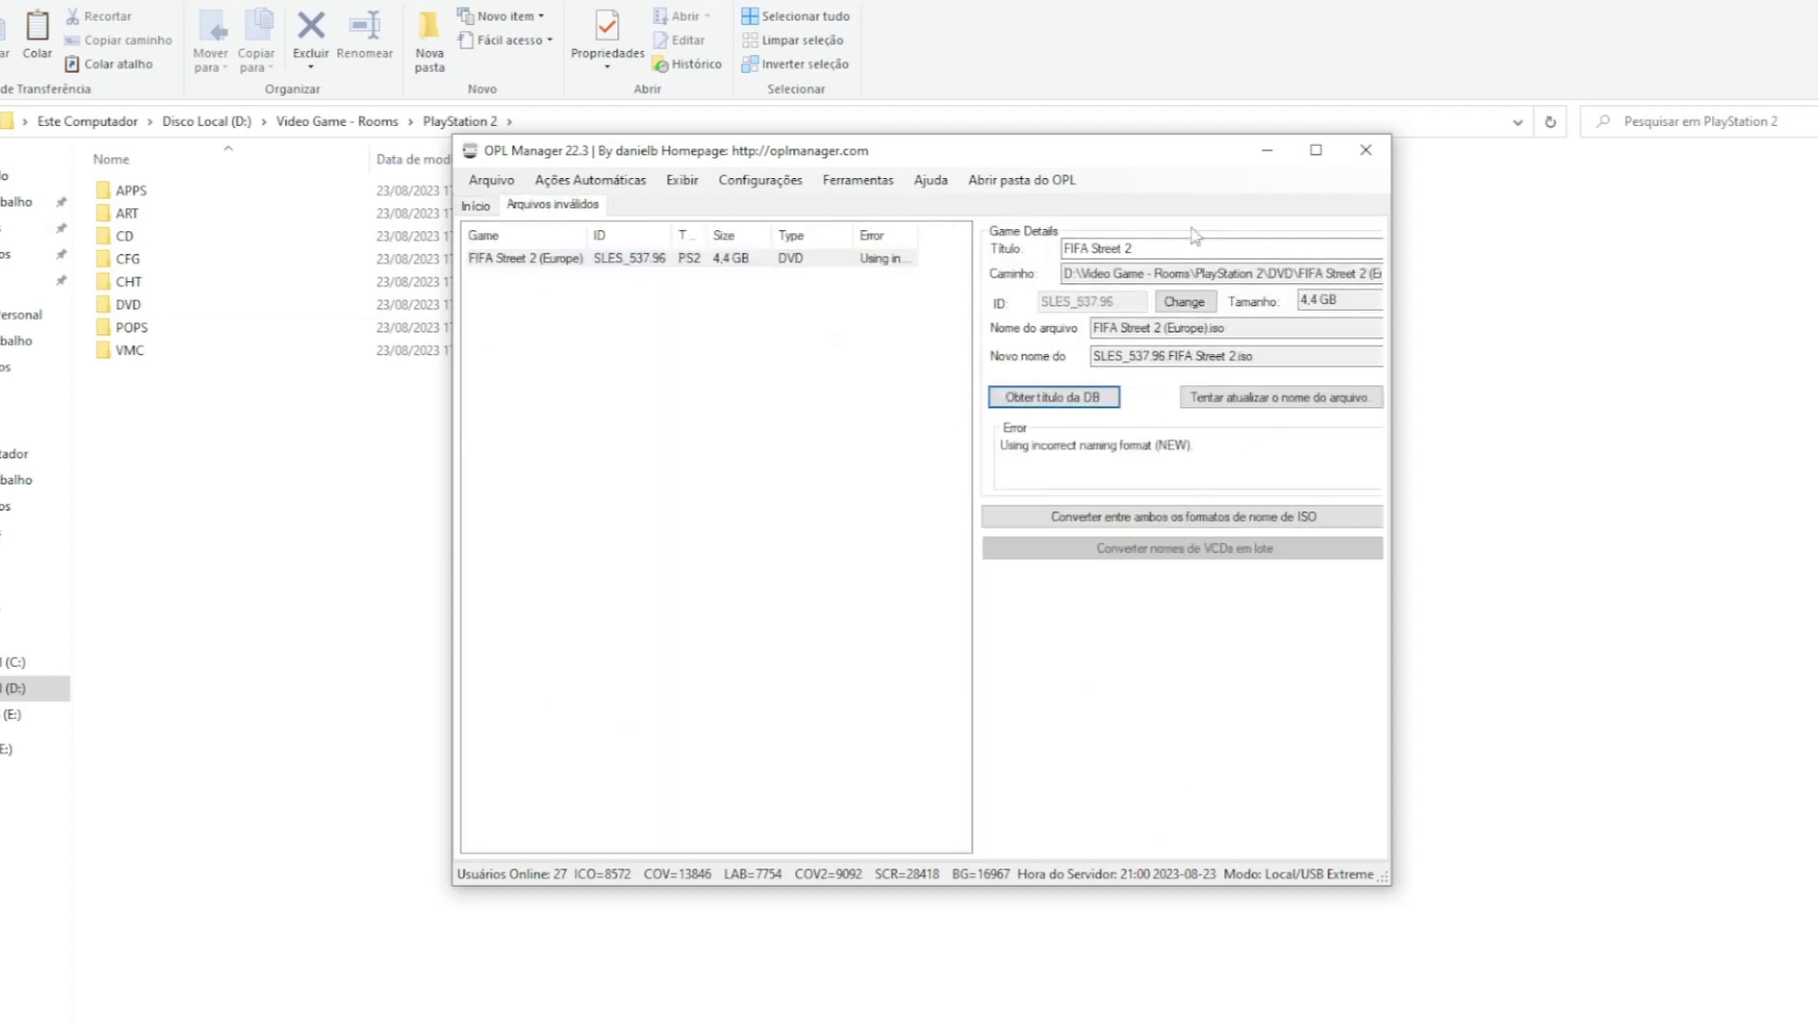
click(1267, 405)
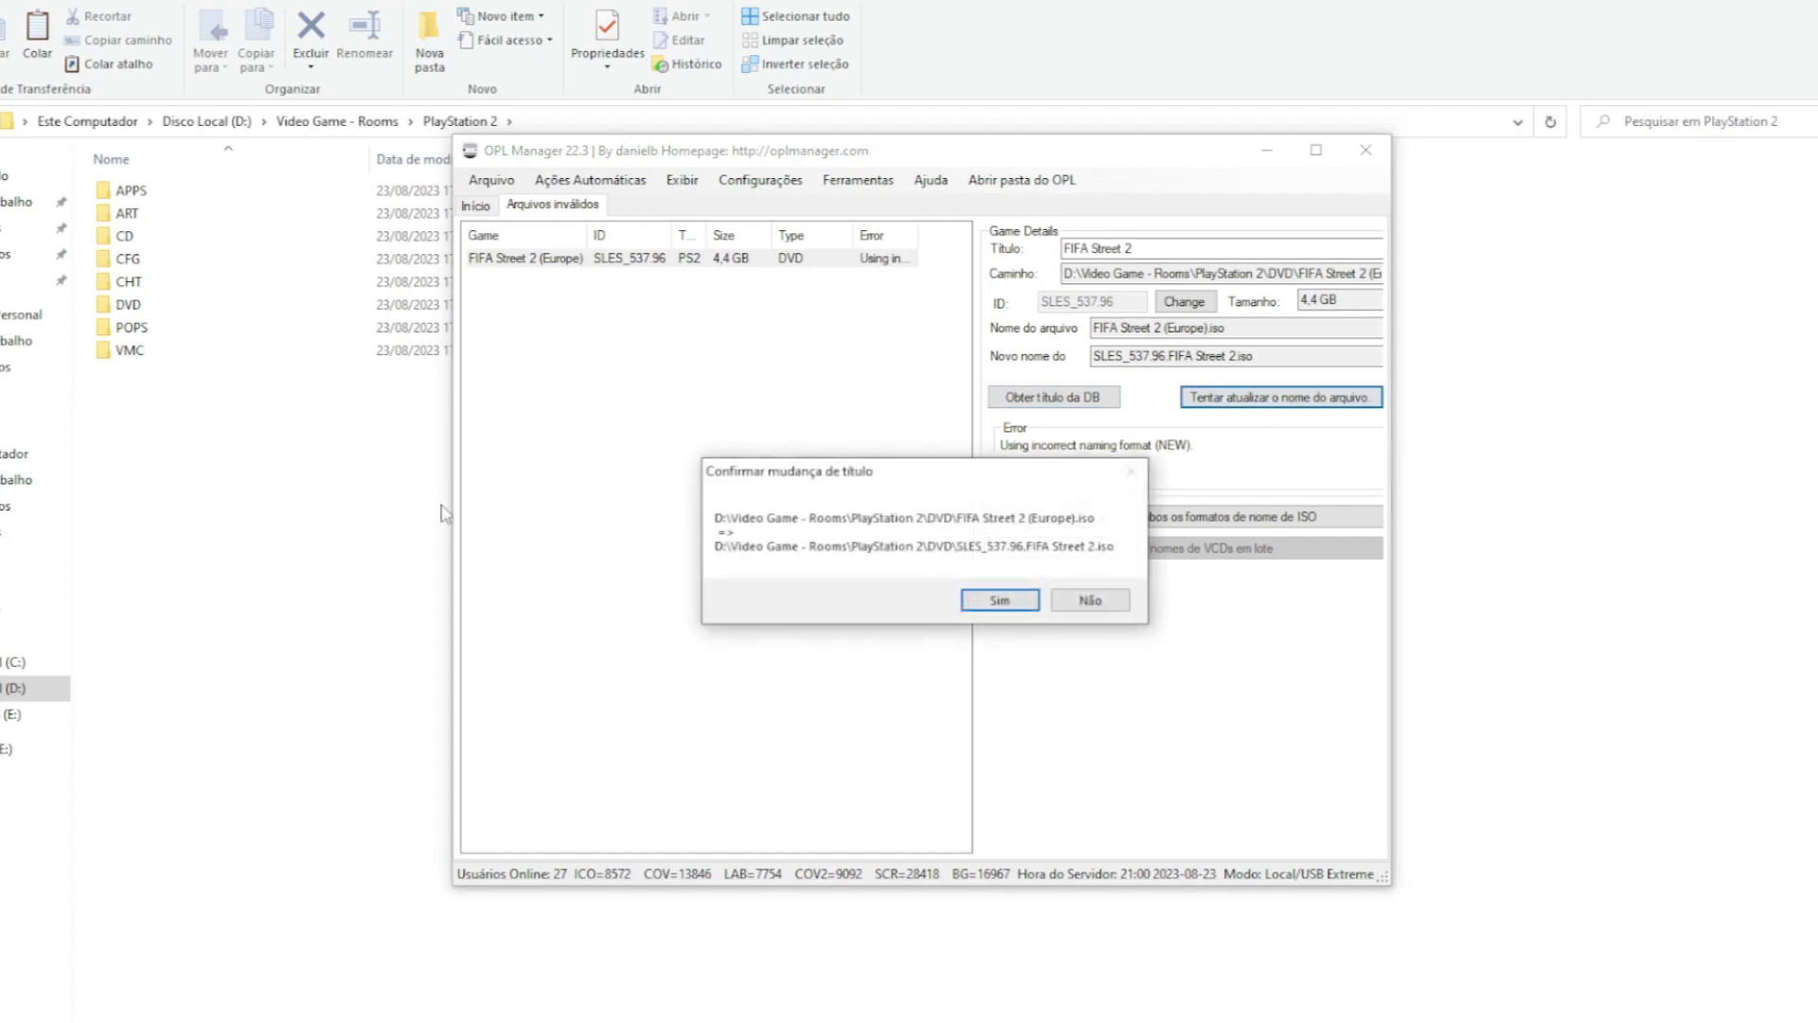
click(1028, 596)
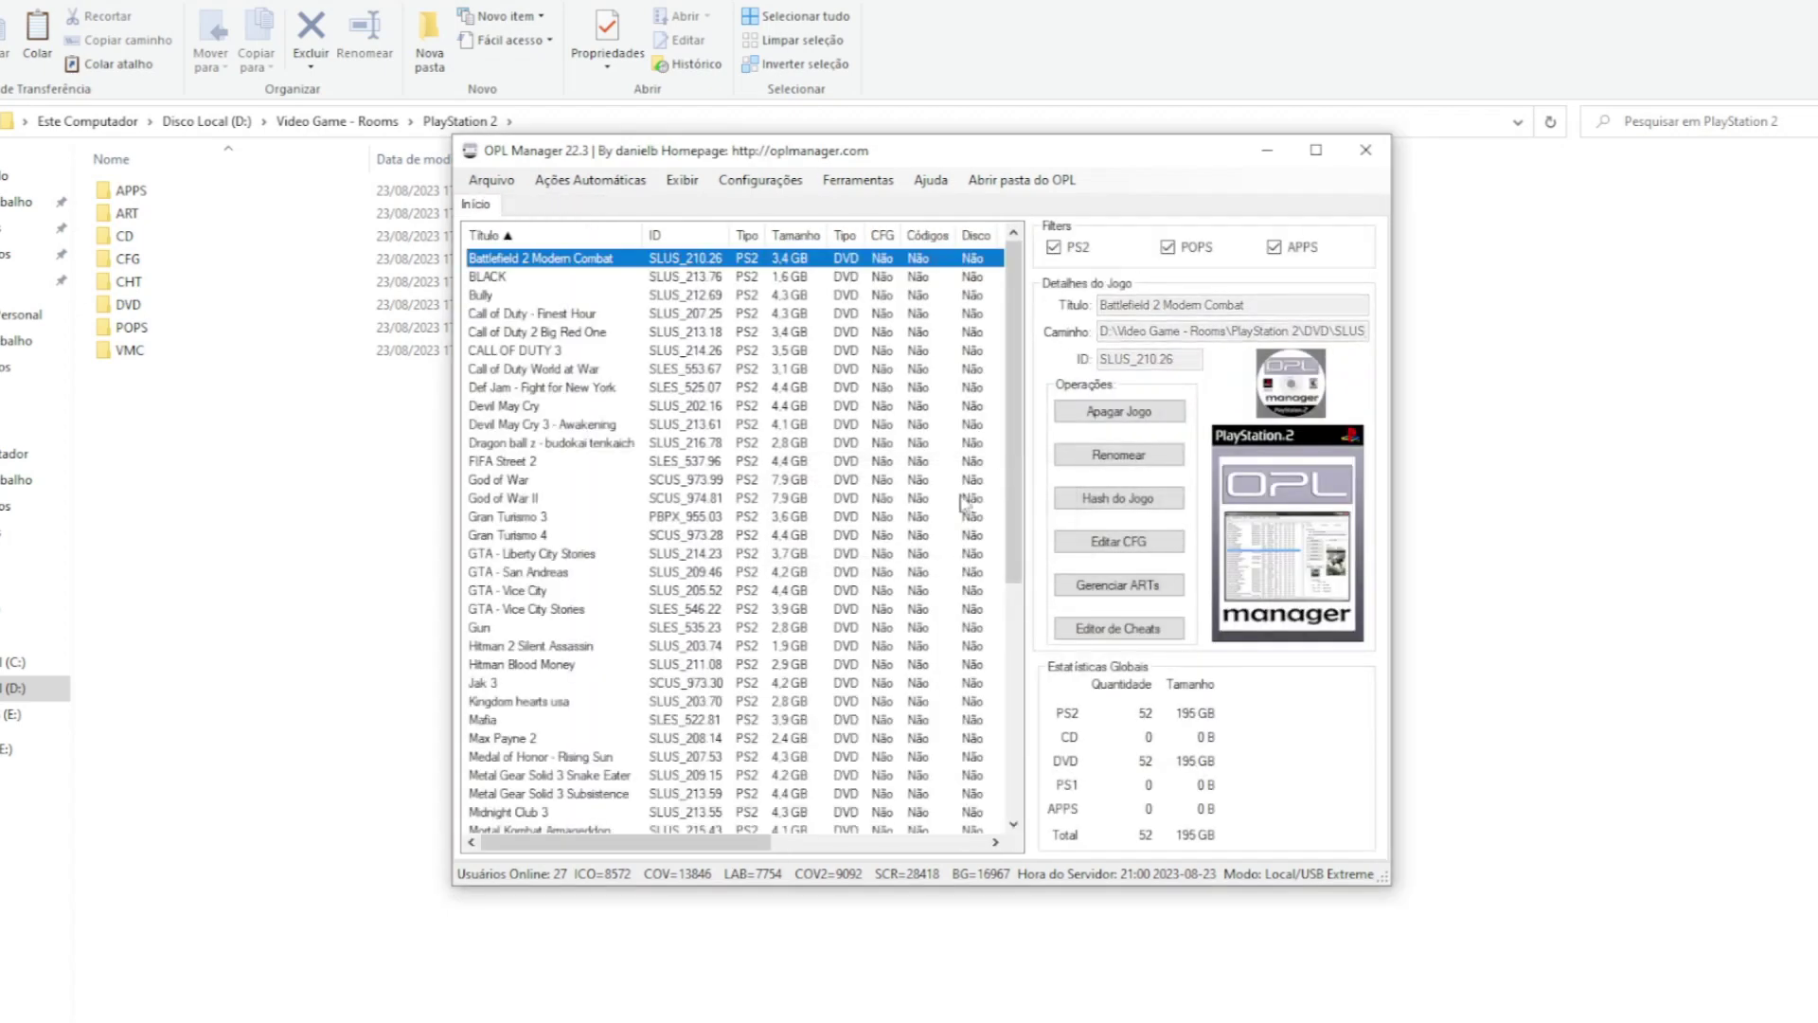
Open the game gallery (OPL simulator) full screen and go through the games to check which artwork they have.
mouse_move(1013, 398)
mouse_down()
mouse_move(1013, 630)
mouse_move(1013, 398)
mouse_up()
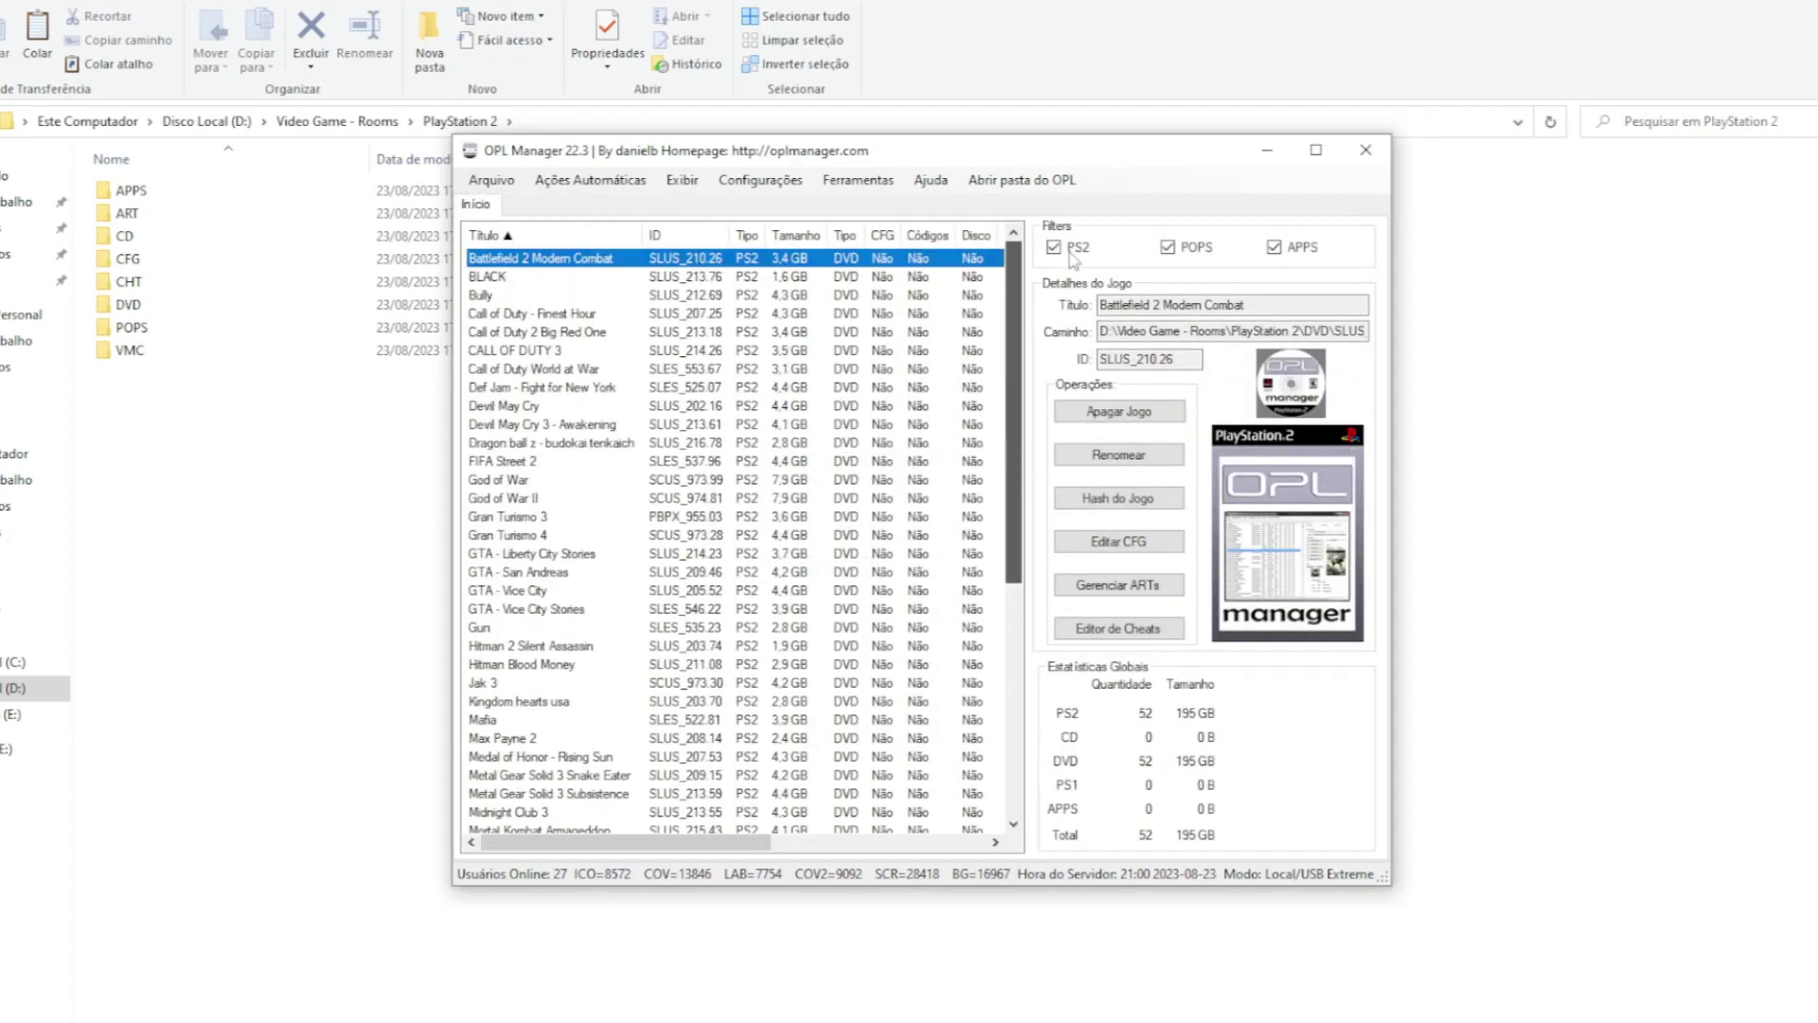
click(858, 180)
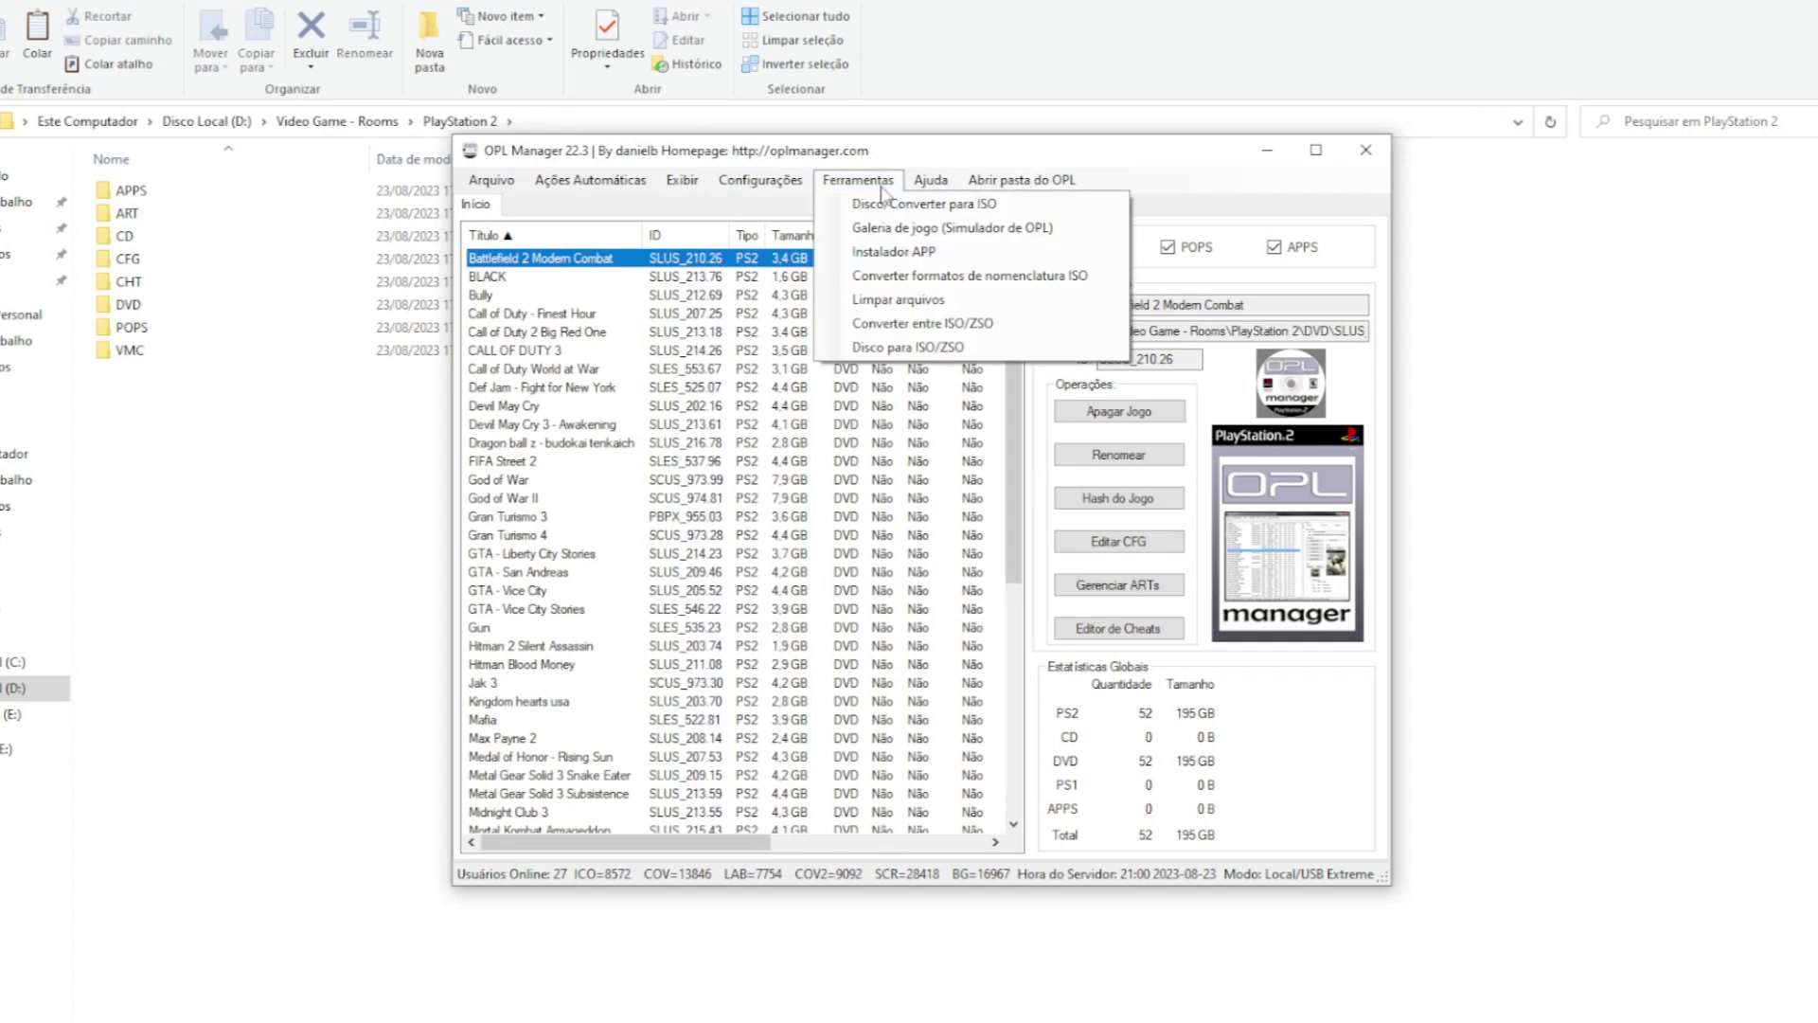
click(1001, 229)
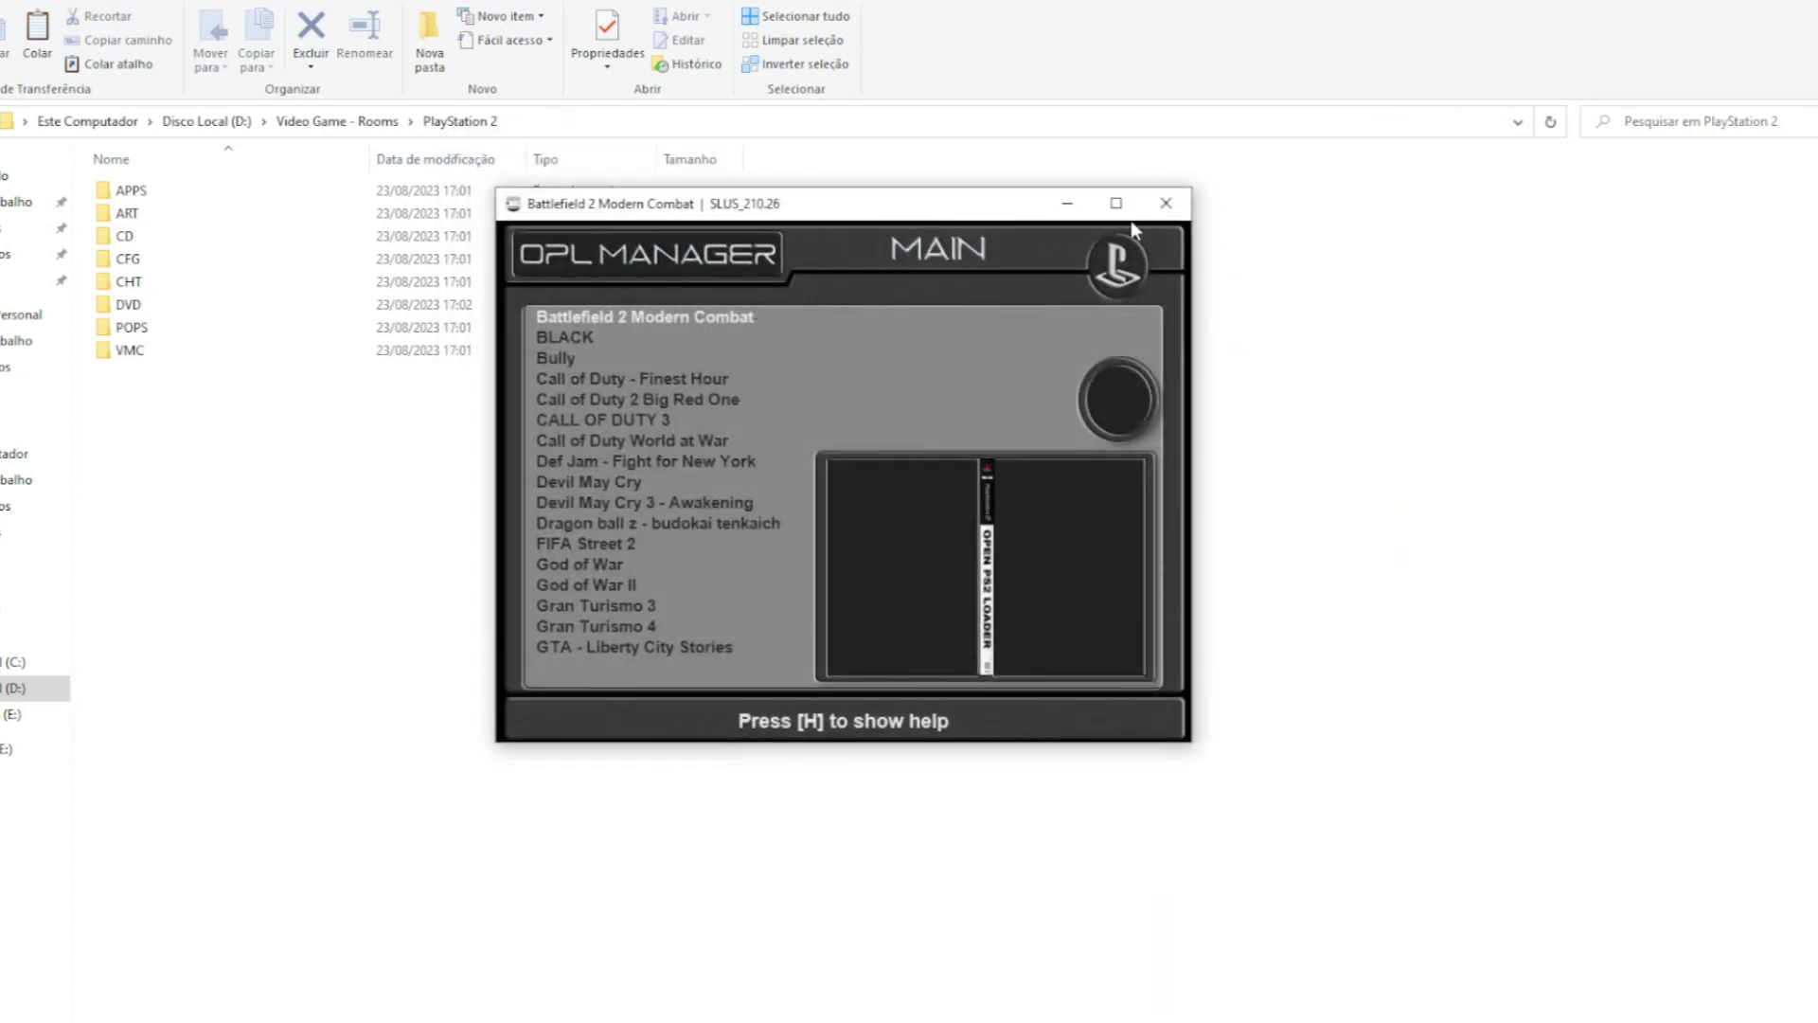
click(1126, 206)
key(Down)
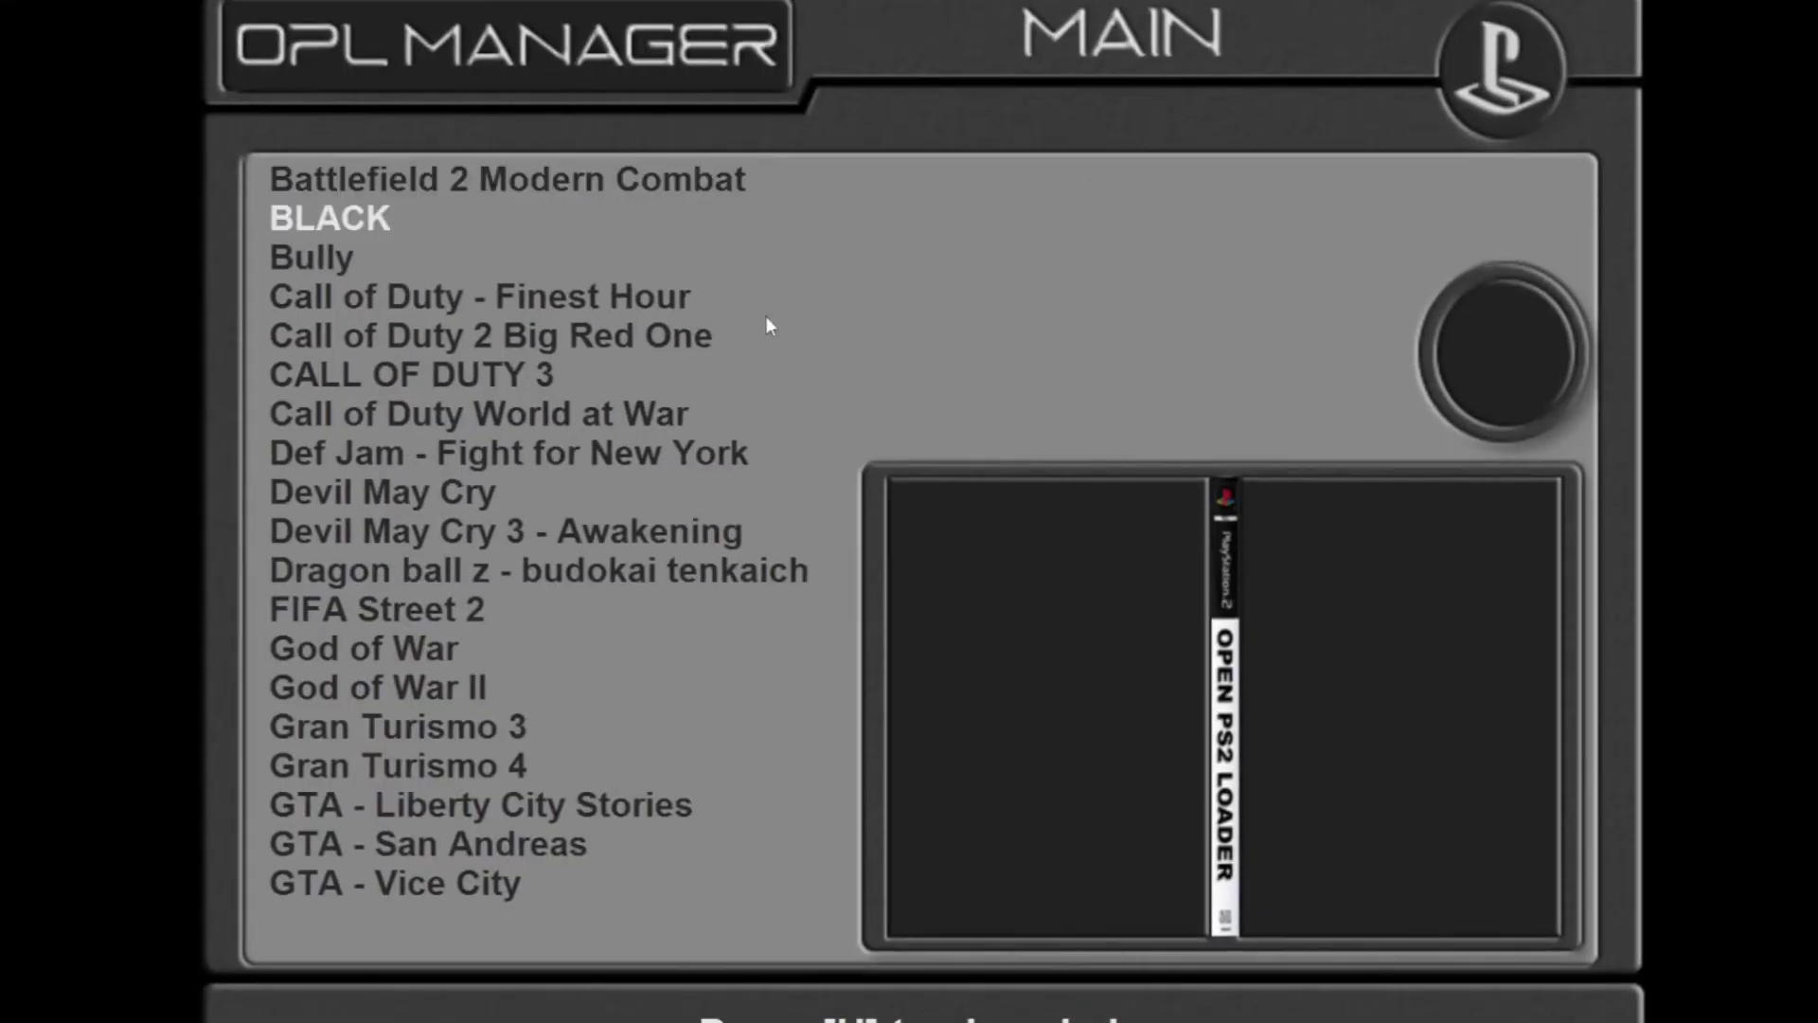
key(Down)
key(Down)
key(Down)
key(Down)
key(Down)
key(Down)
key(Down)
key(Down)
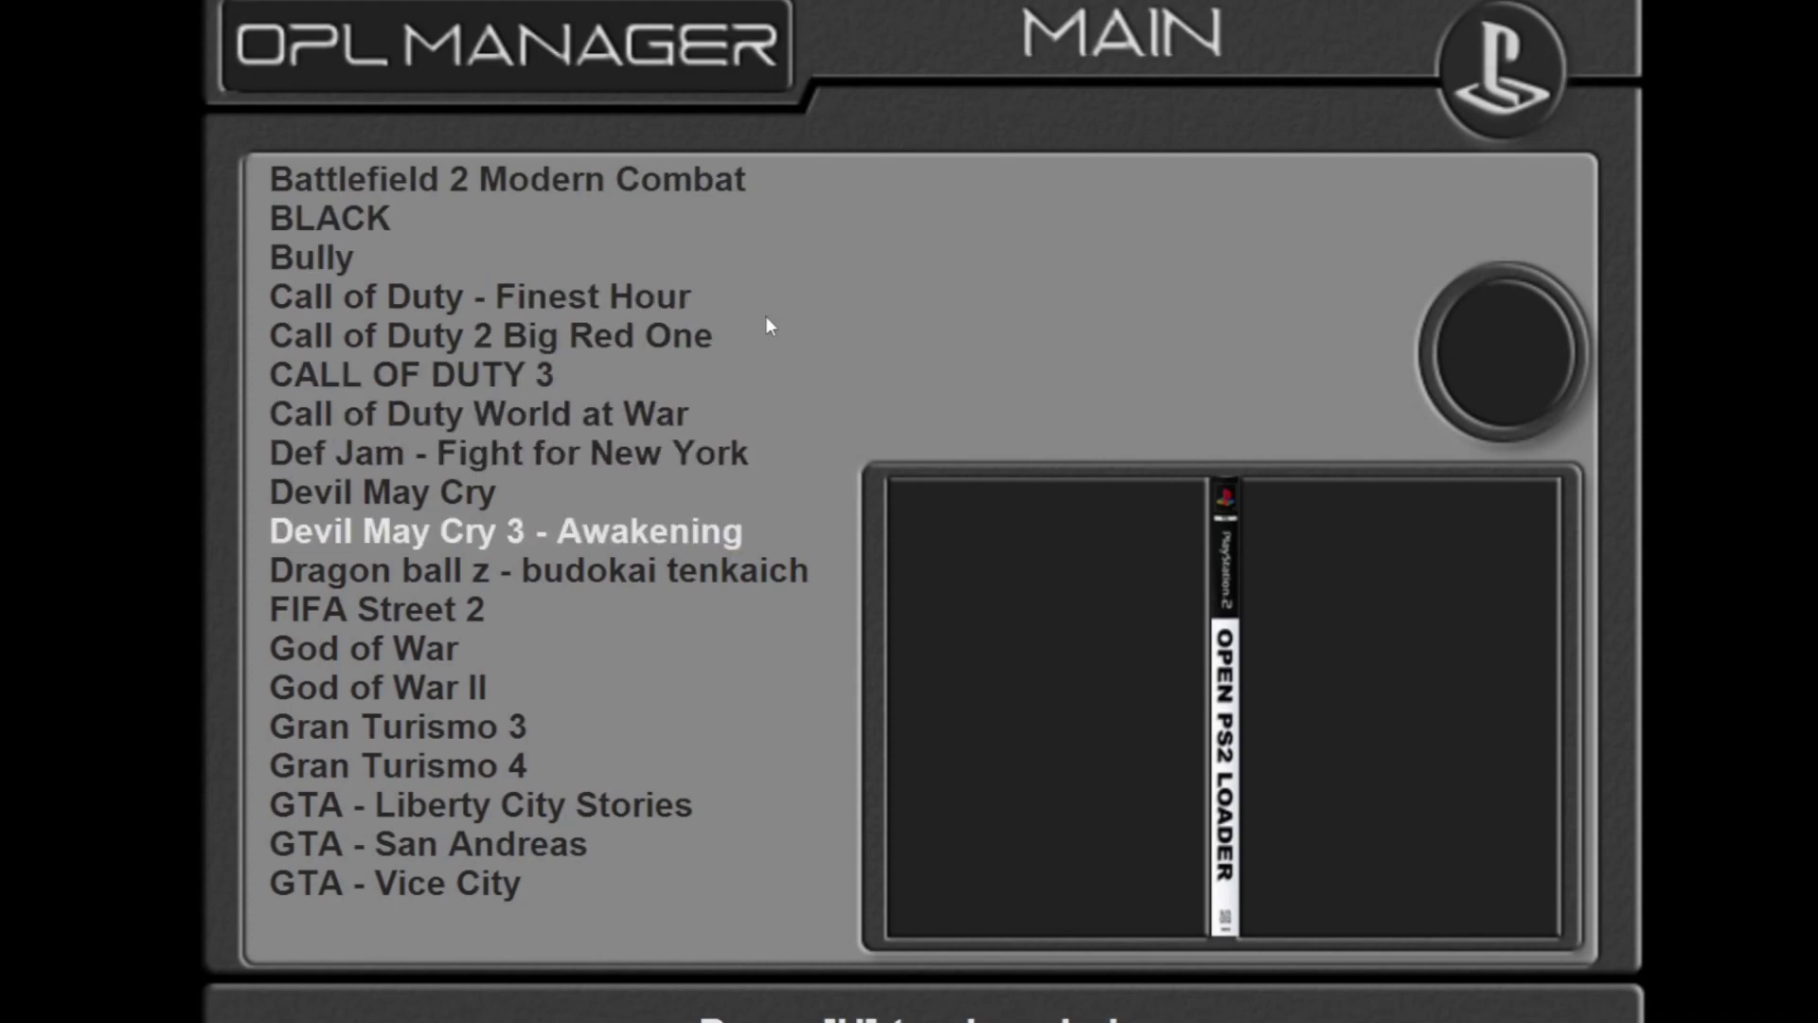
key(Down)
key(Down)
key(Down)
key(Down)
key(Down)
key(Down)
key(Down)
key(Down)
key(Down)
key(Down)
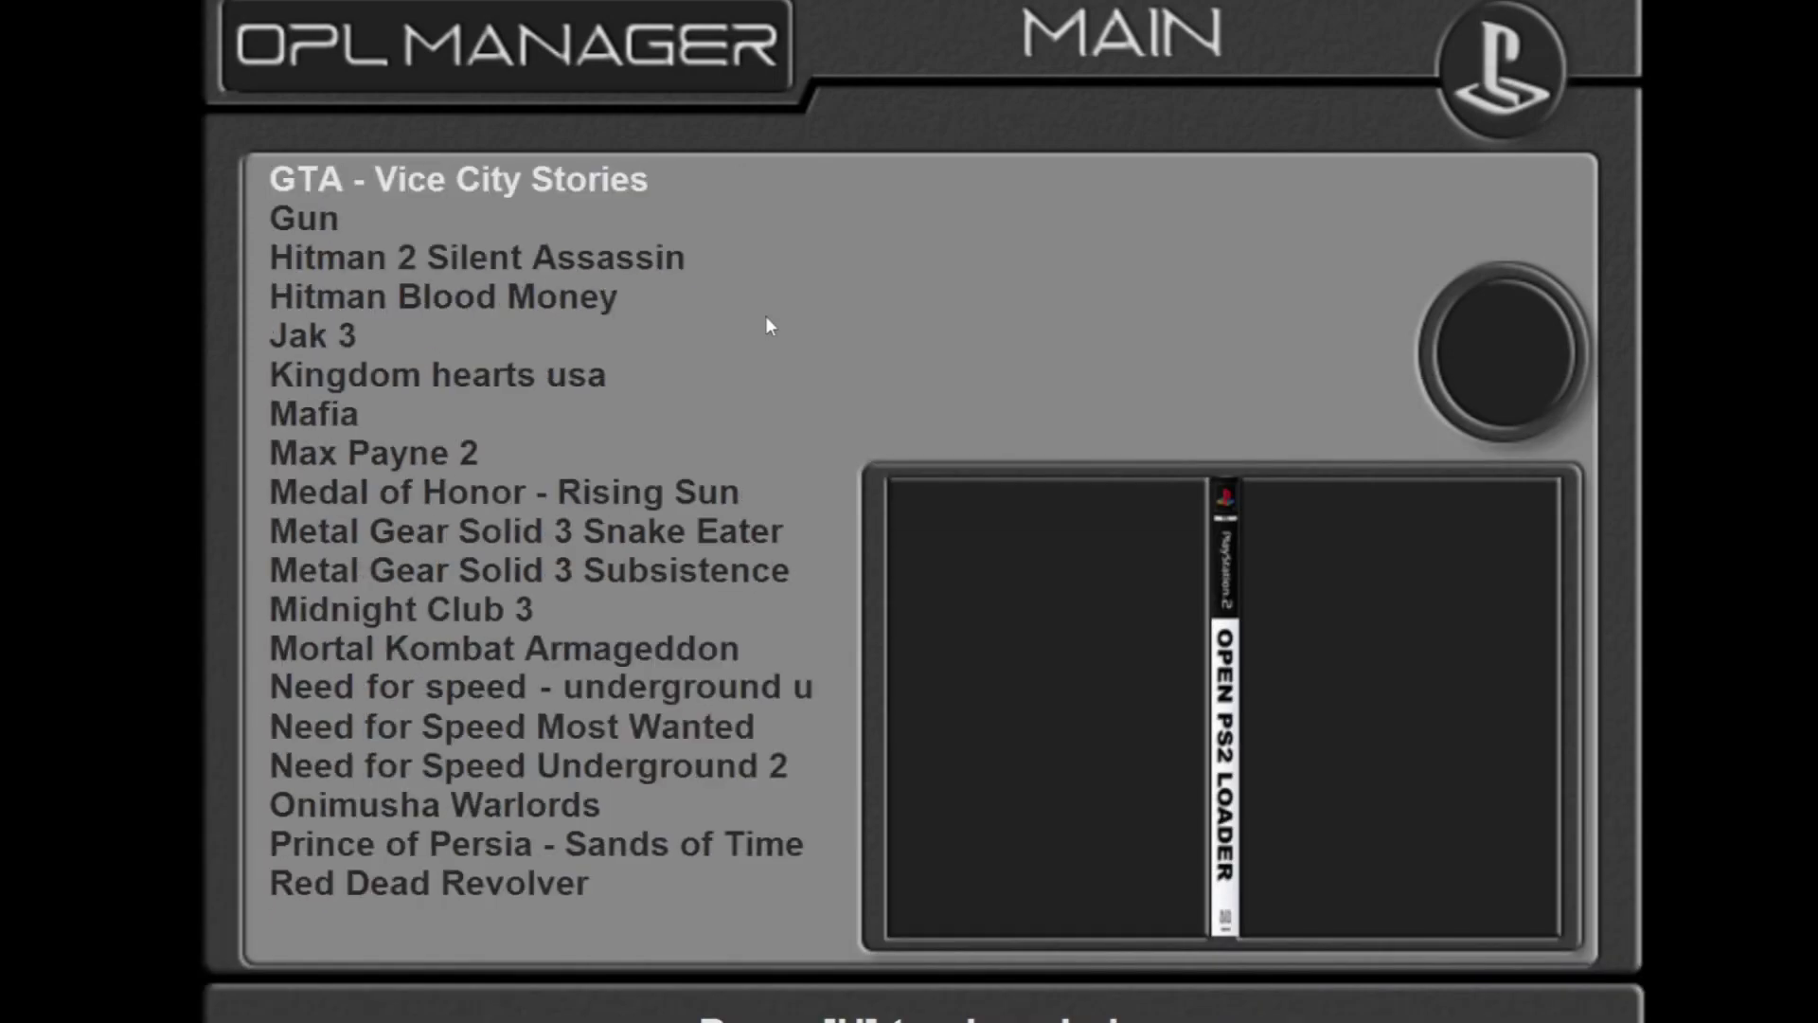
key(Down)
key(Down)
key(Down)
key(Down)
key(Down)
key(Down)
key(Down)
key(Down)
key(Down)
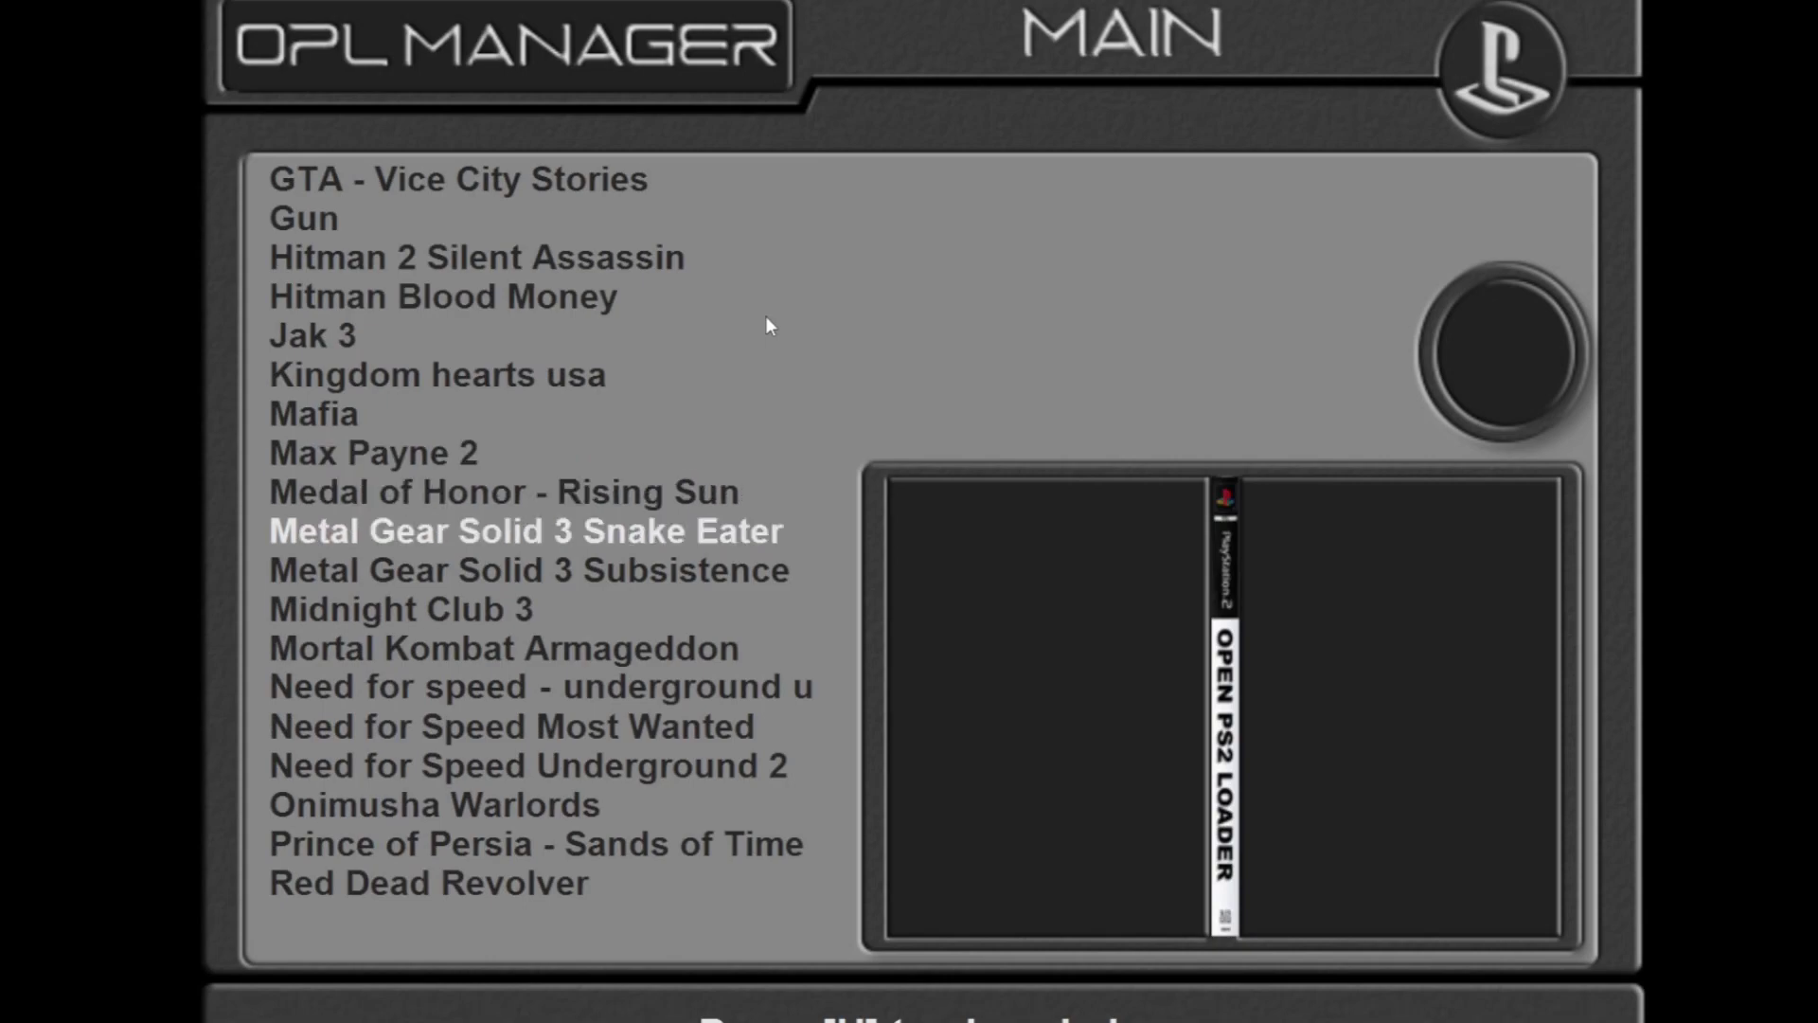
key(Down)
key(Down)
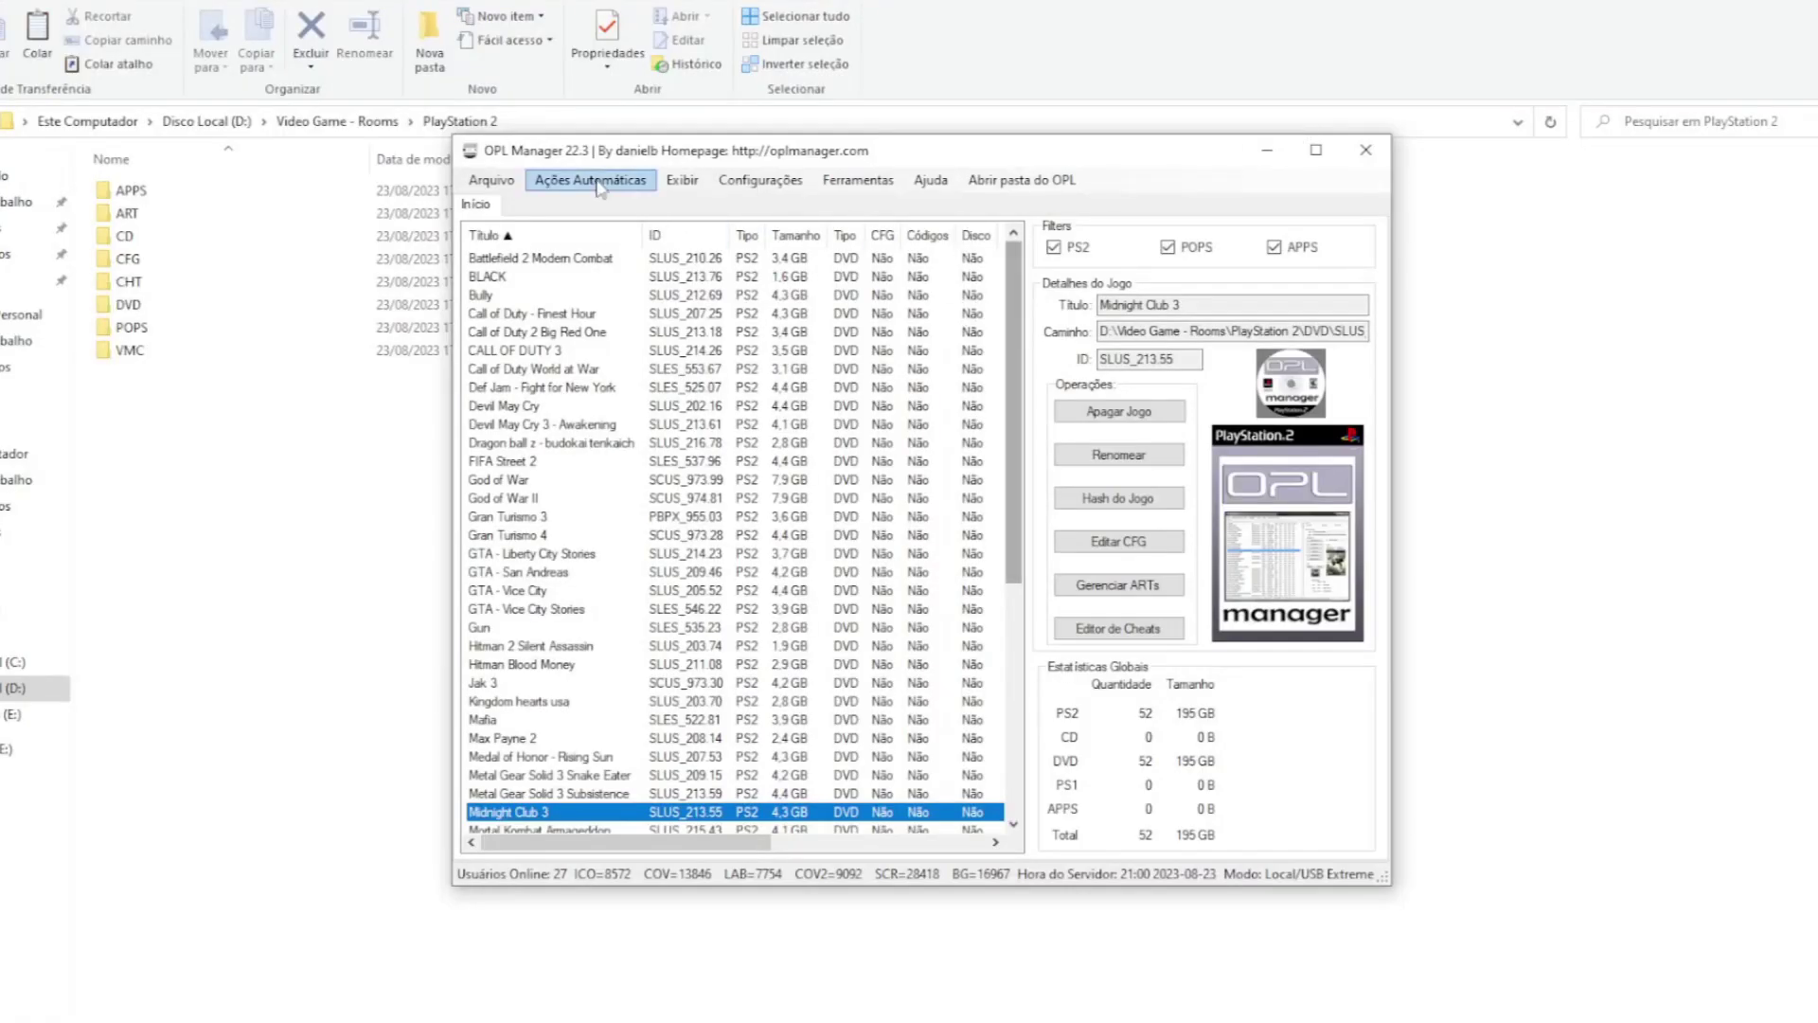
Batch-download the ART for all listed games, including random backgrounds and screenshots, without replacing existing files, and close the download window.
click(597, 182)
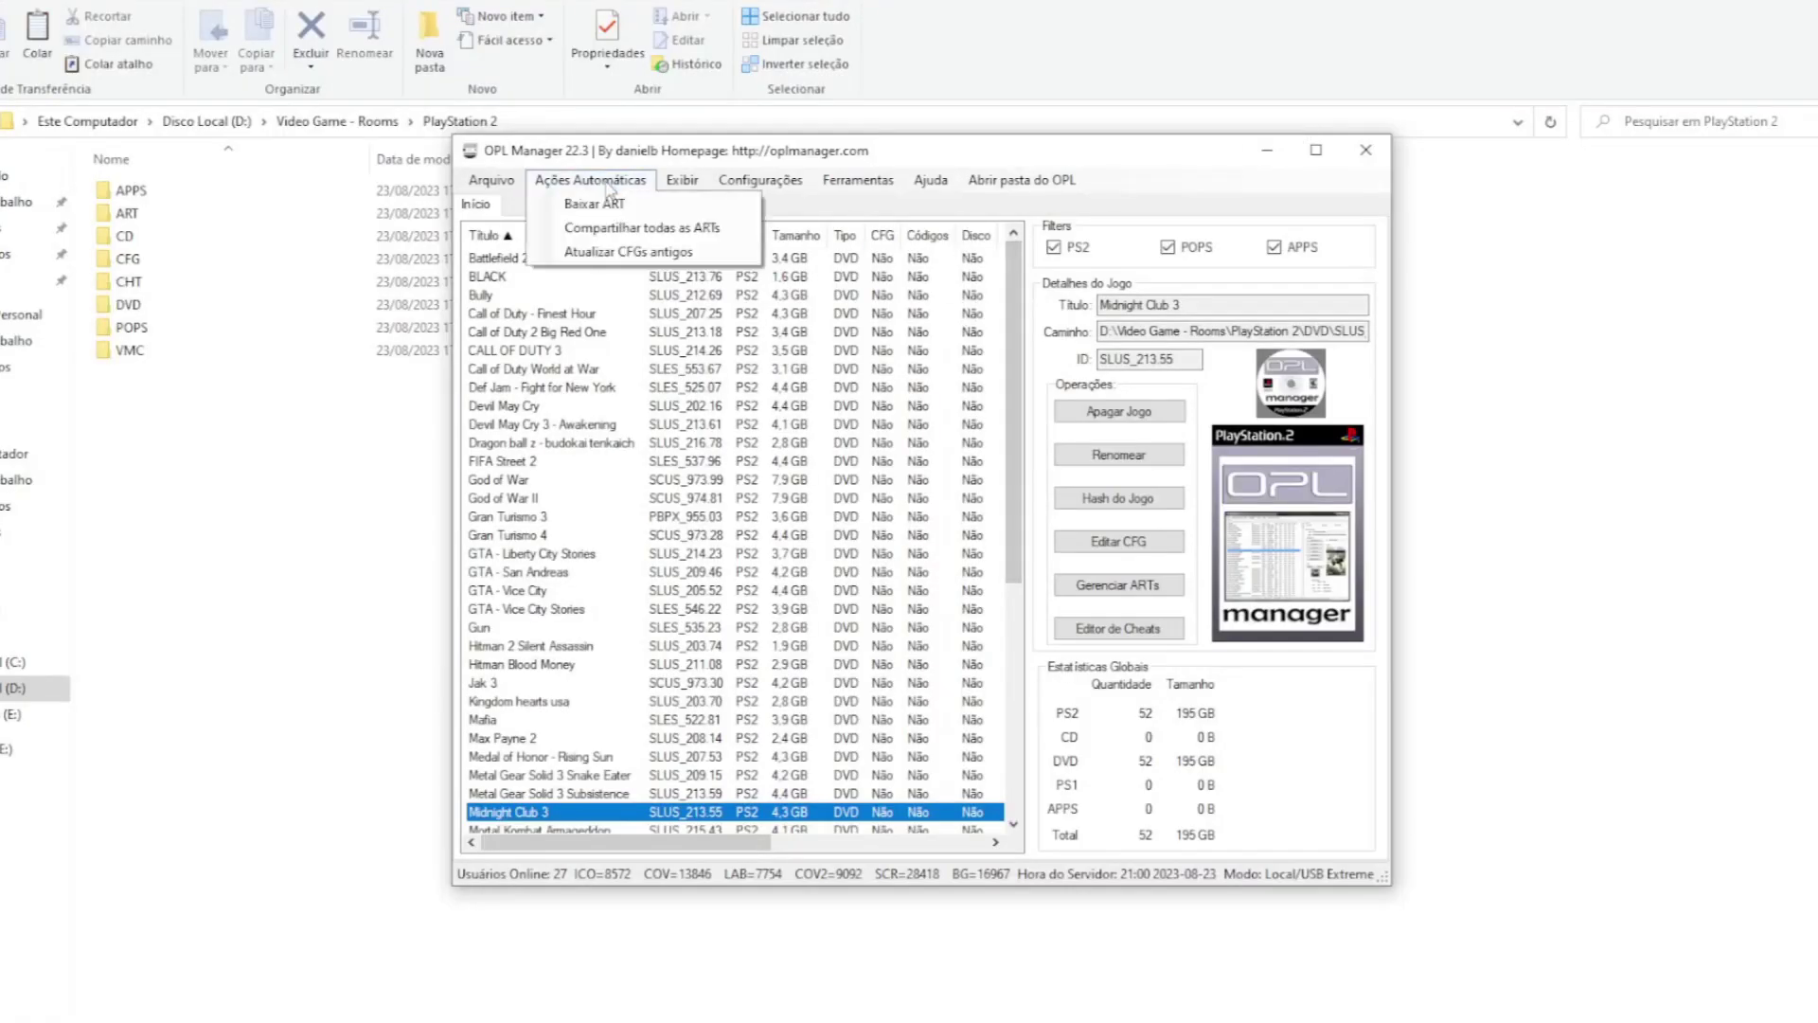
click(595, 205)
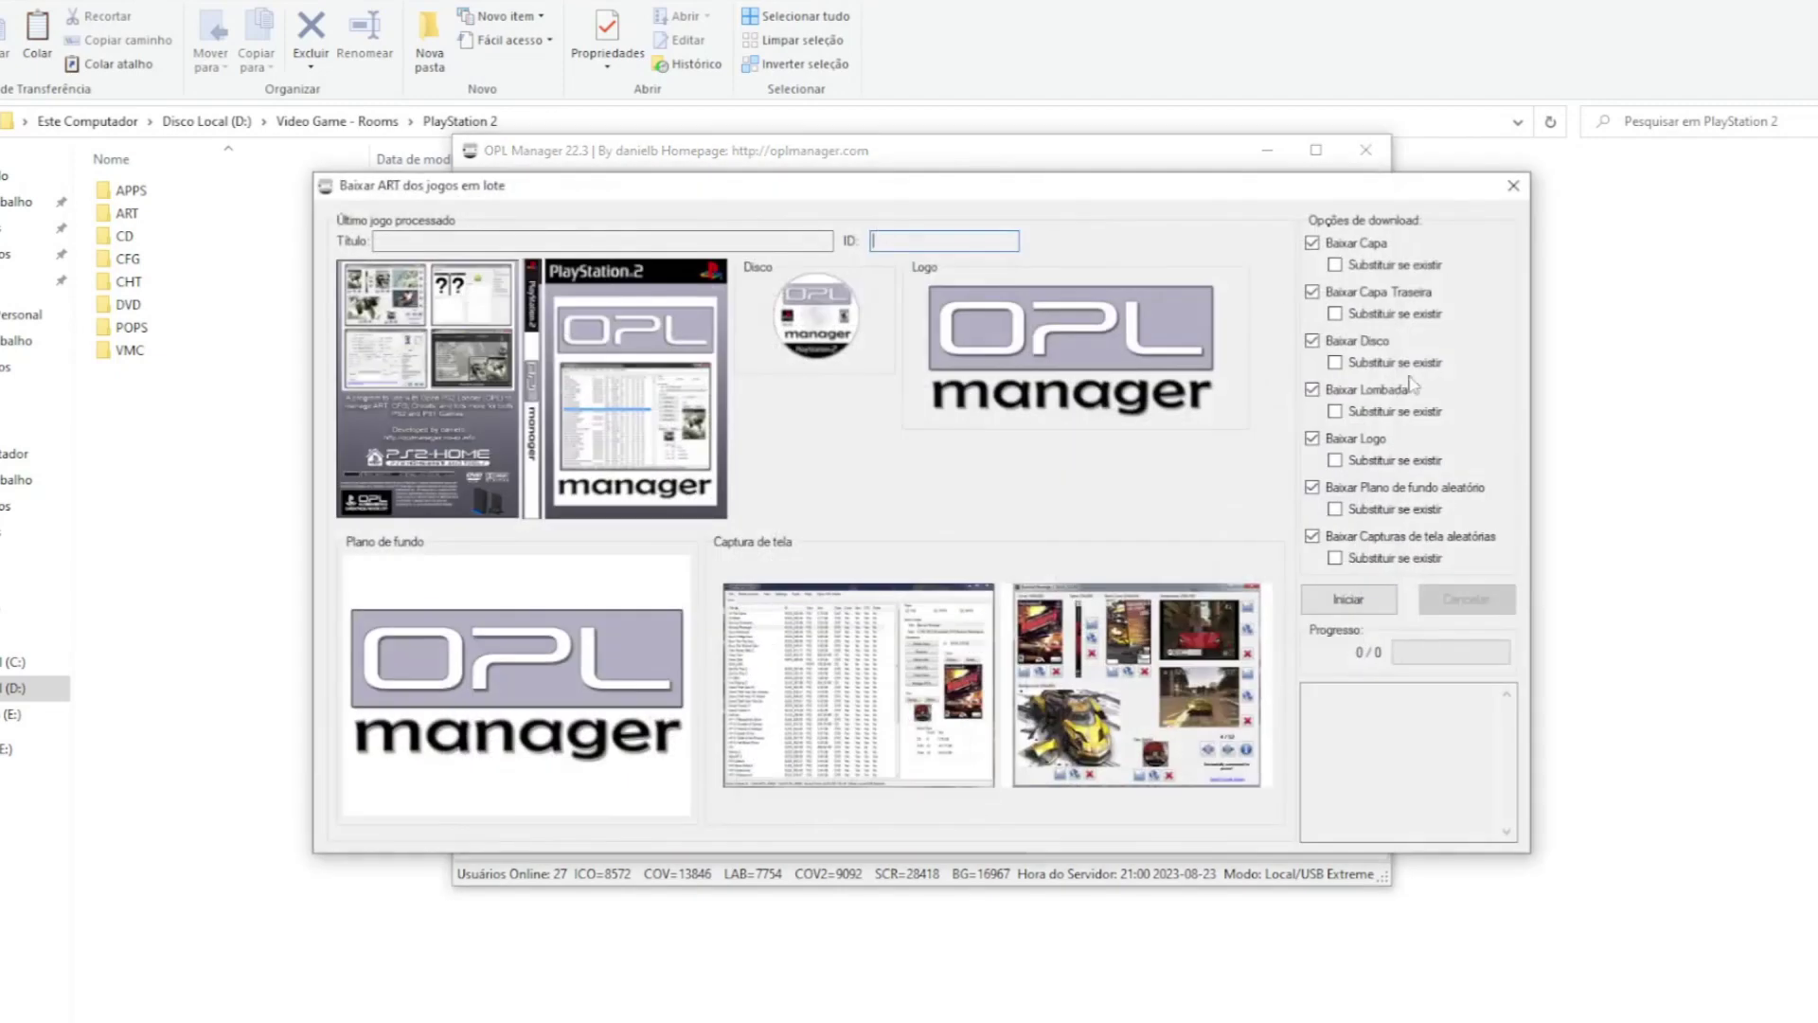
click(1362, 614)
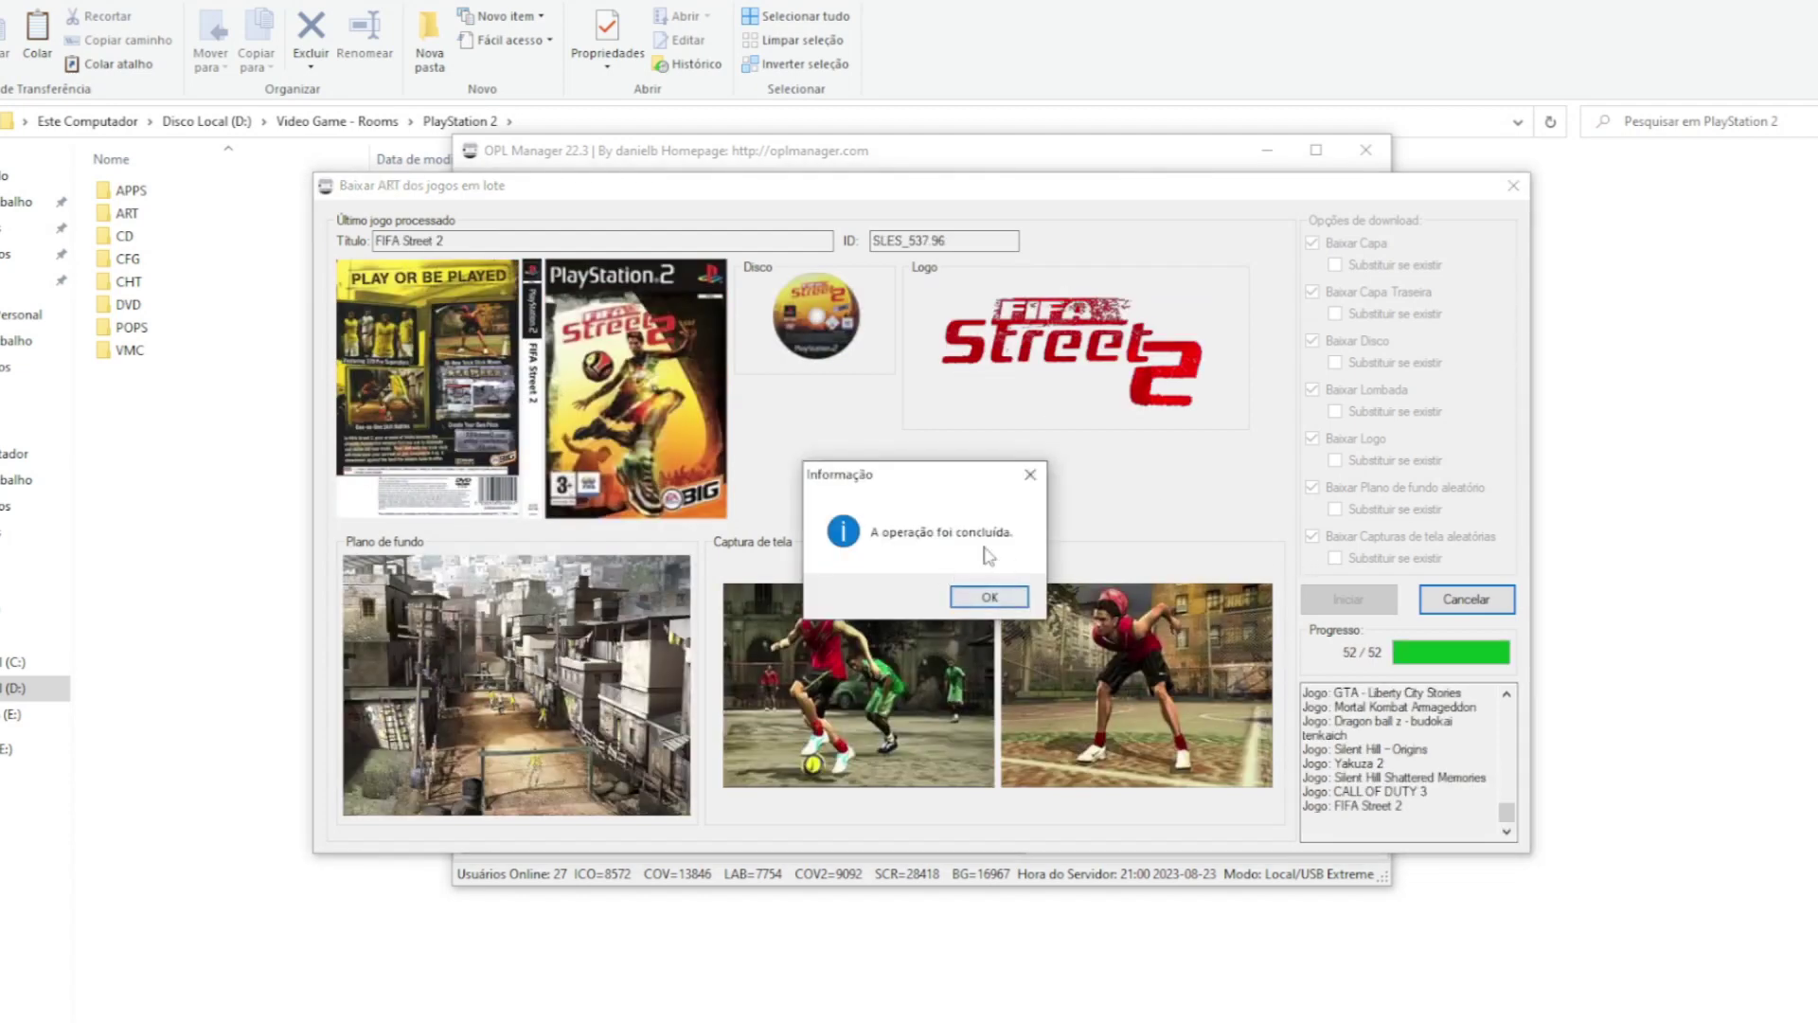
click(990, 598)
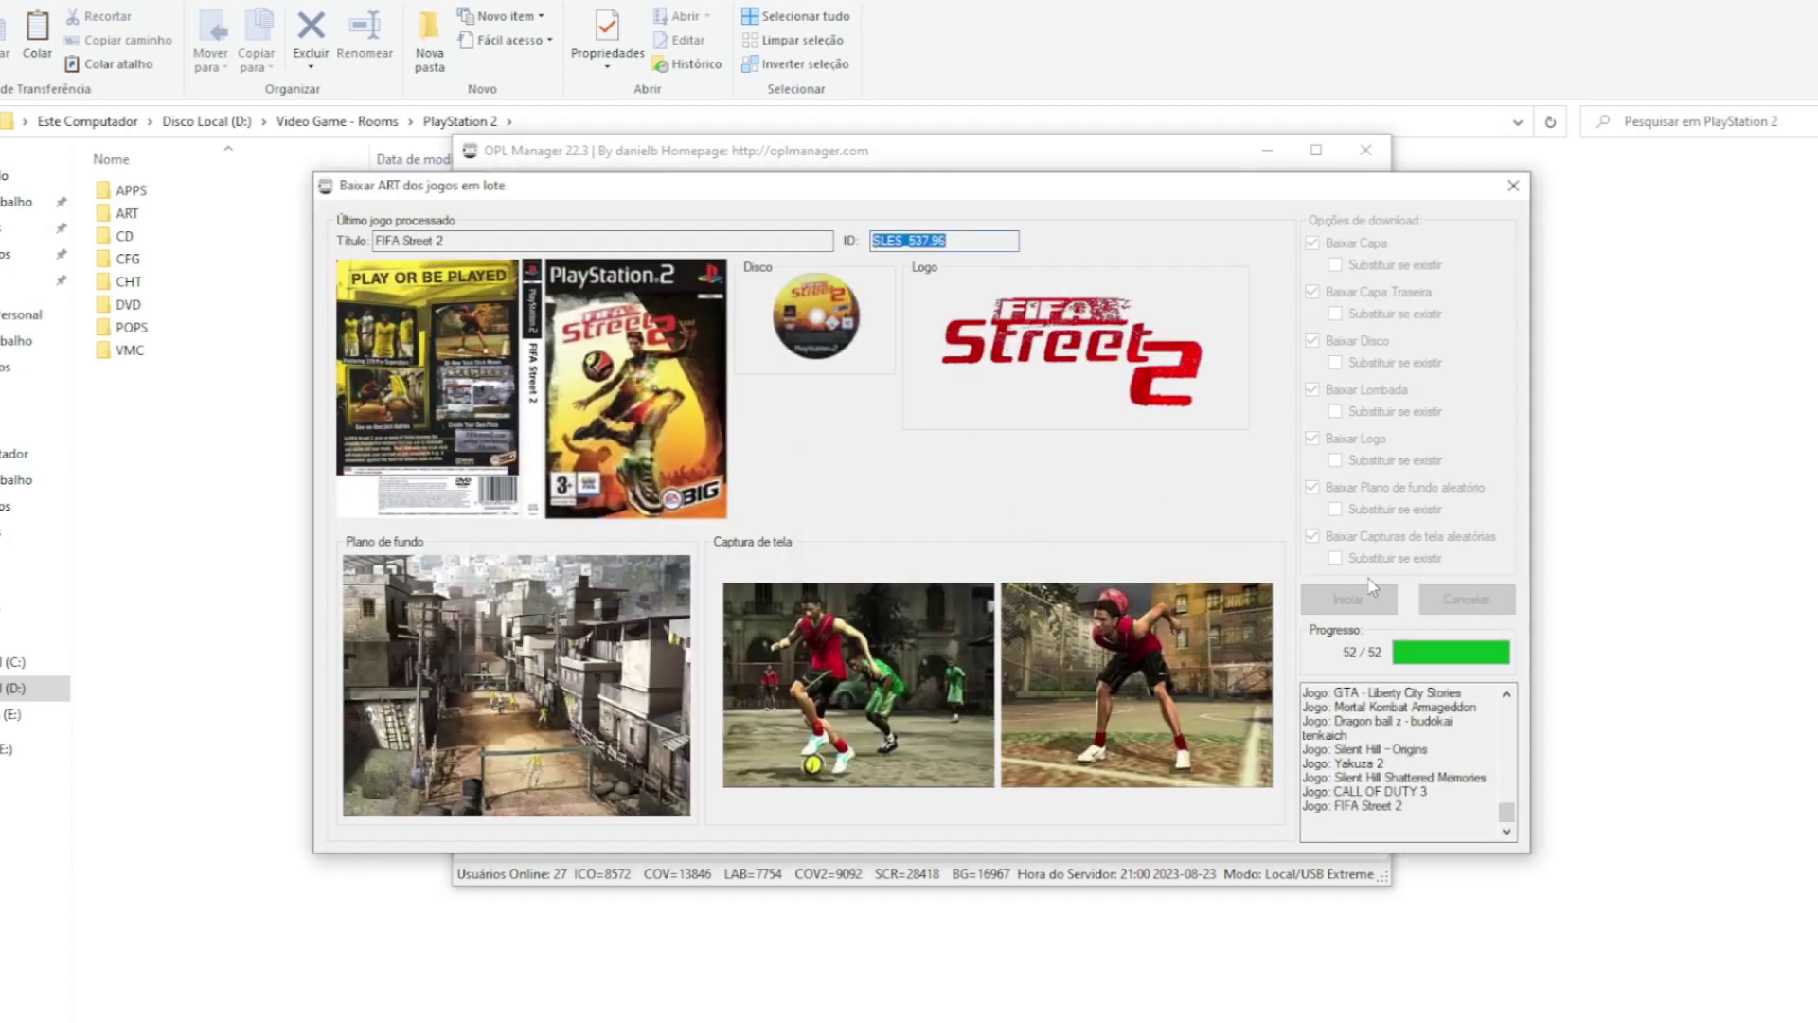
click(1509, 193)
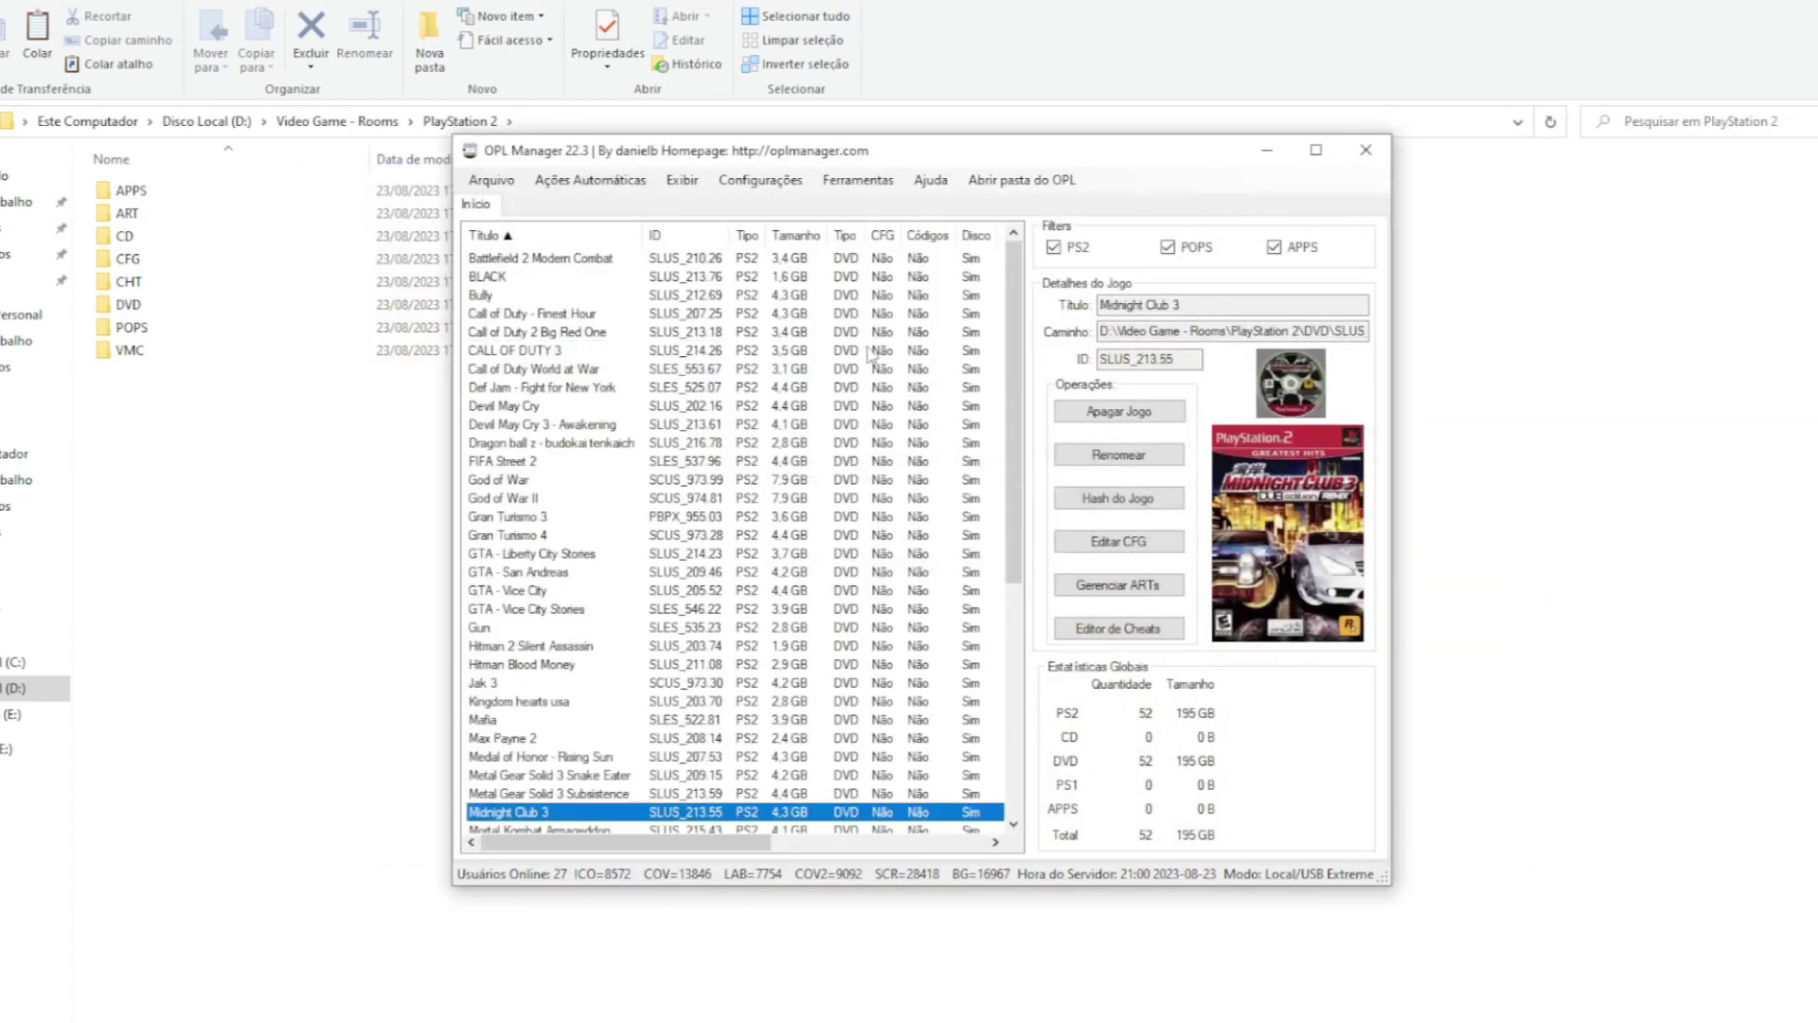
Check the downloaded covers and discs in the game list, from Battlefield 2 Modern Combat down to Devil May Cry.
click(593, 263)
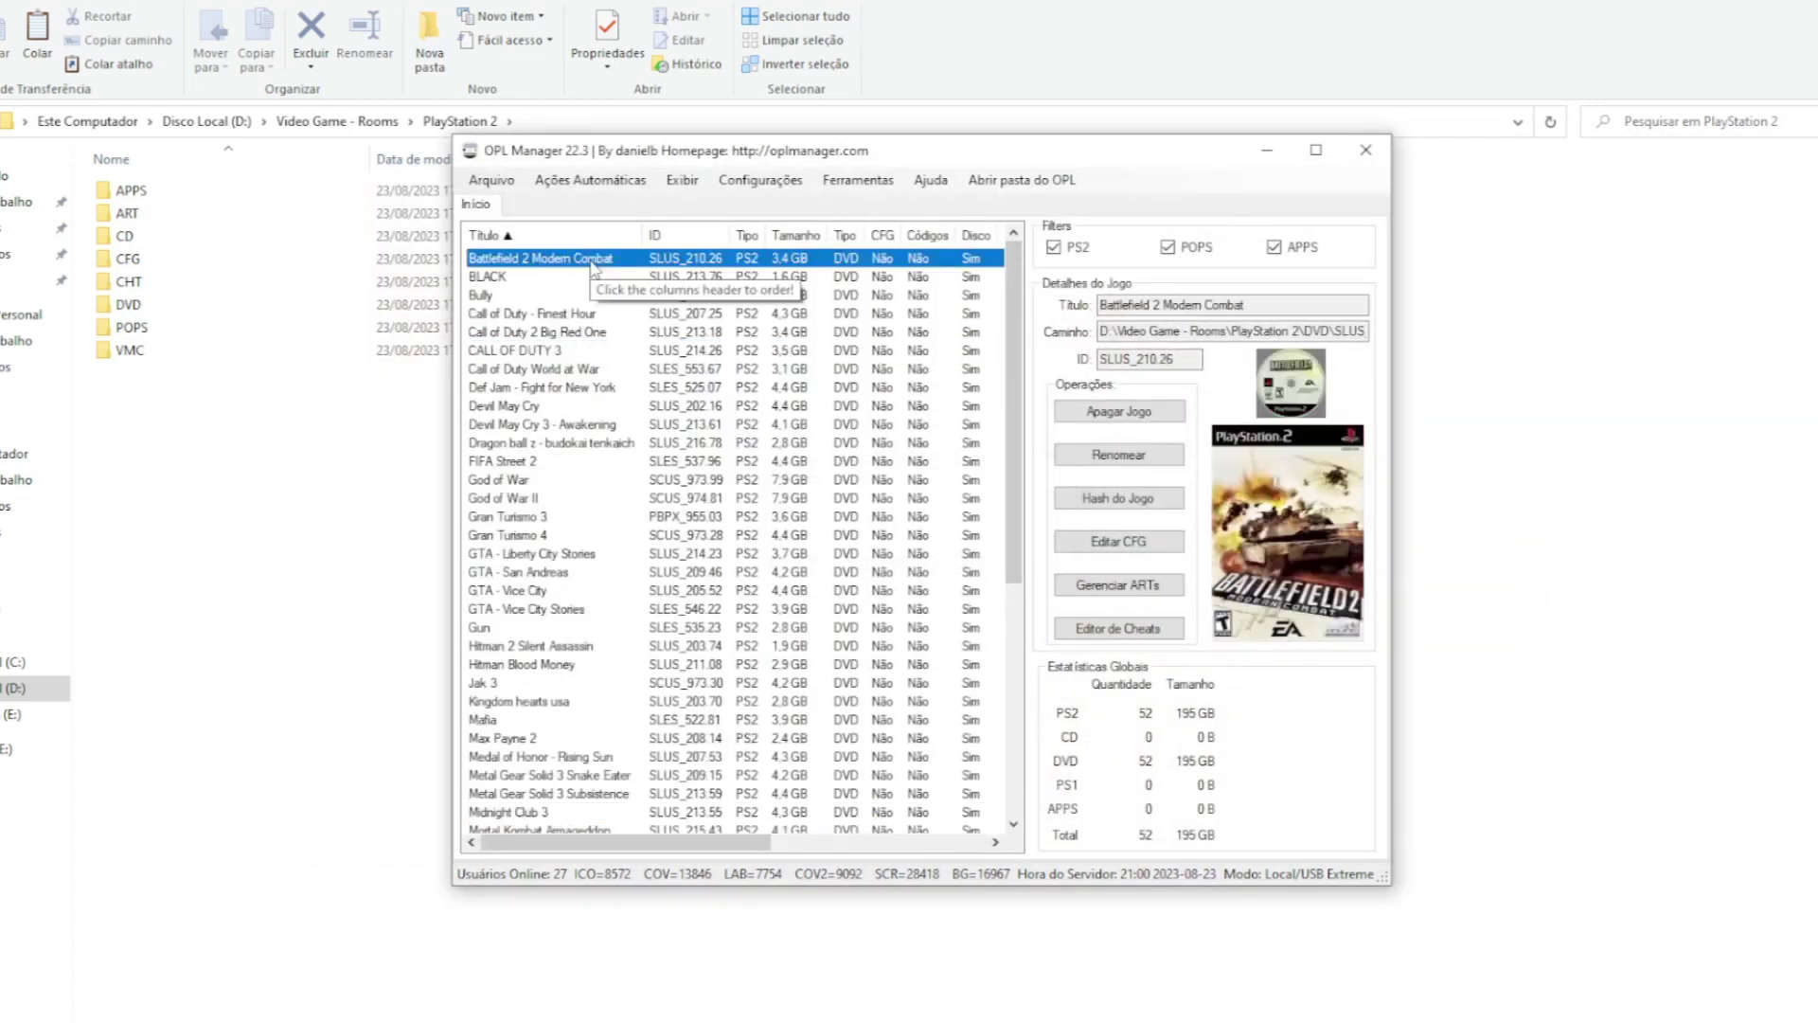
key(Down)
key(Down)
key(Down)
key(Down)
key(Down)
key(Down)
key(Down)
key(Down)
key(Down)
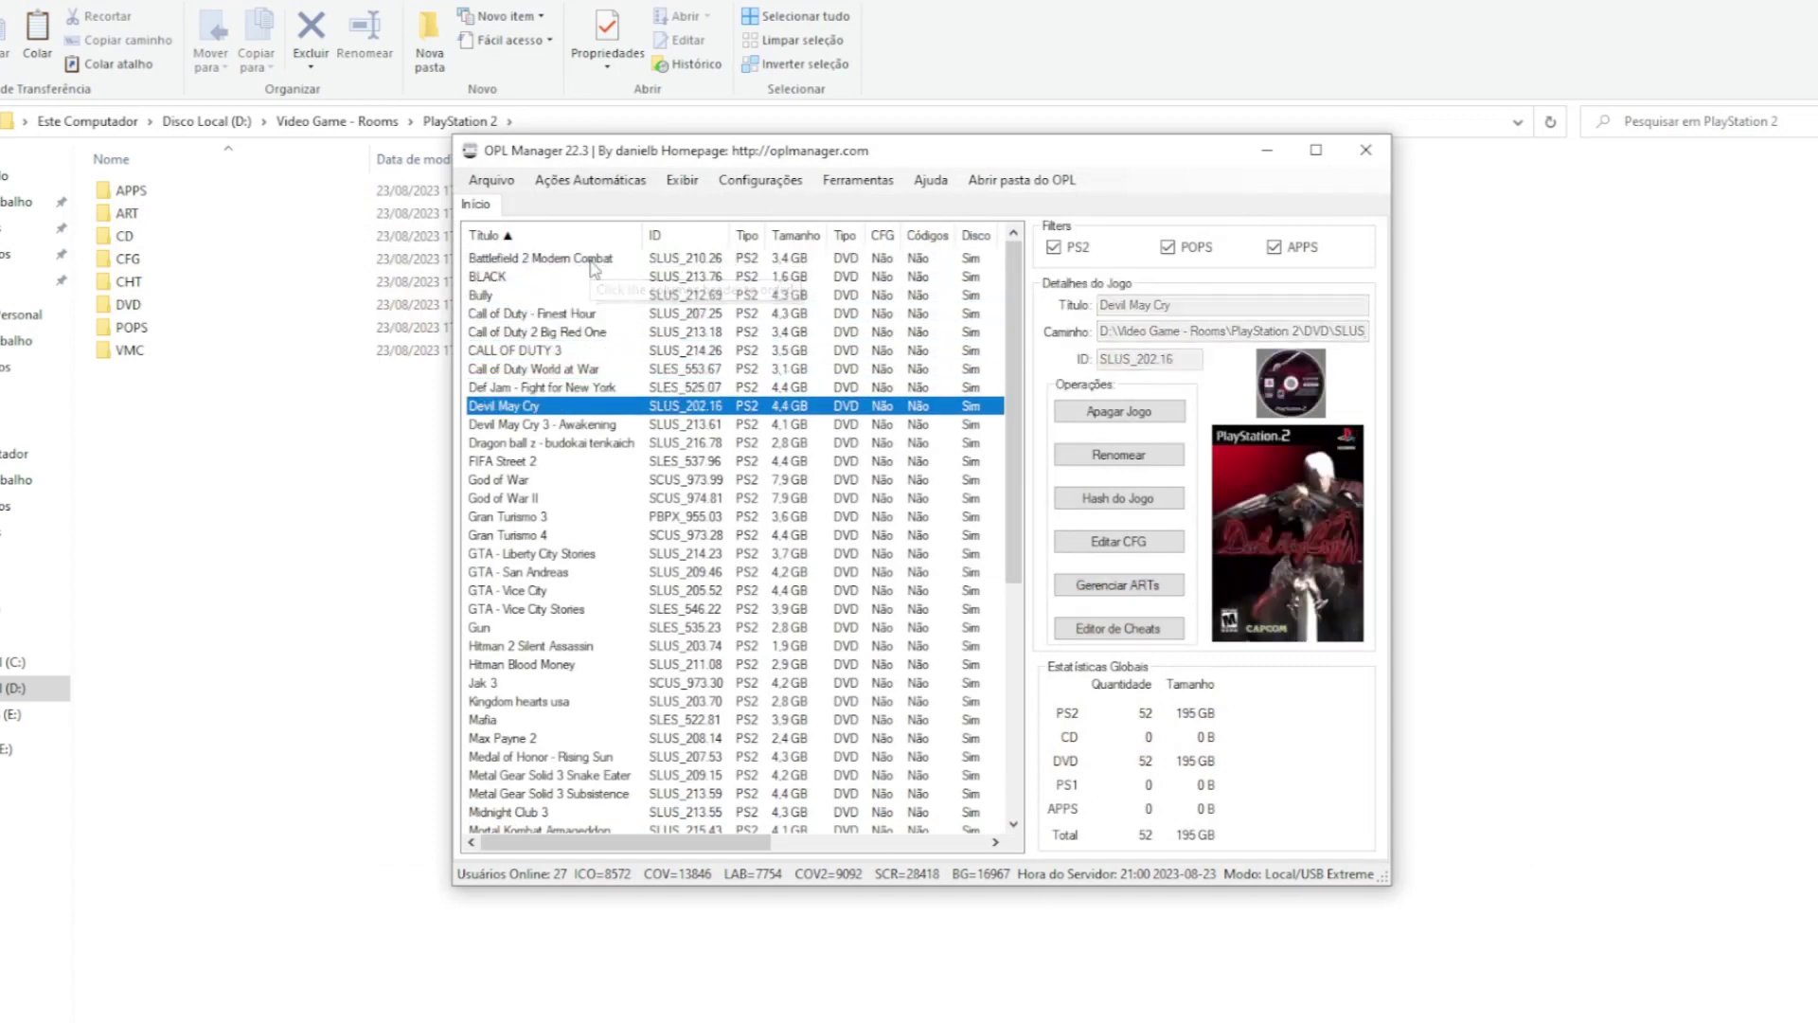
Reopen the game gallery (OPL simulator) and examine the downloaded artwork for the games after Devil May Cry 3 - Awakening.
click(858, 180)
click(956, 227)
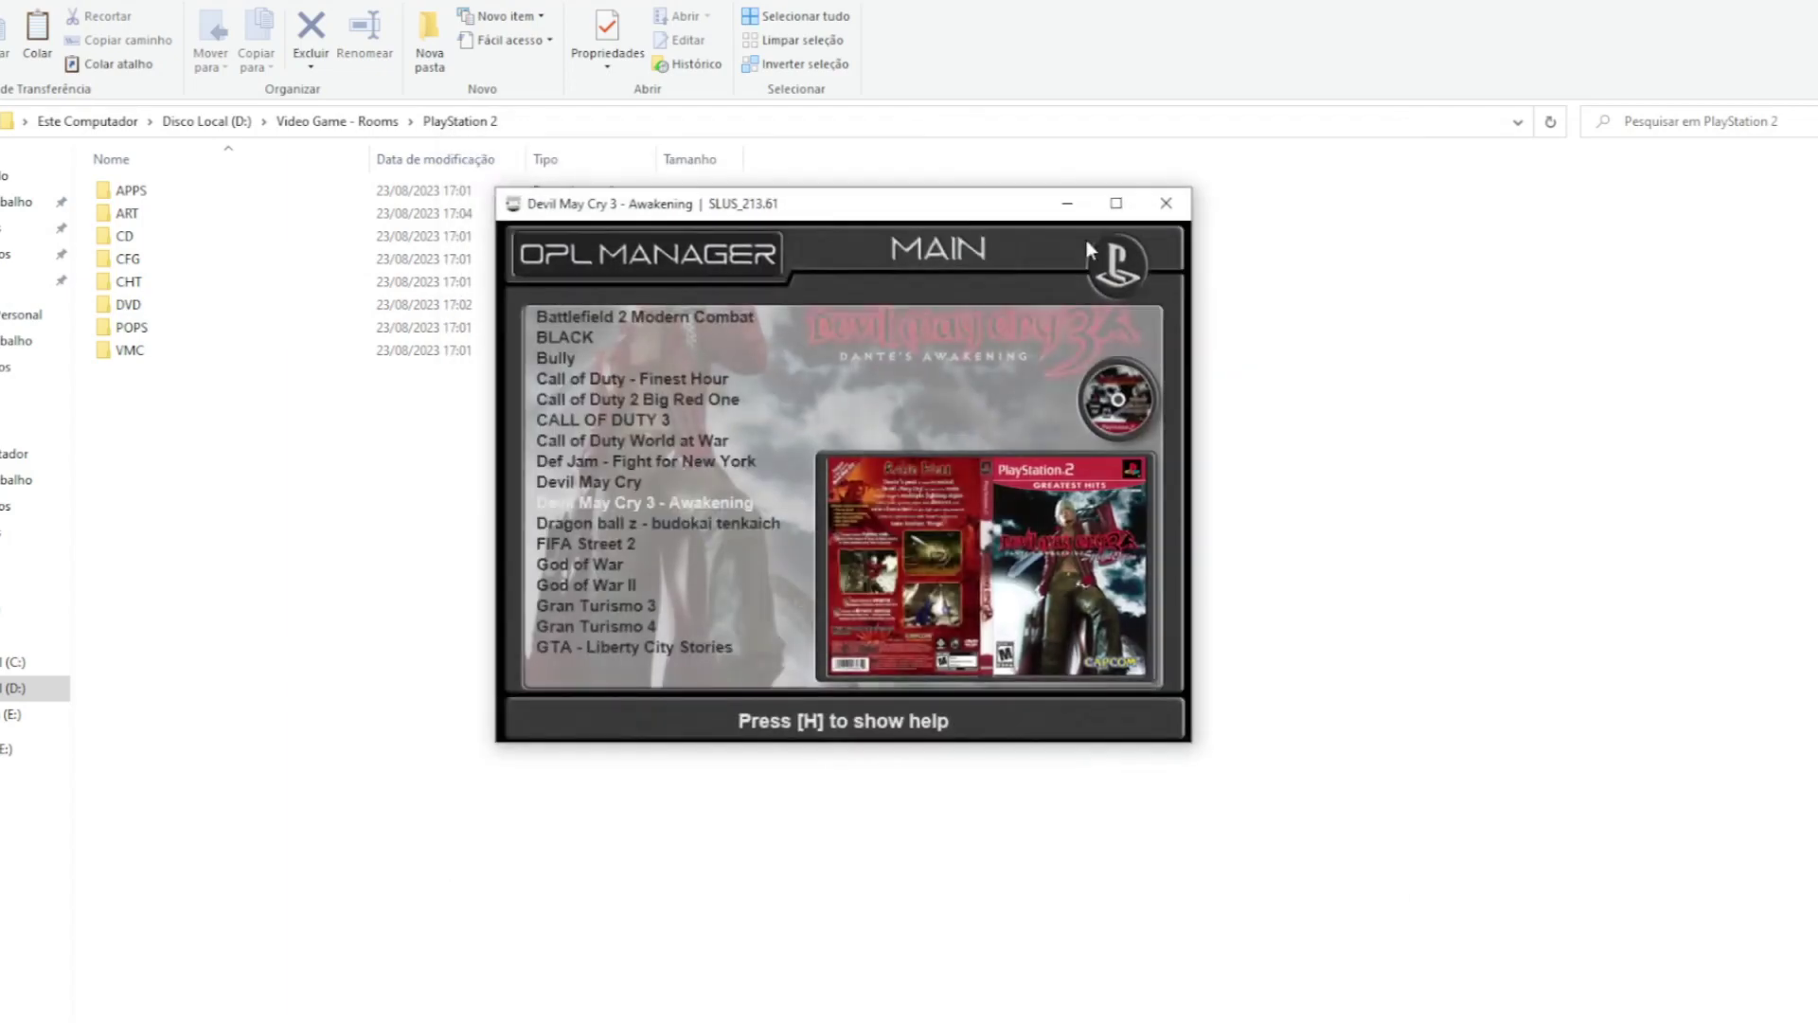
key(Down)
key(Down)
key(Down)
key(Down)
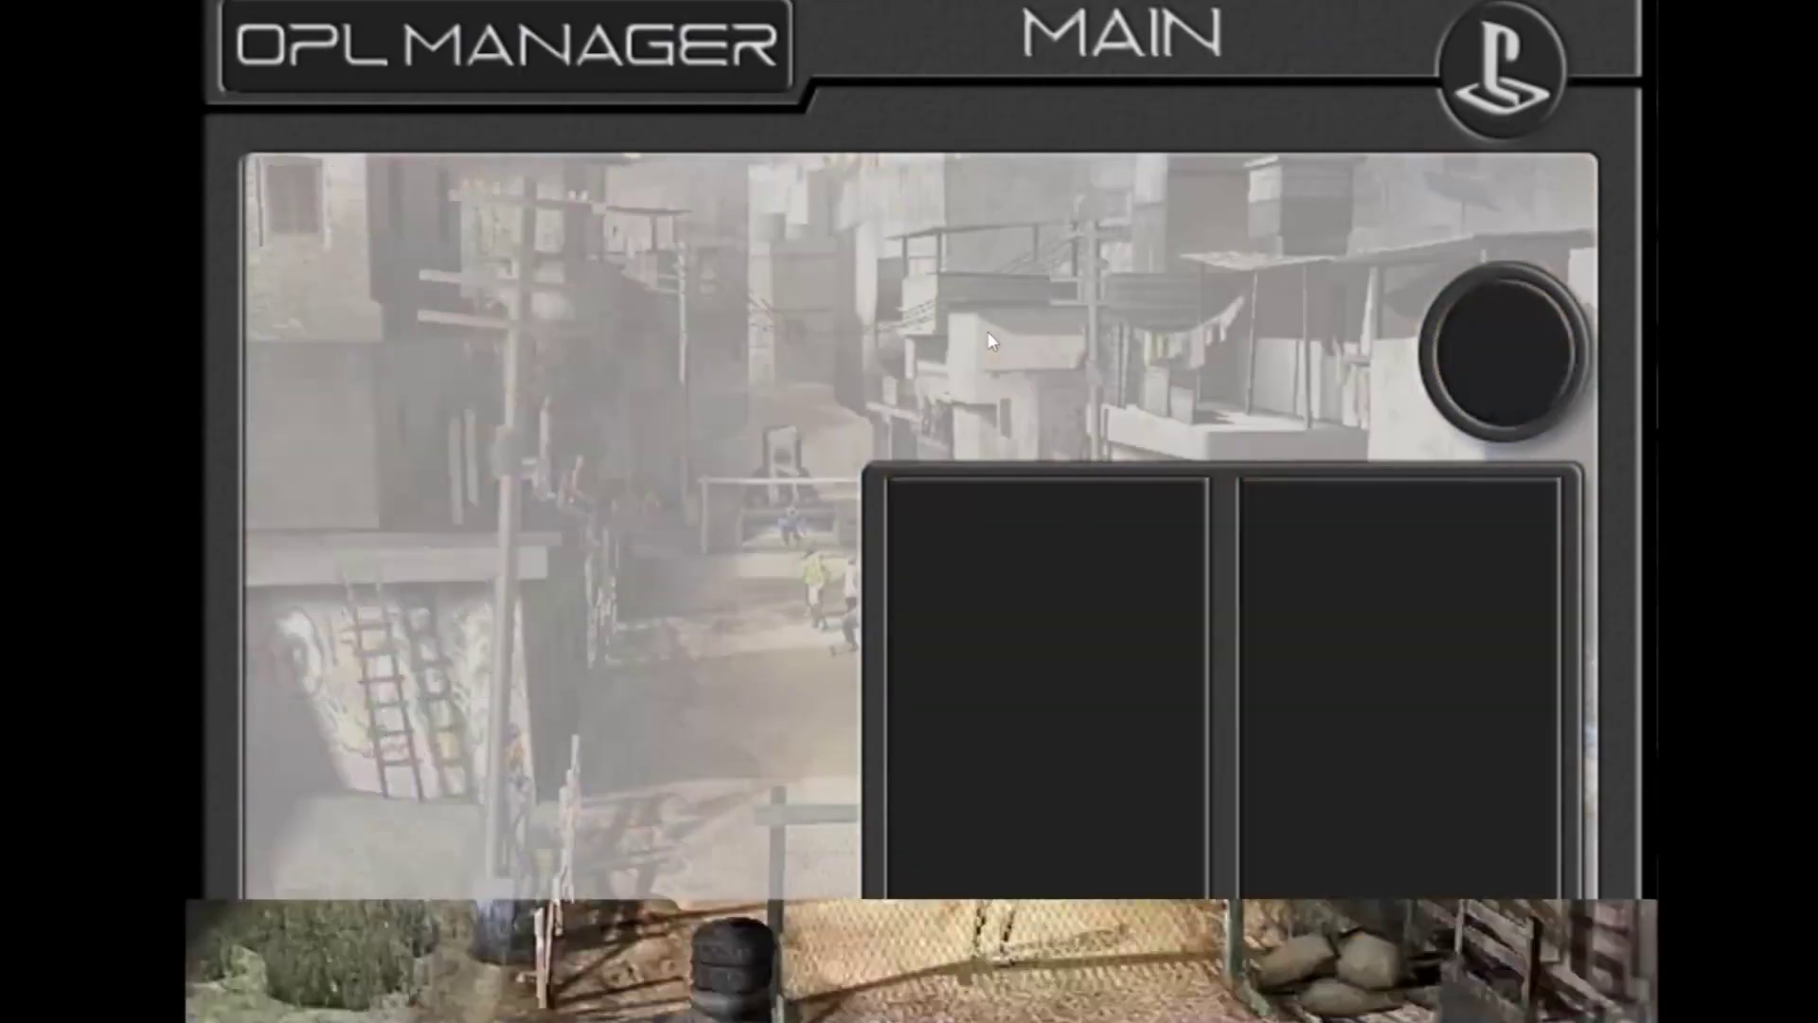
key(Down)
key(Down)
key(Down)
key(Down)
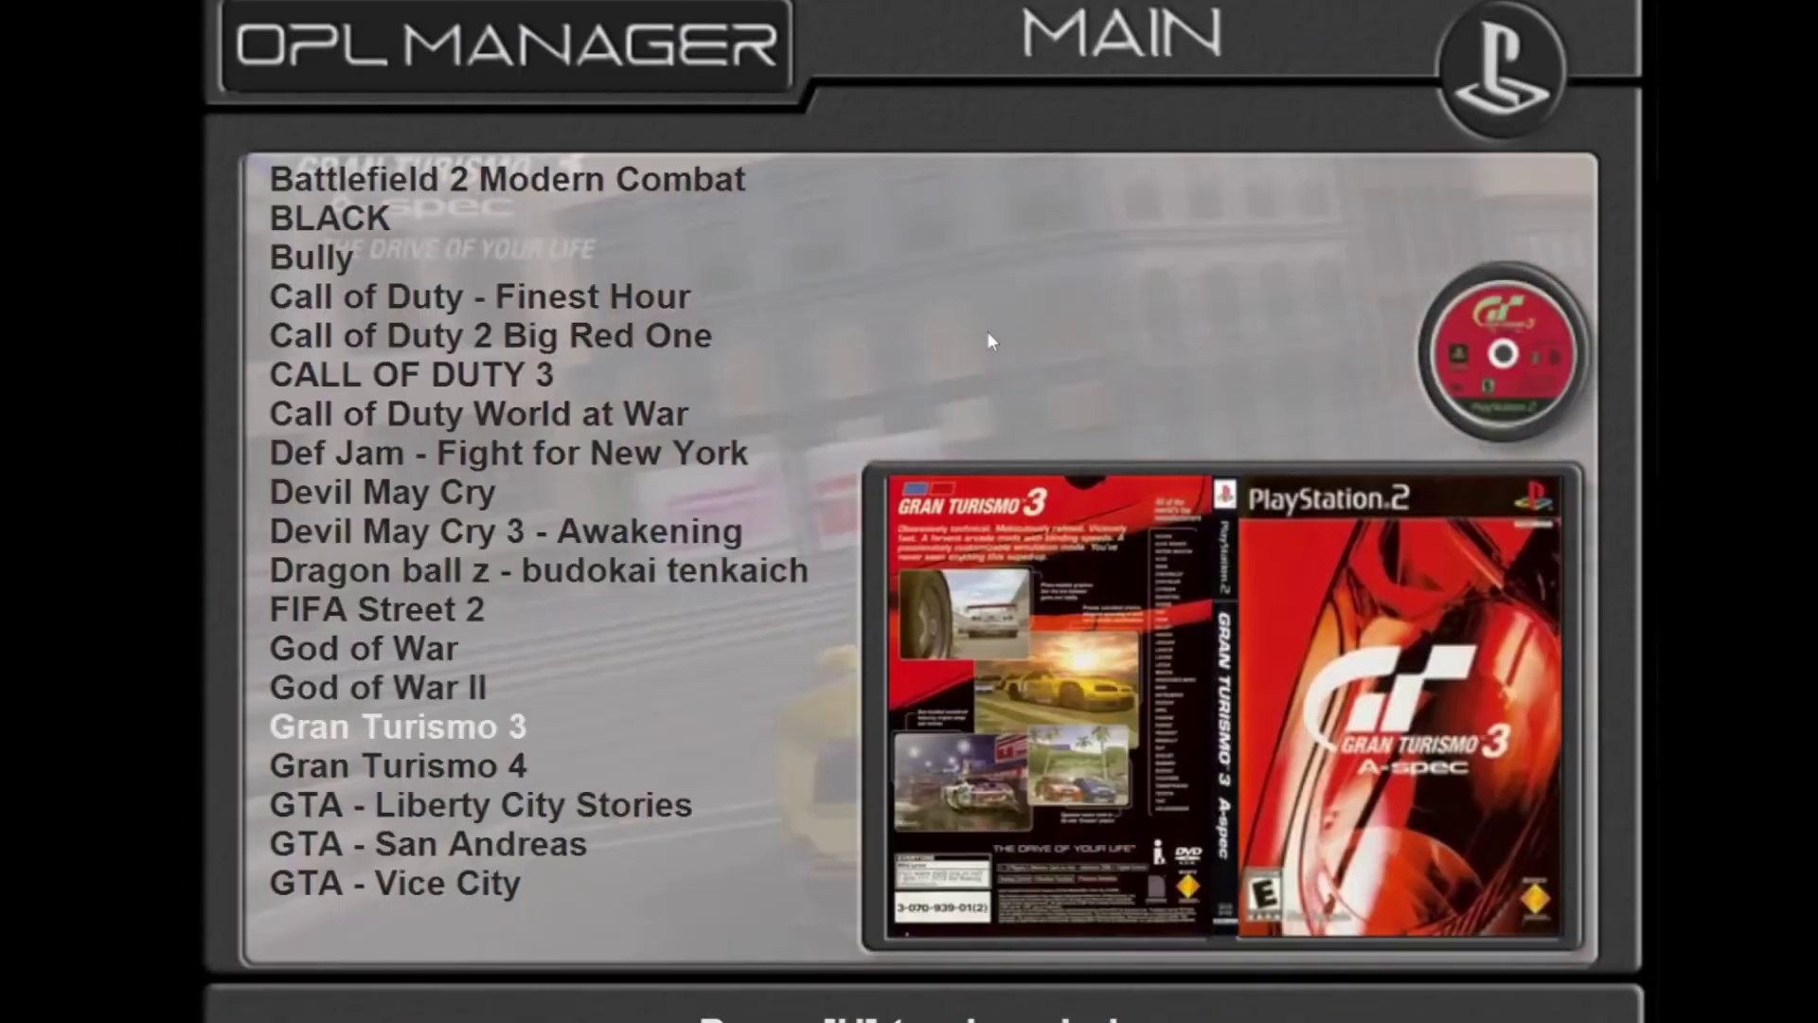
key(Down)
key(Down)
key(Down)
key(Down)
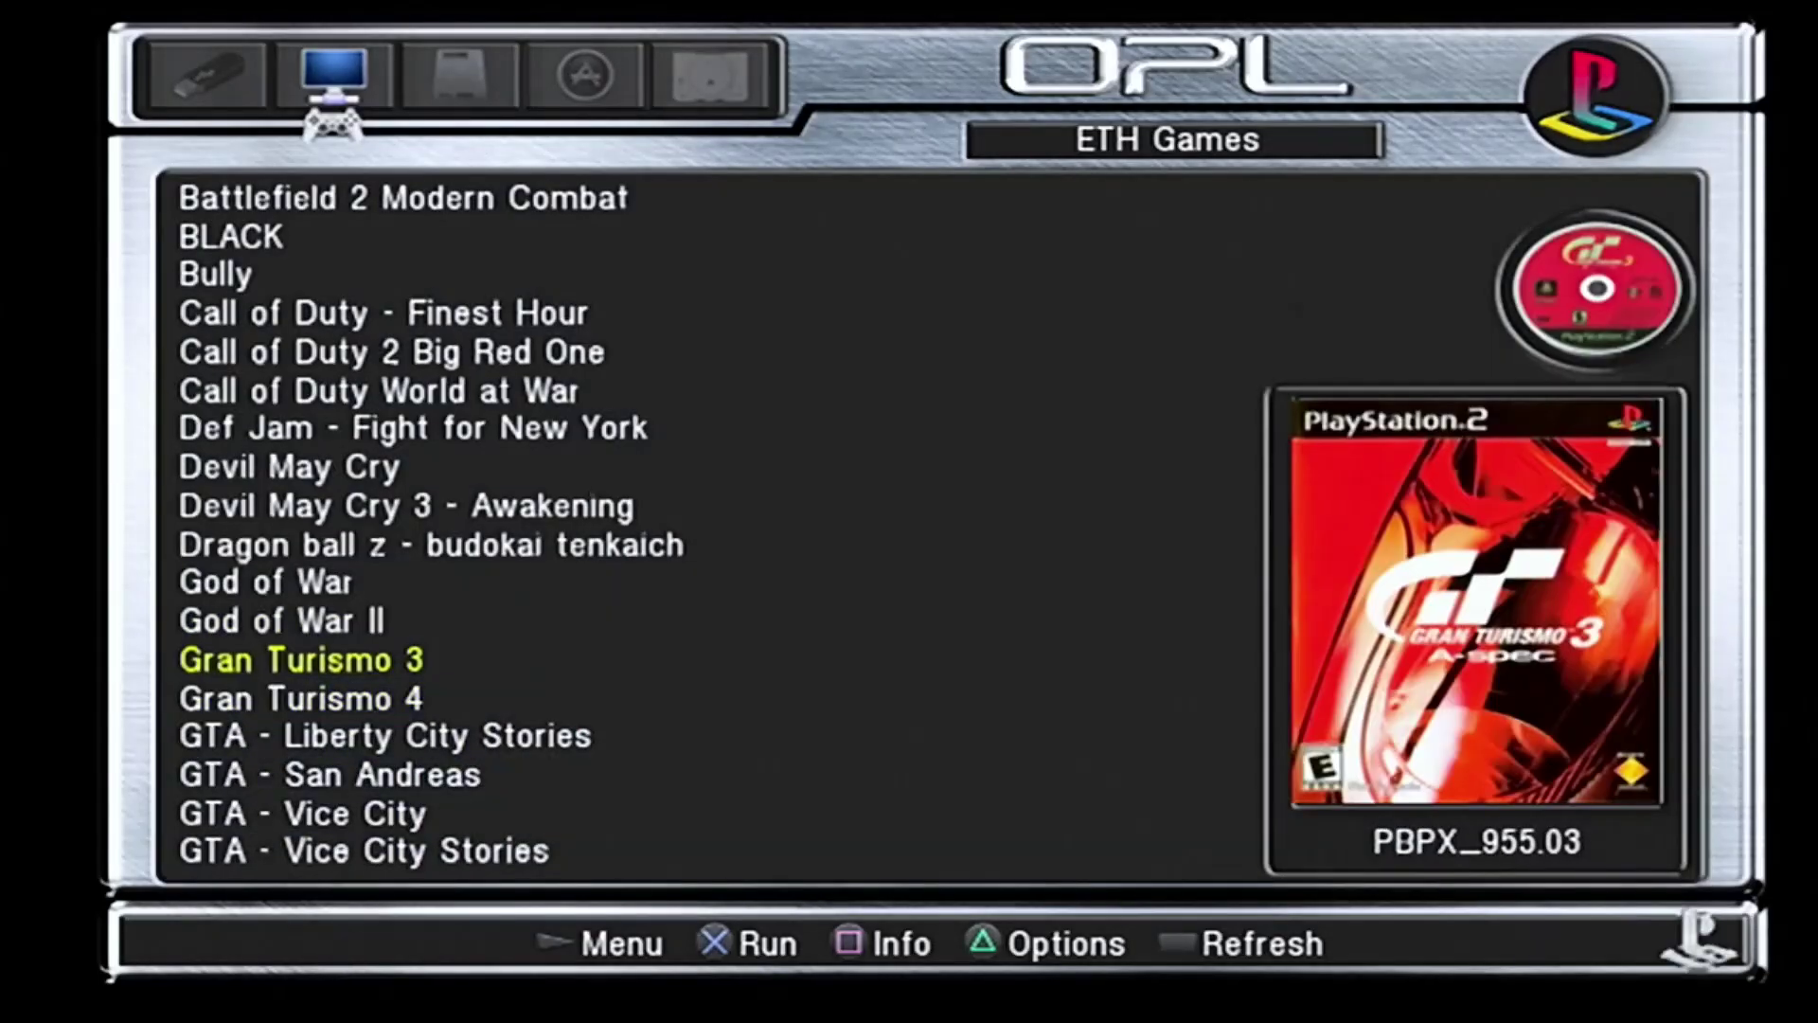
Switch to OPL on the PlayStation 2 and view the artwork in ETH Games from Gran Turismo 3 back to God of War.
key(Up)
key(Up)
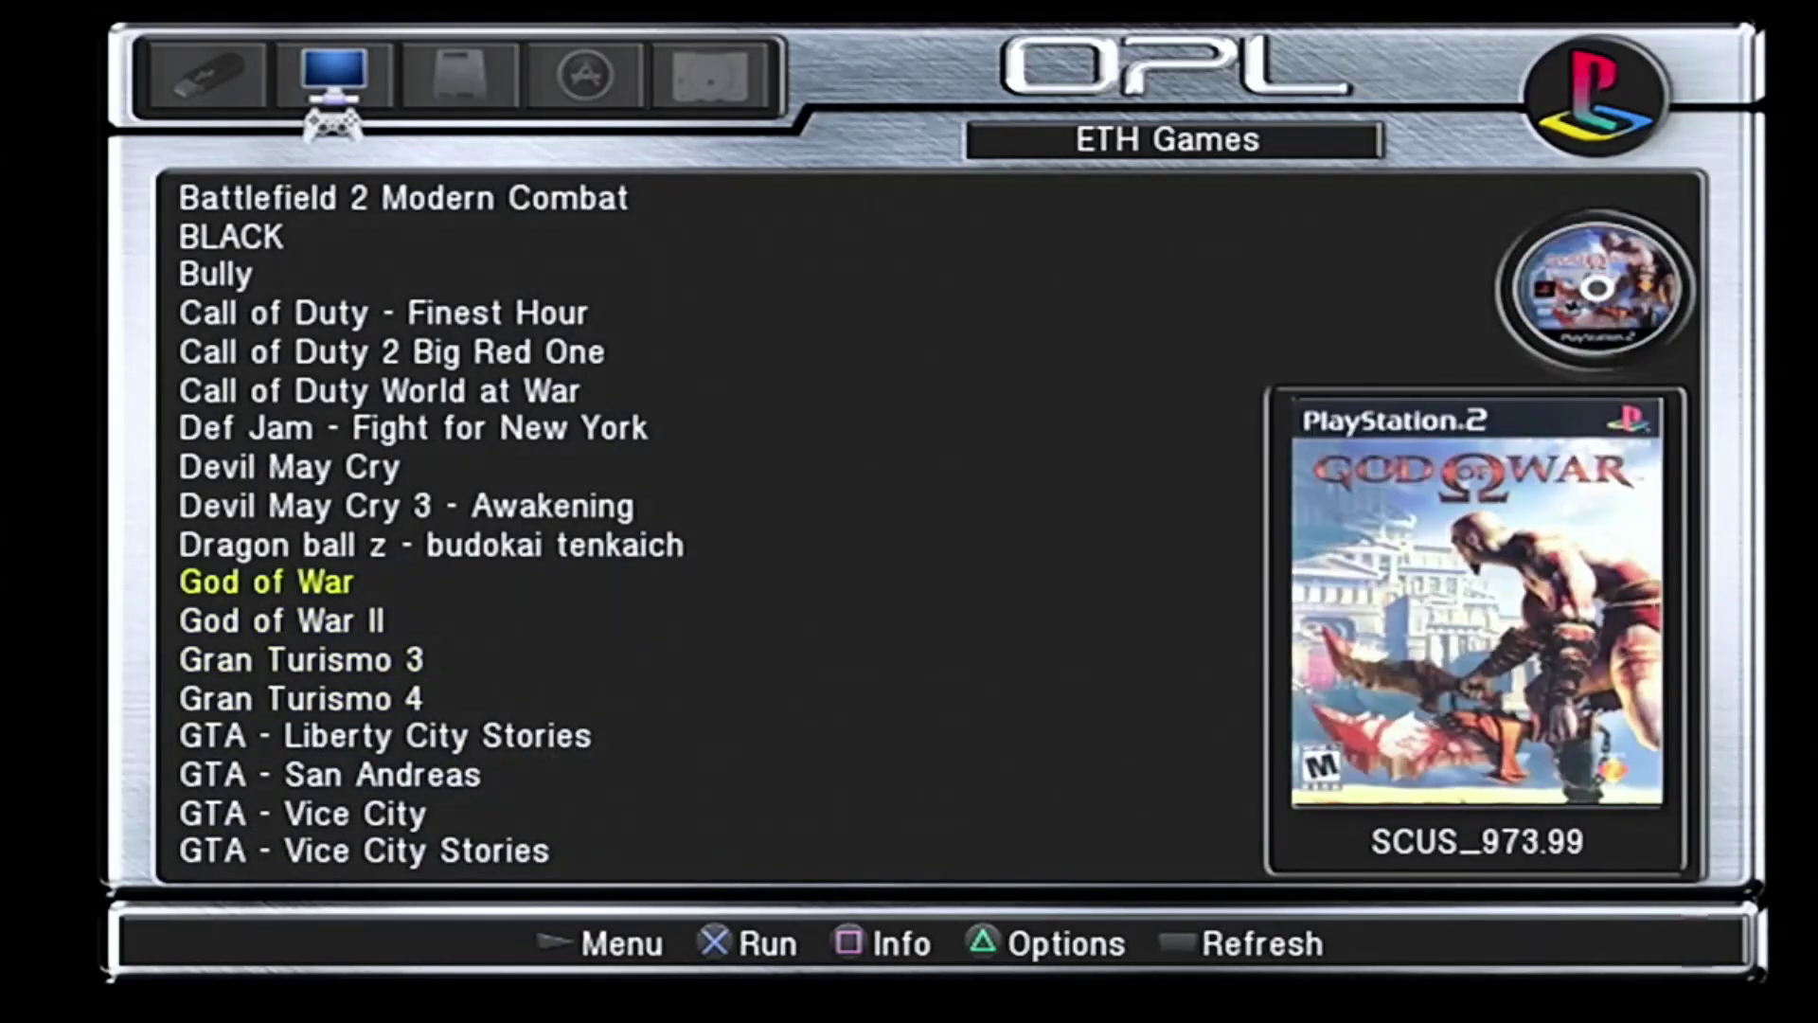